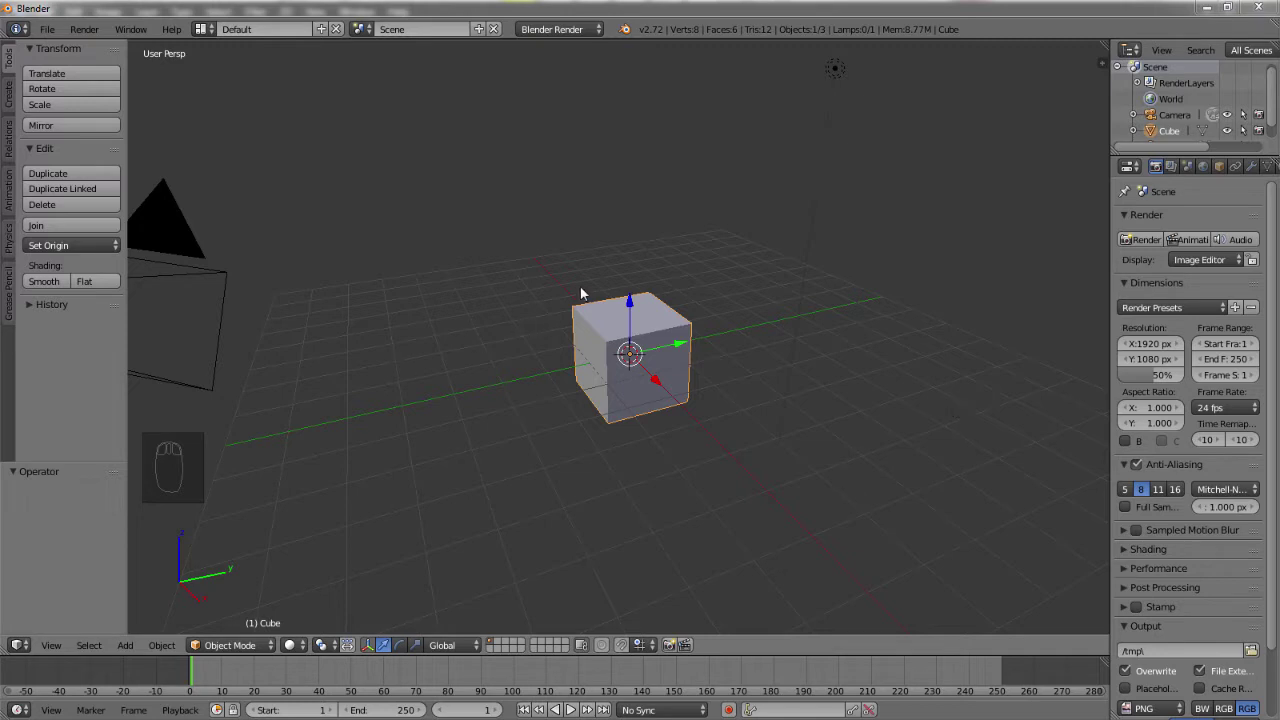
pyautogui.click(652, 340)
pyautogui.scroll(5, 694, 412)
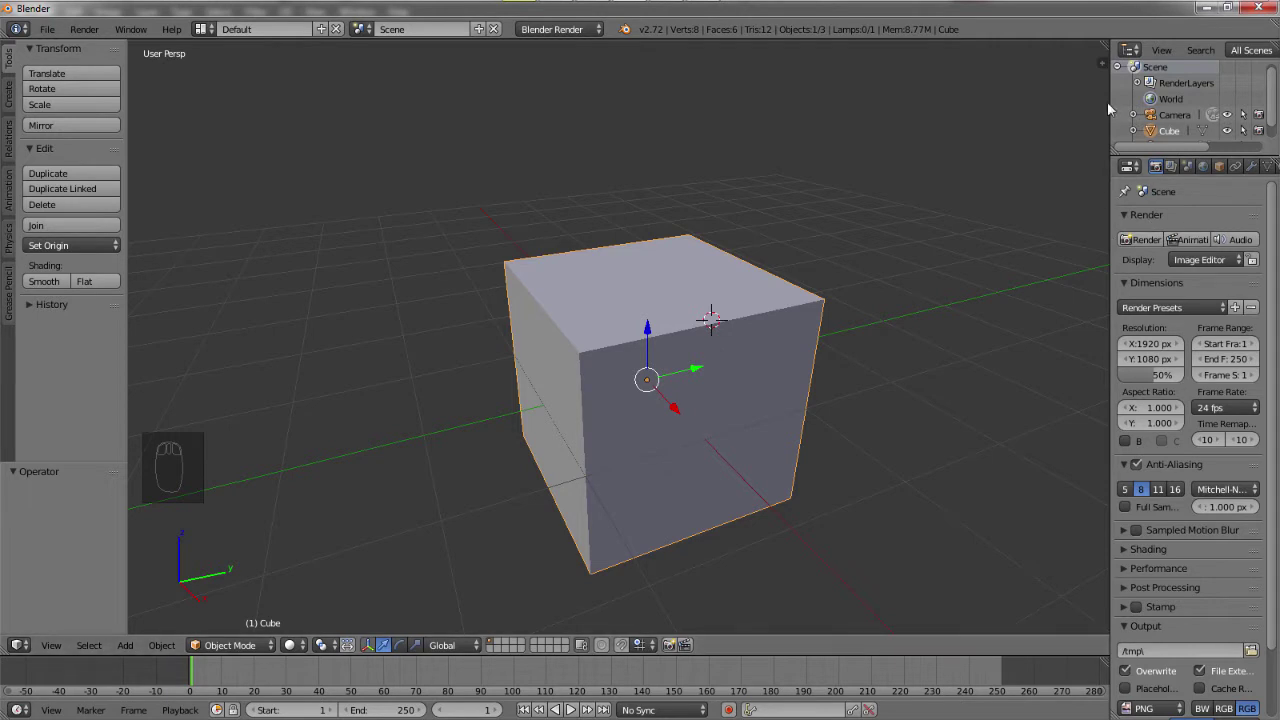
# Split the 3D view into two side-by-side areas and turn the right one into a UV/Image Editor.
pyautogui.click(1107, 49)
pyautogui.moveTo(1107, 49); pyautogui.dragTo(659, 127)
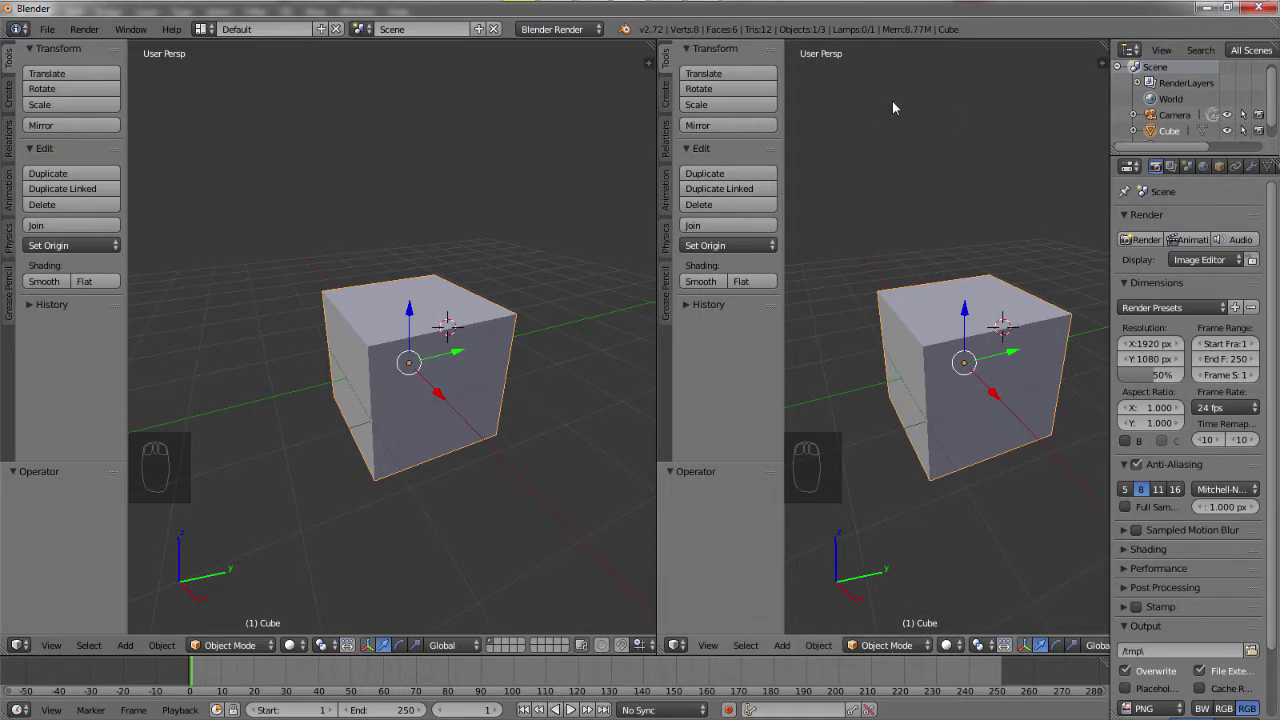
pyautogui.press('t')
pyautogui.click(678, 645)
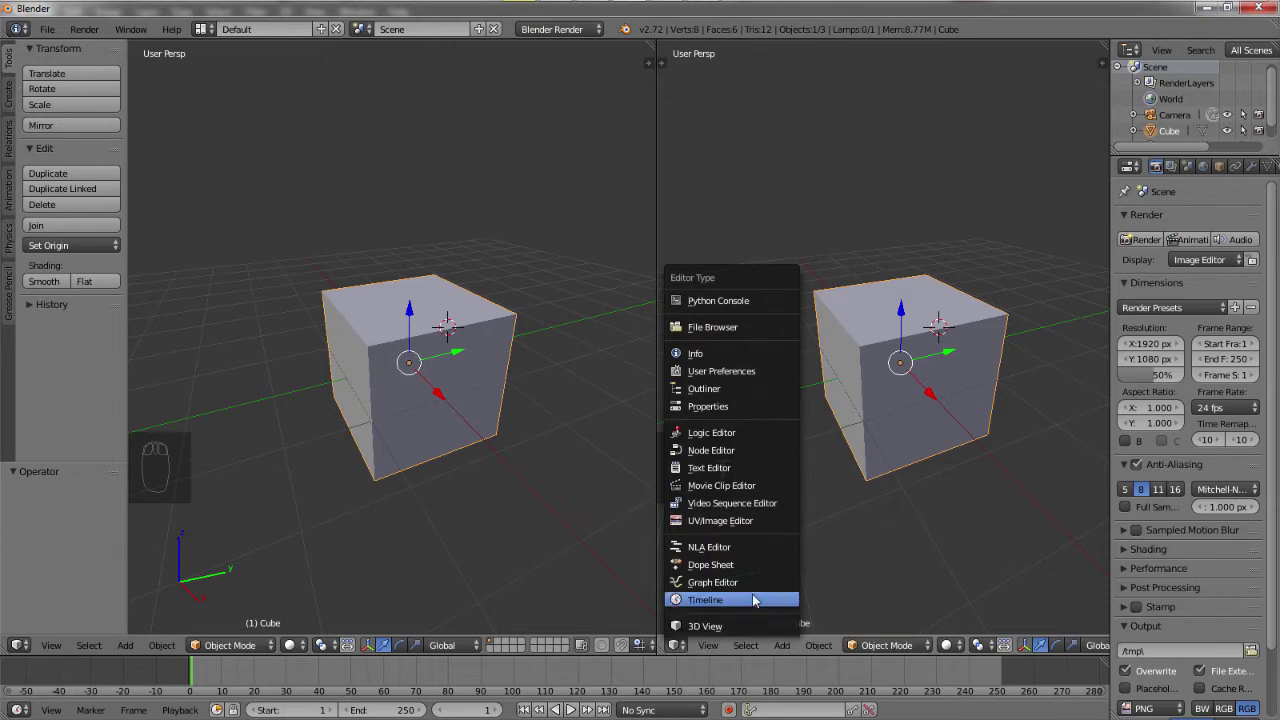
pyautogui.click(735, 523)
pyautogui.scroll(3, 864, 380)
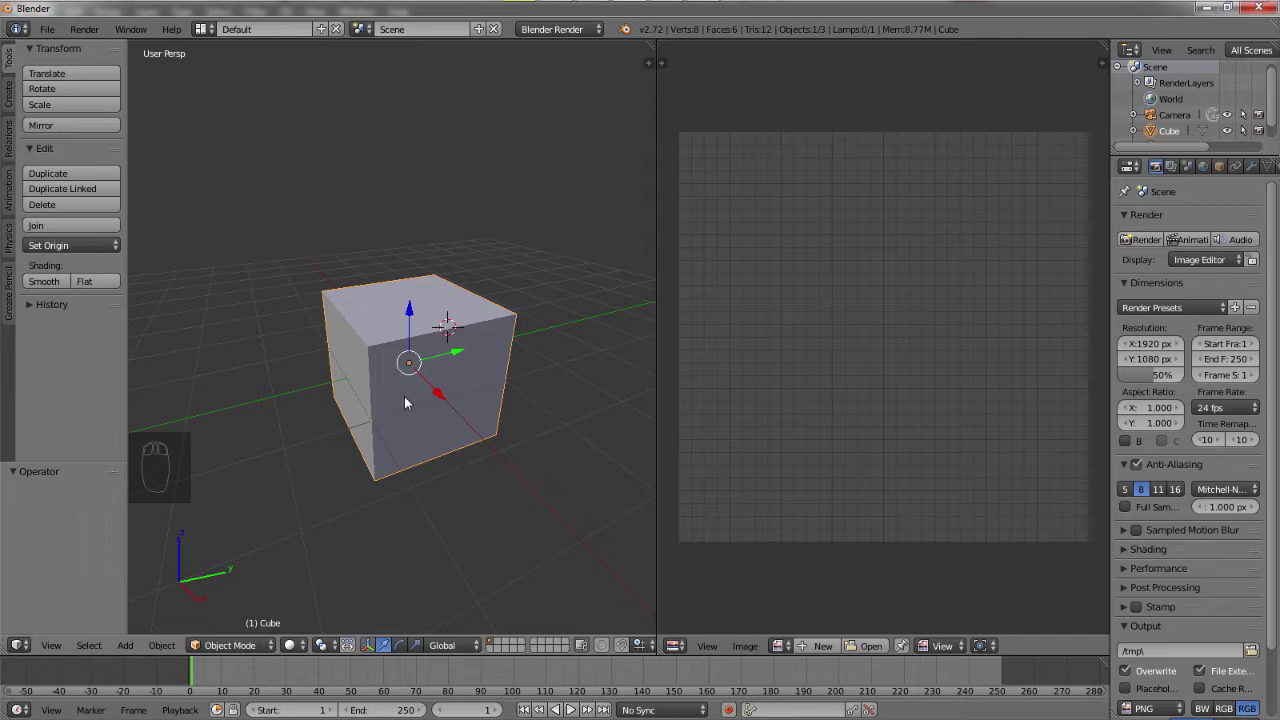
# Enter Edit Mode on the cube and select all of its faces.
pyautogui.click(230, 645)
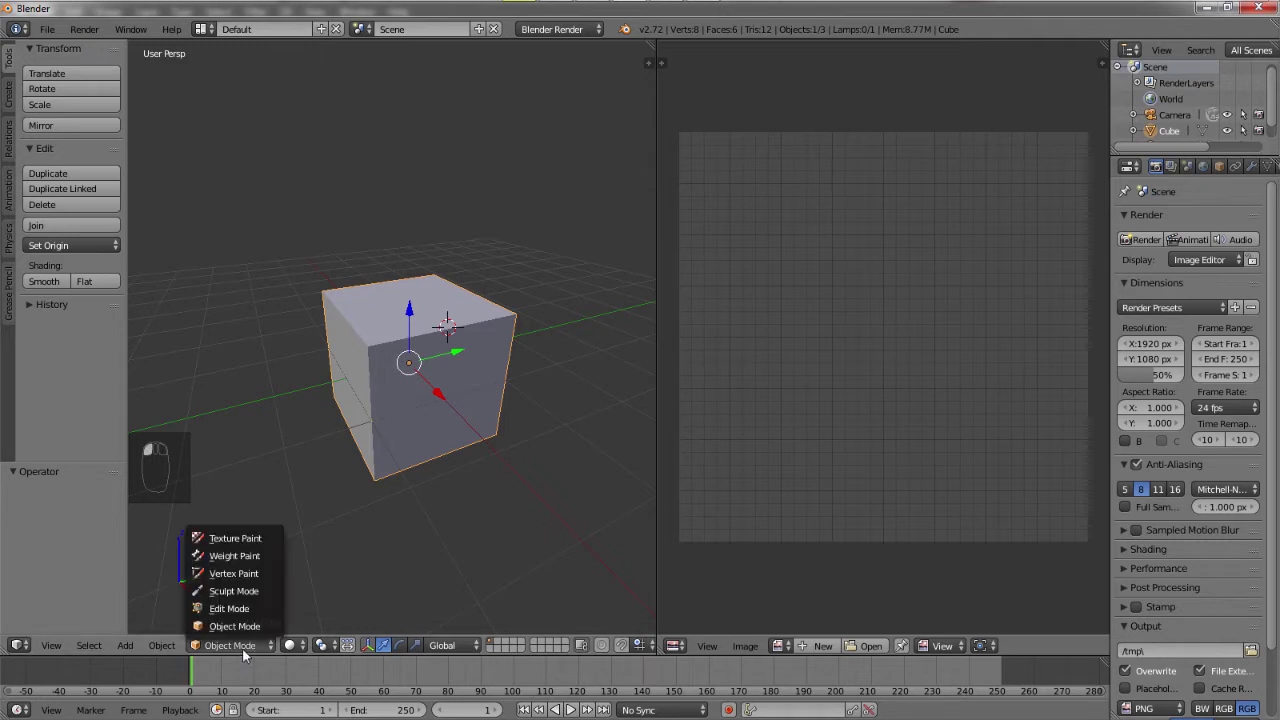
pyautogui.press('Tab')
pyautogui.press('a')
pyautogui.press('a')
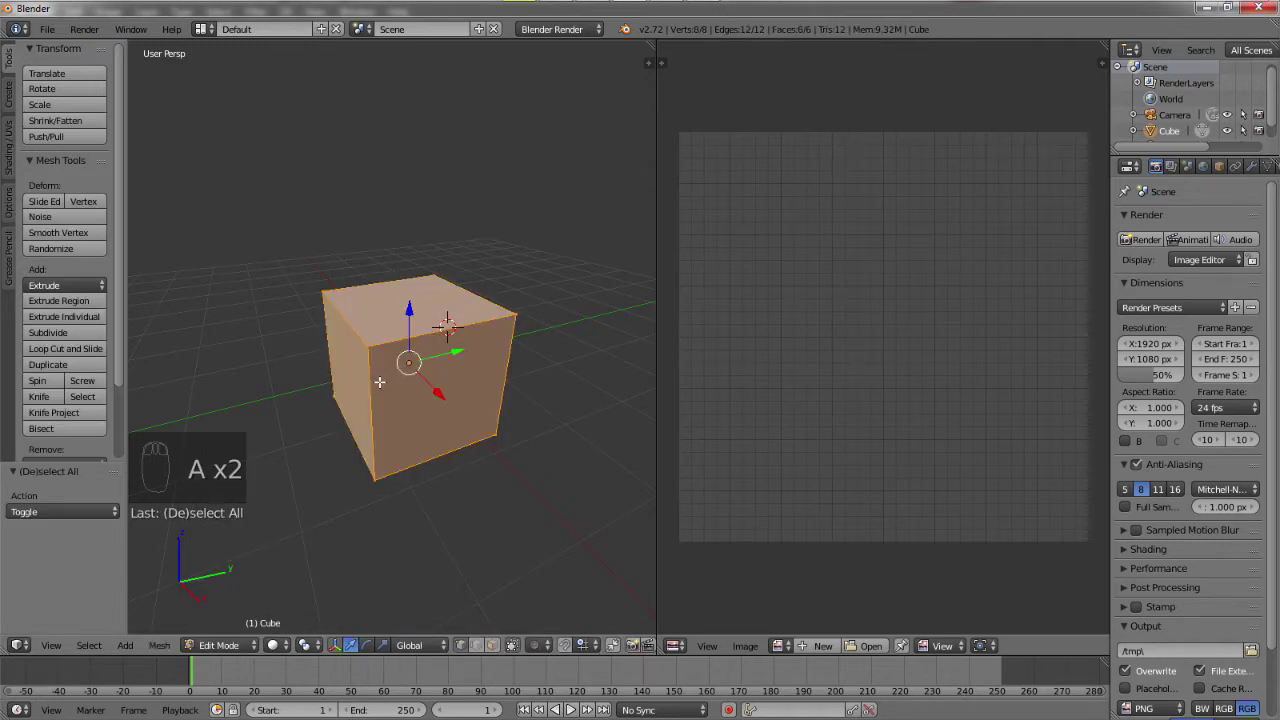
pyautogui.press('a')
pyautogui.press('a')
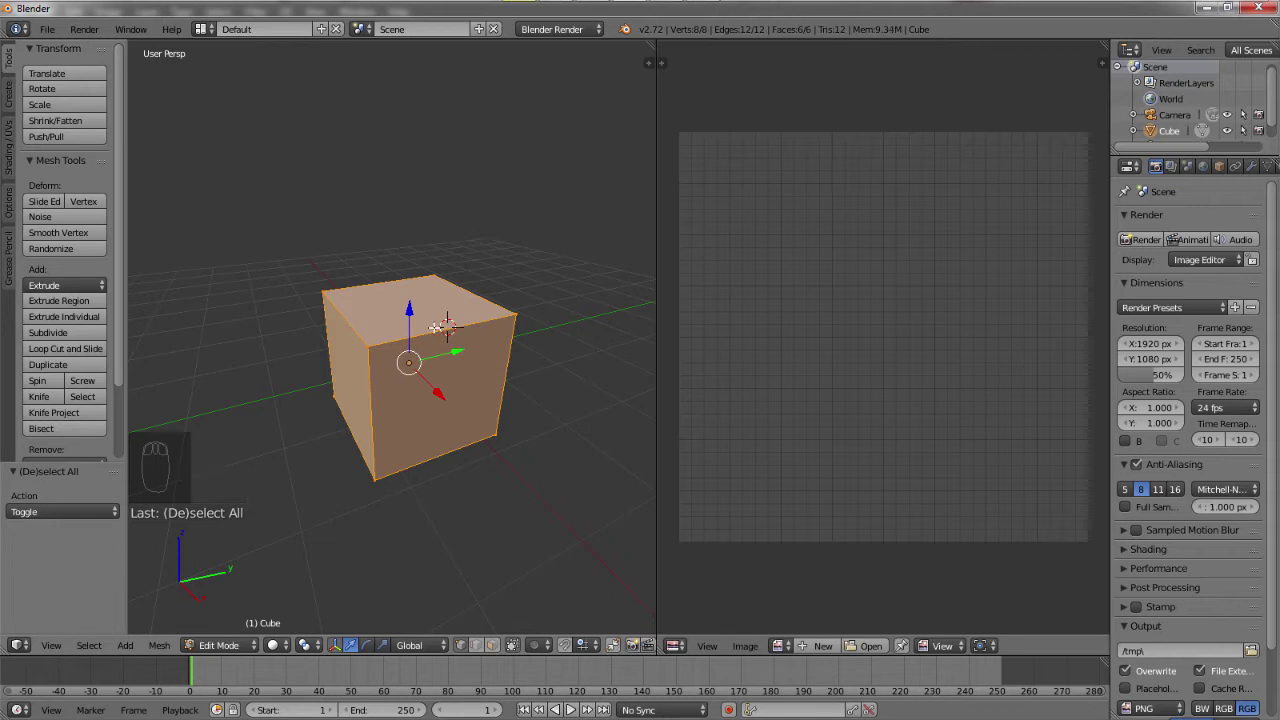
# Unwrap the selected cube with Smart UV Project at Angle Limit 66.
pyautogui.press('u')
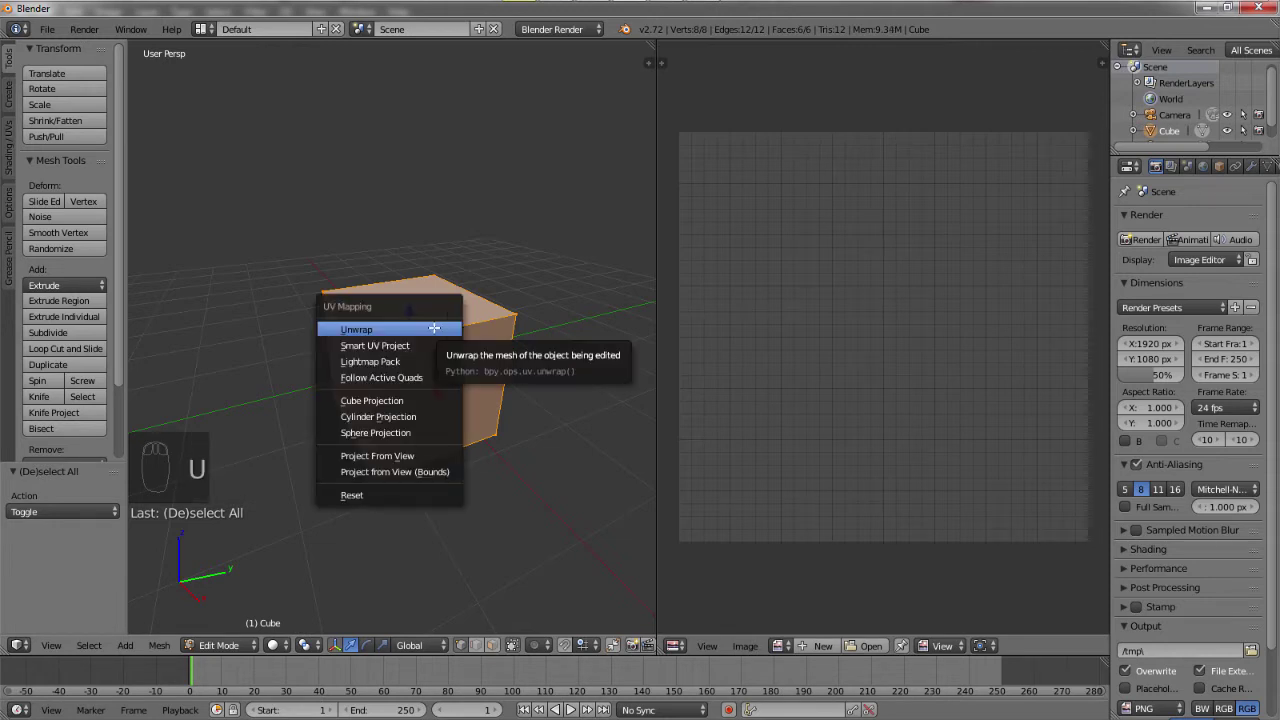
pyautogui.click(159, 645)
pyautogui.moveTo(268, 518)
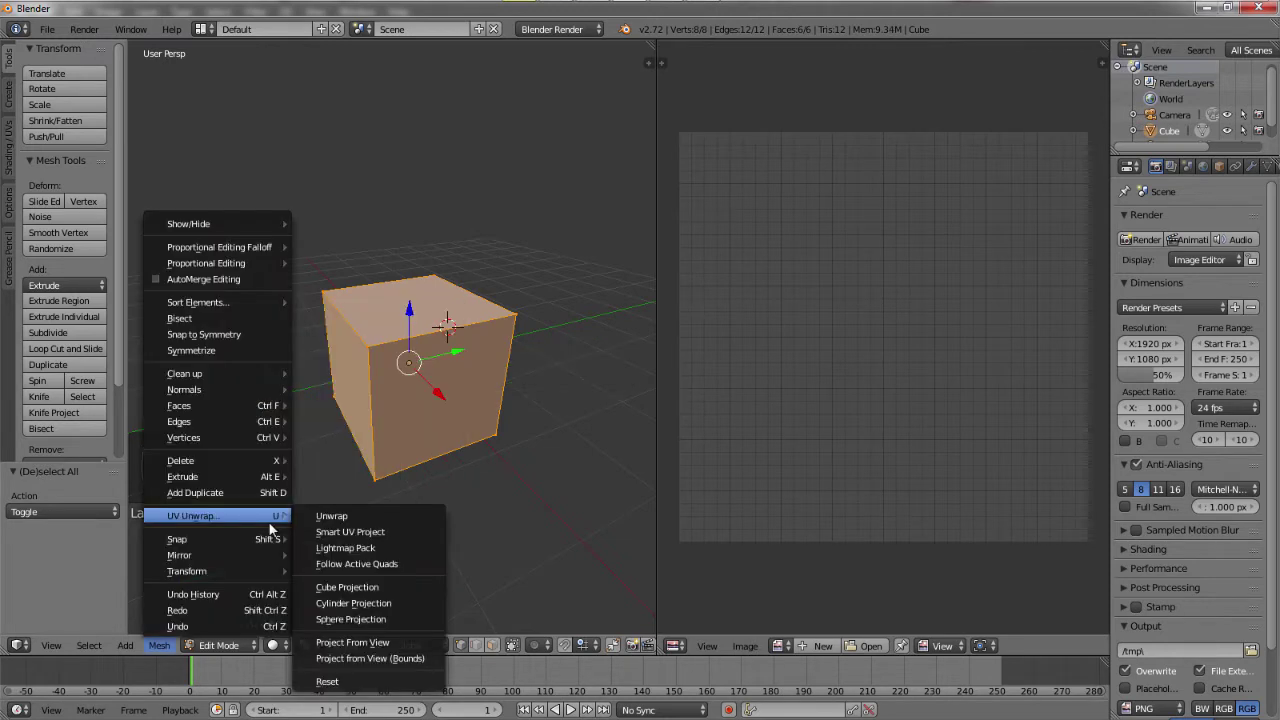
pyautogui.click(376, 515)
pyautogui.click(159, 645)
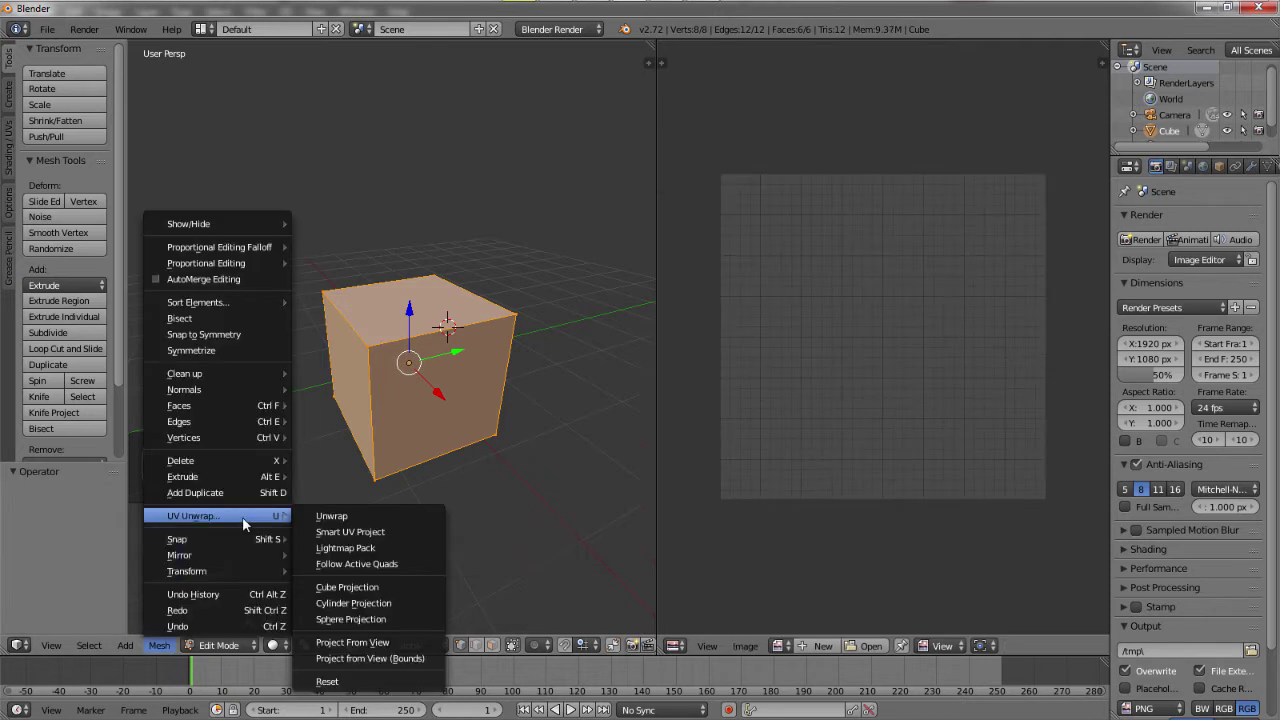
pyautogui.click(341, 532)
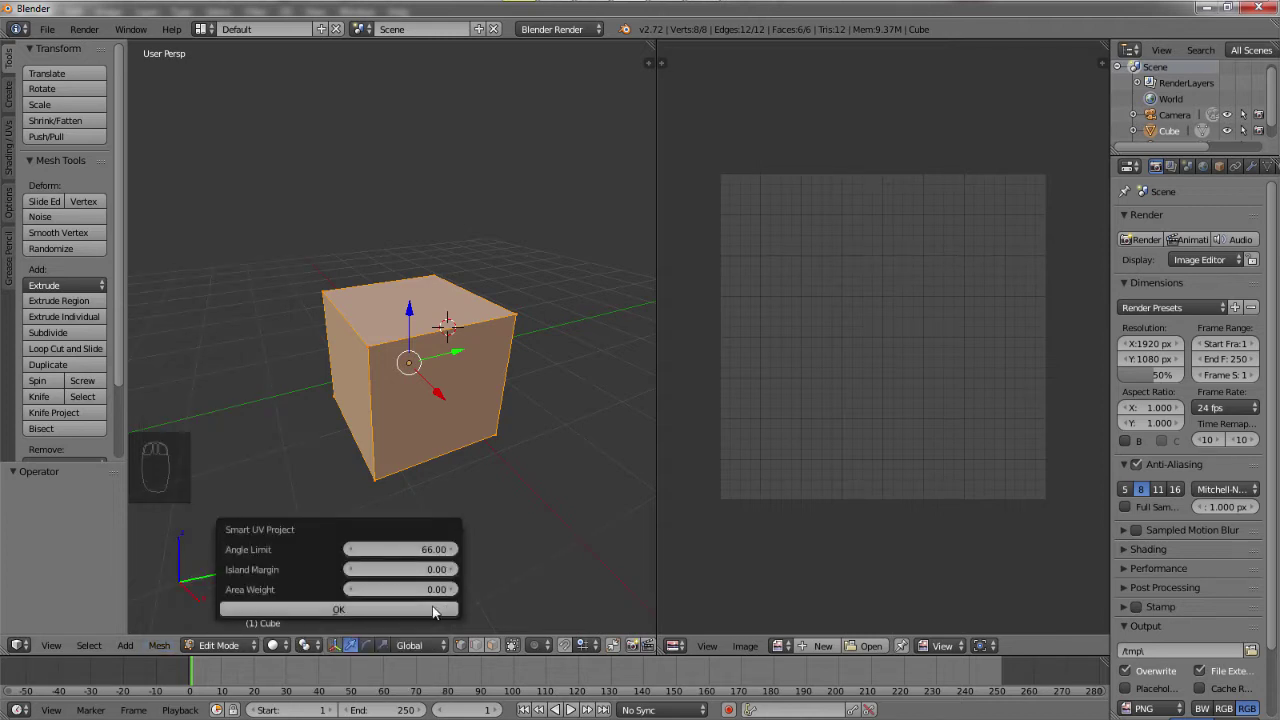
pyautogui.click(432, 608)
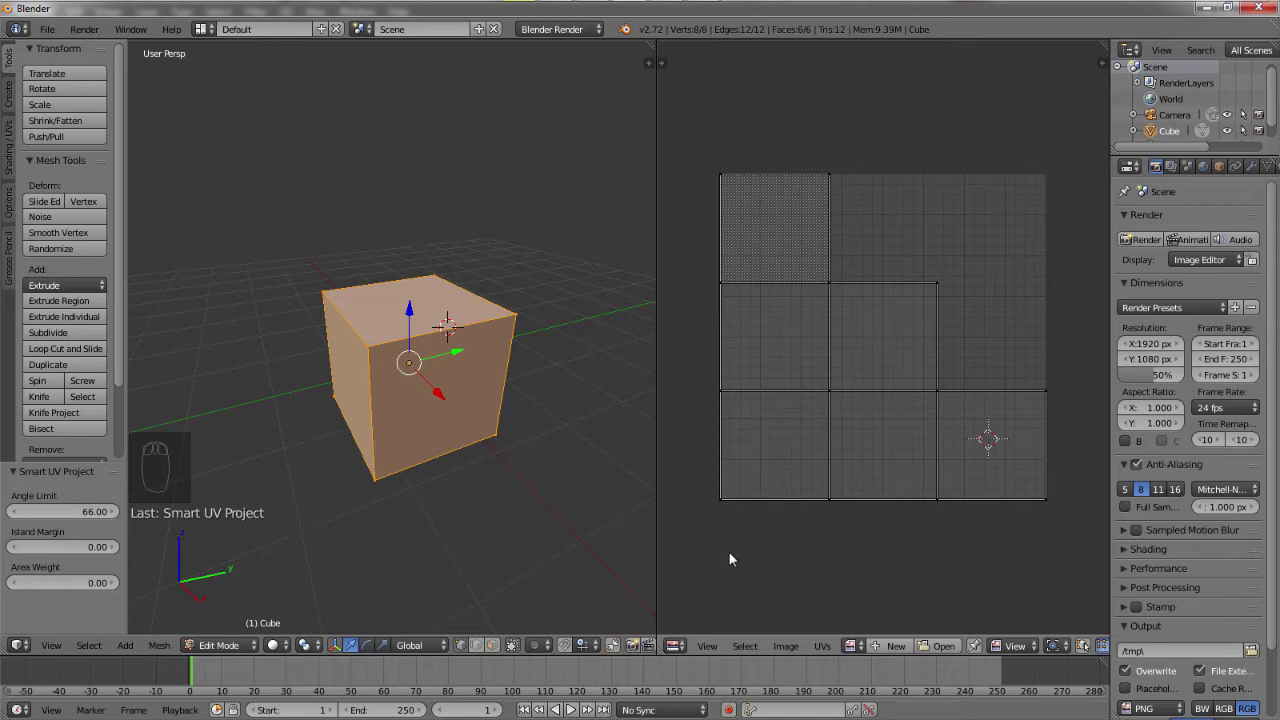
pyautogui.click(677, 646)
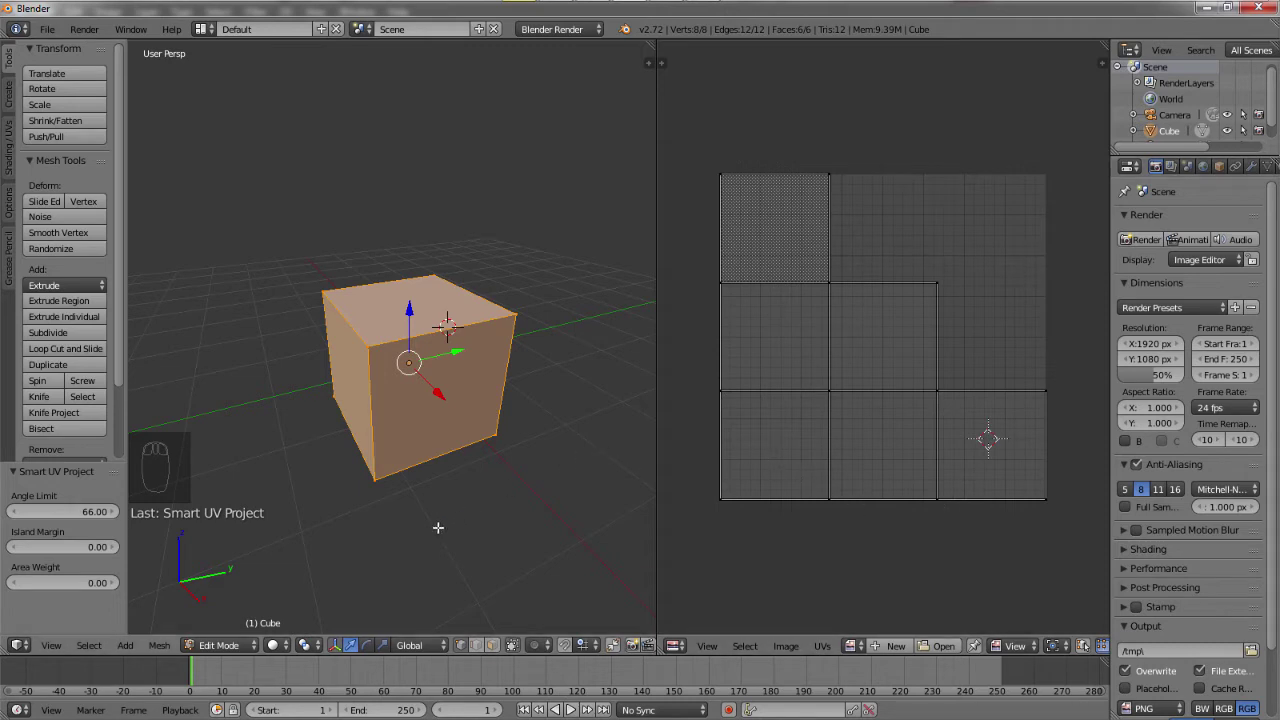
pyautogui.click(159, 645)
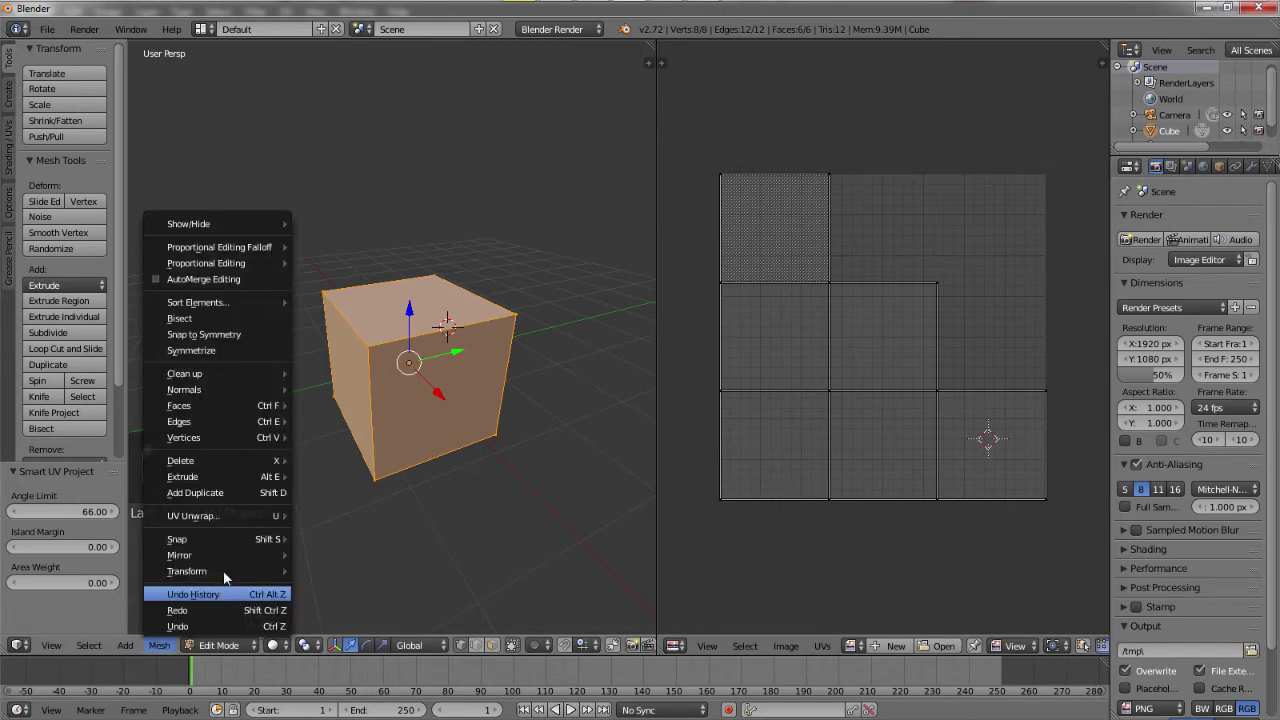
pyautogui.click(252, 516)
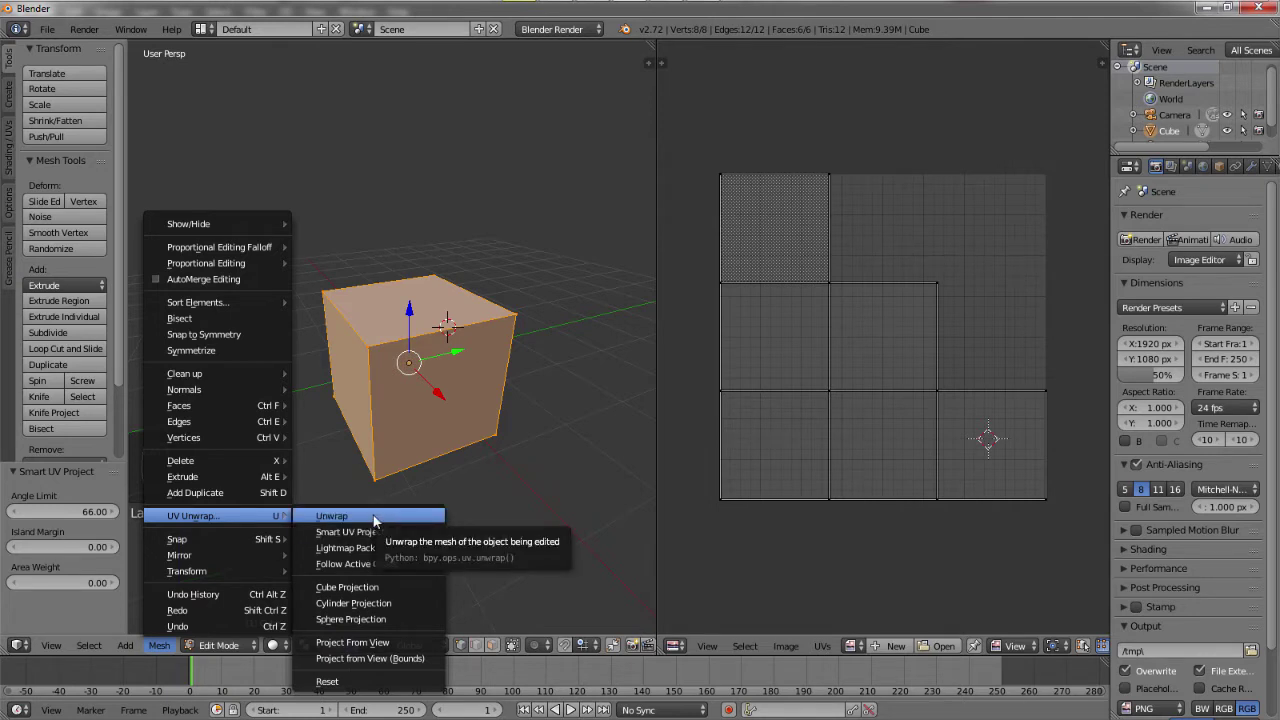
pyautogui.click(990, 90)
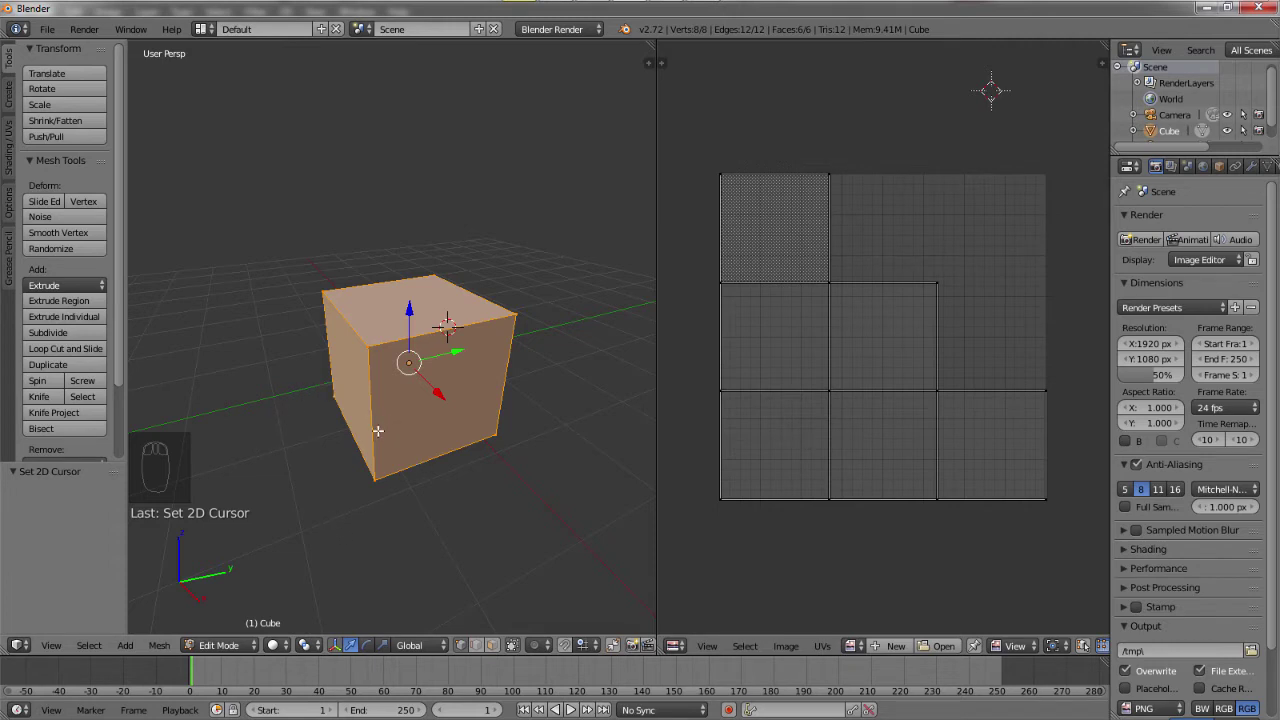
pyautogui.moveTo(340, 503); pyautogui.dragTo(351, 540, button='middle')
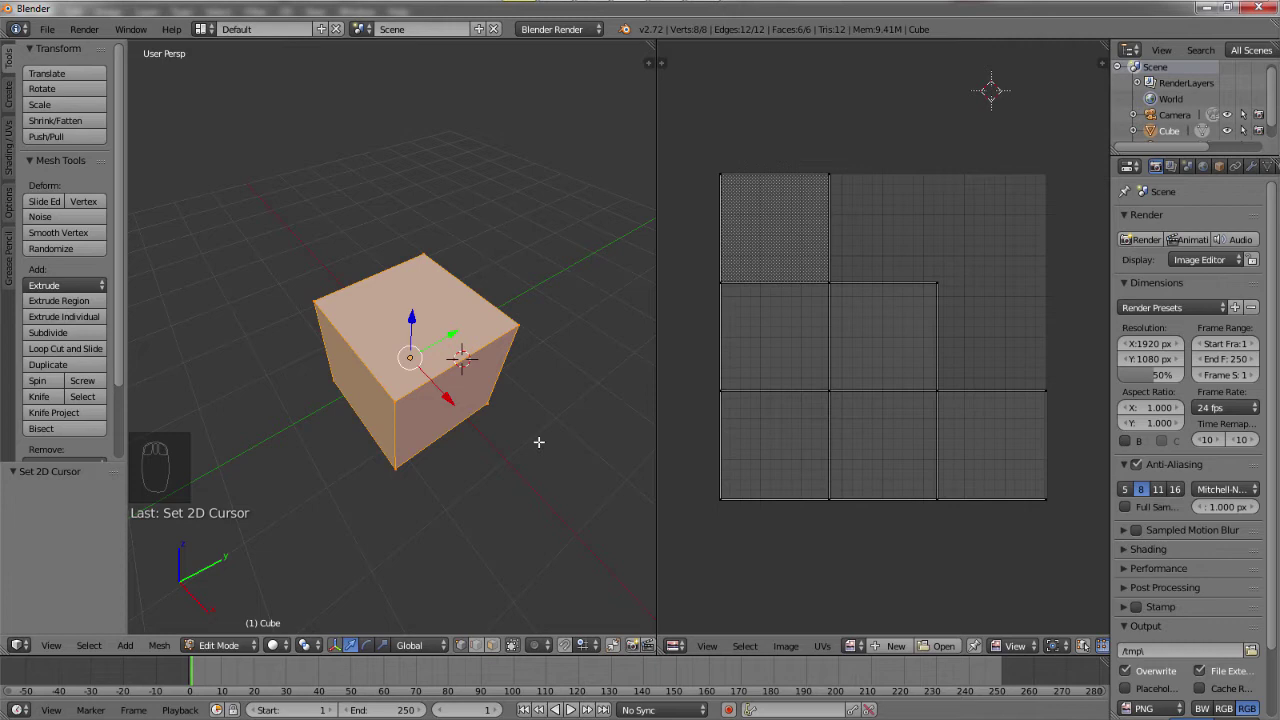
pyautogui.moveTo(540, 443); pyautogui.dragTo(466, 417, button='middle')
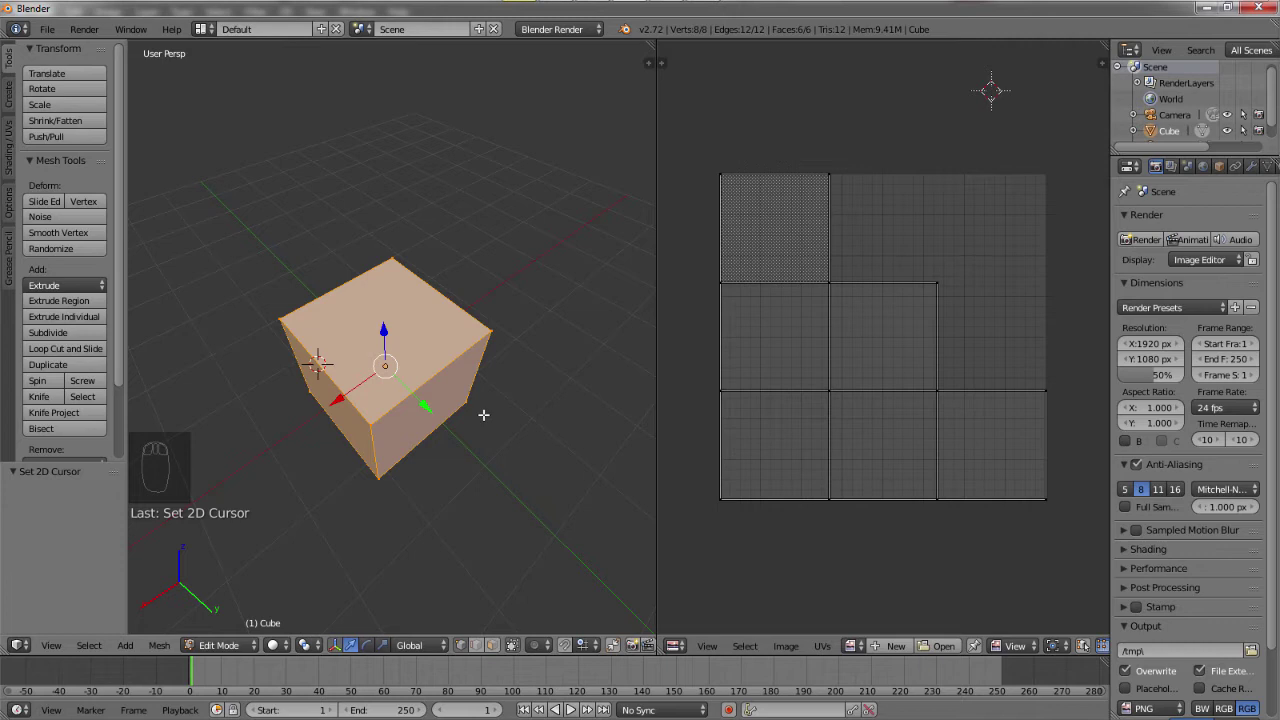
pyautogui.click(875, 573)
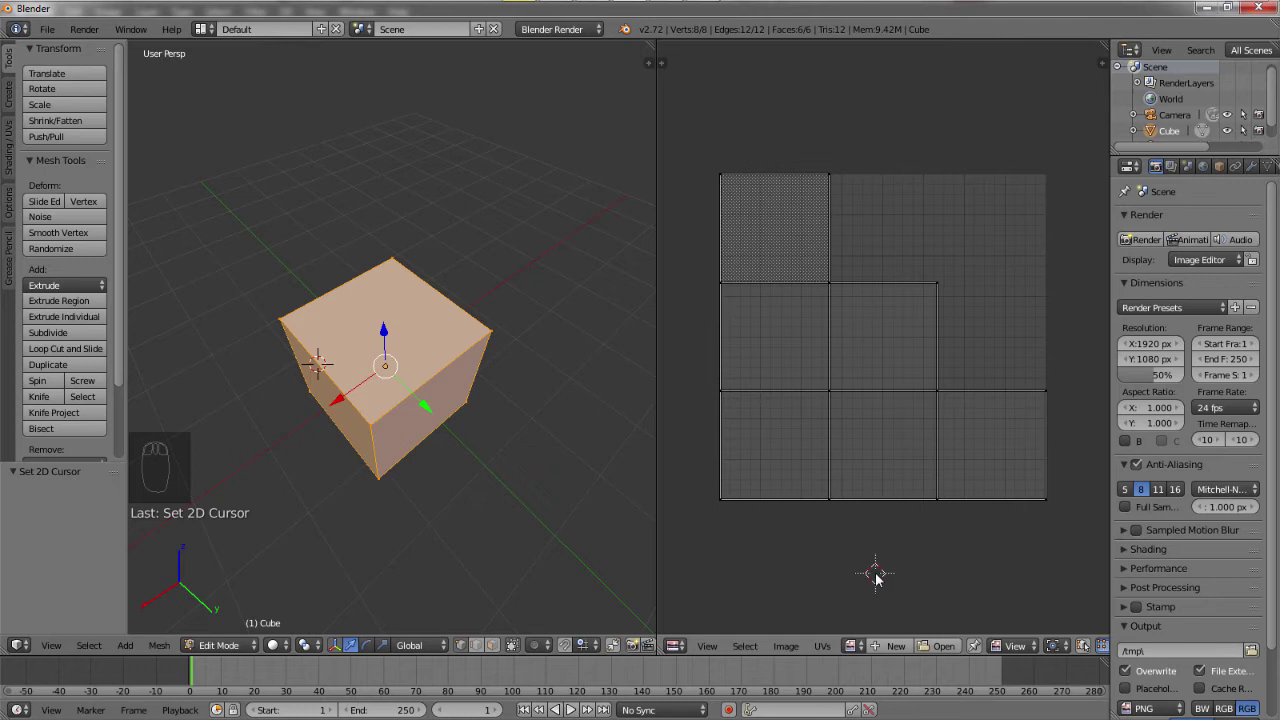
# Export the UV layout to the Desktop as CUBEUVUNWRAP.png, then switch to Photoshop.
pyautogui.click(822, 645)
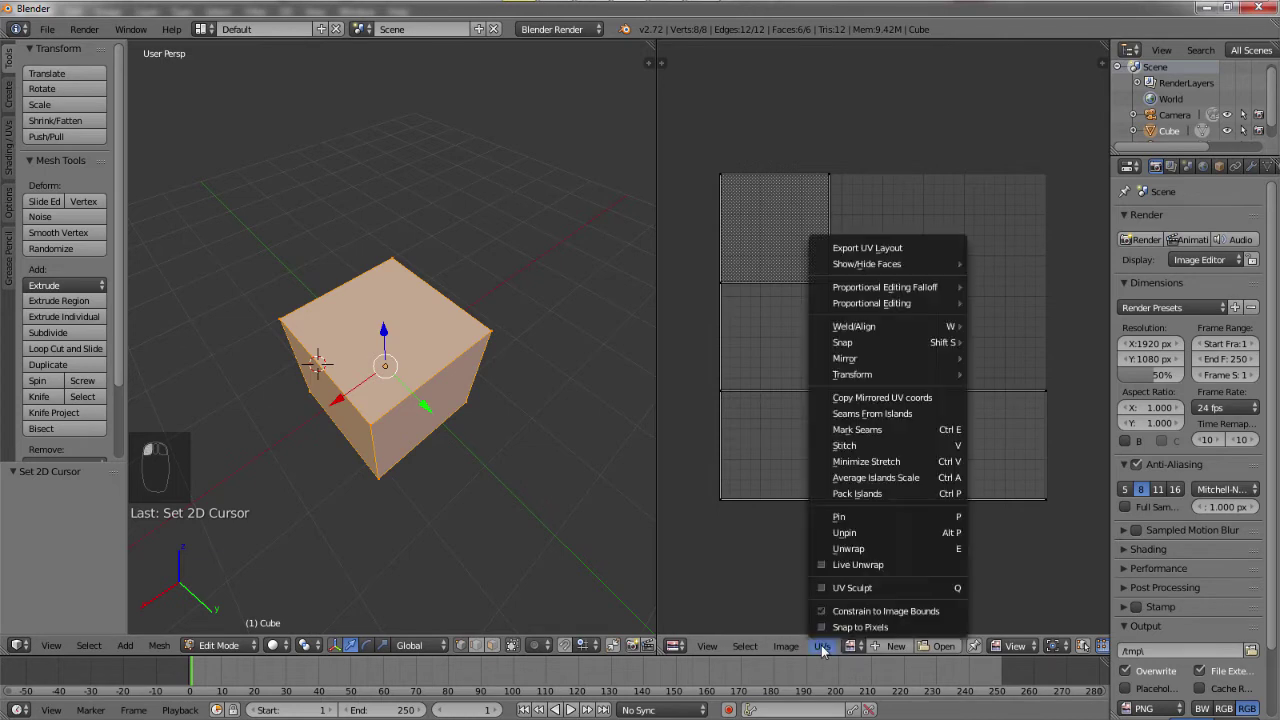
pyautogui.click(937, 248)
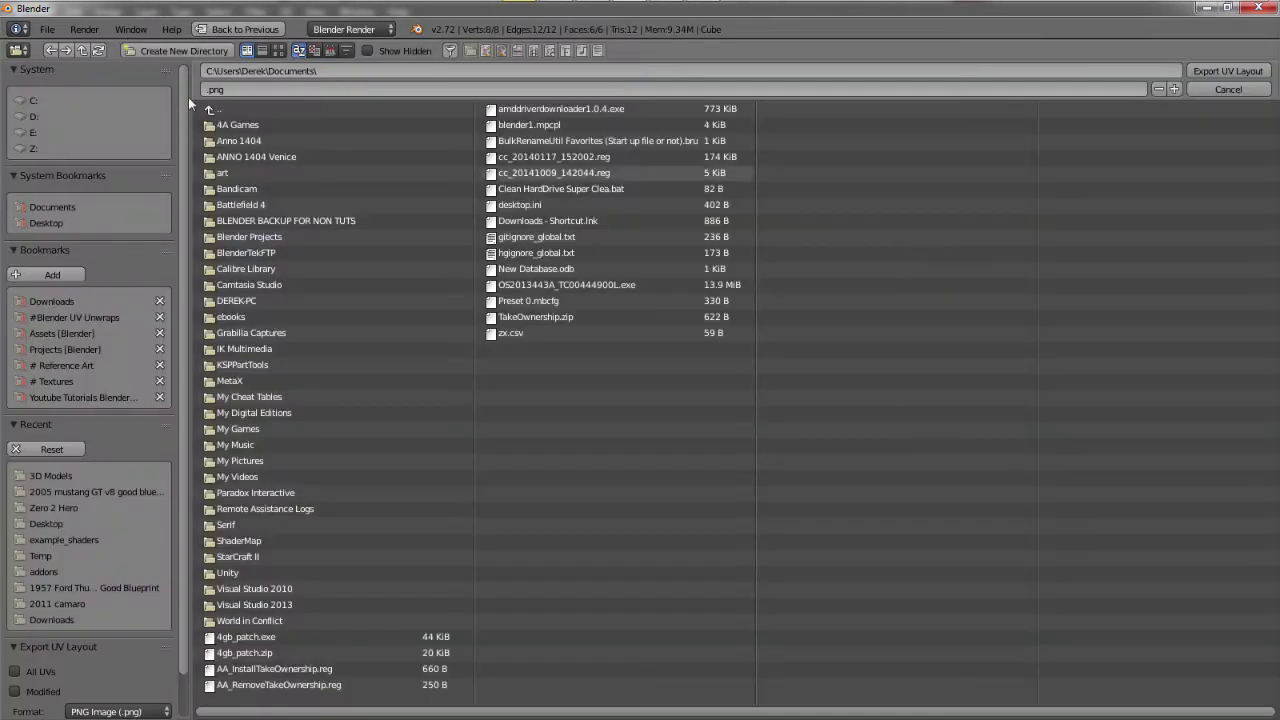
pyautogui.click(58, 225)
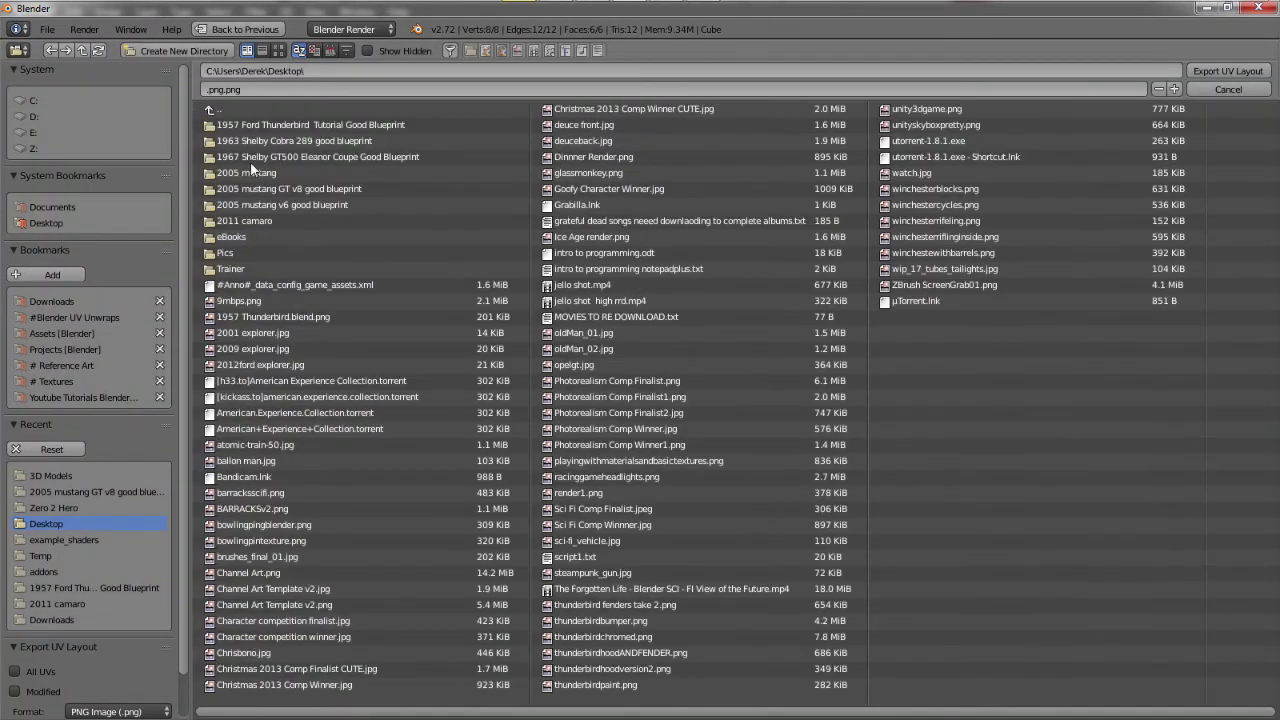
pyautogui.click(226, 89)
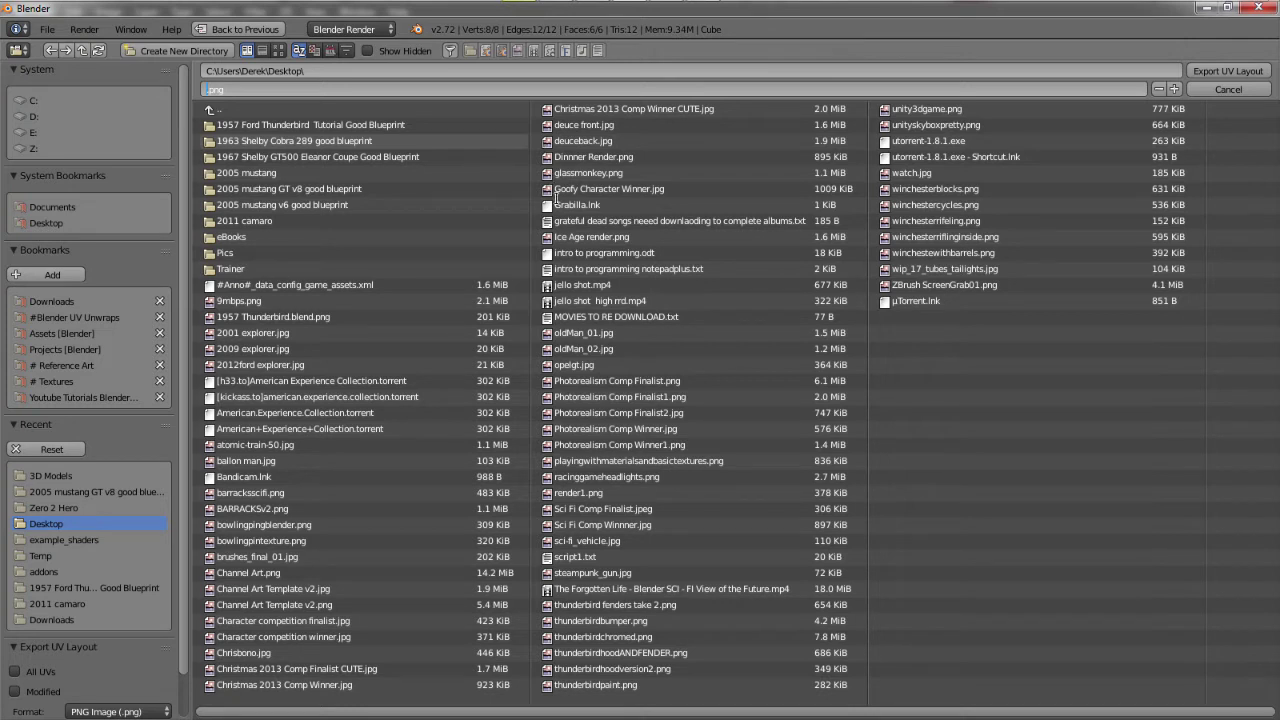
pyautogui.write('CUBEUVUNWRAP.png')
pyautogui.click(1238, 72)
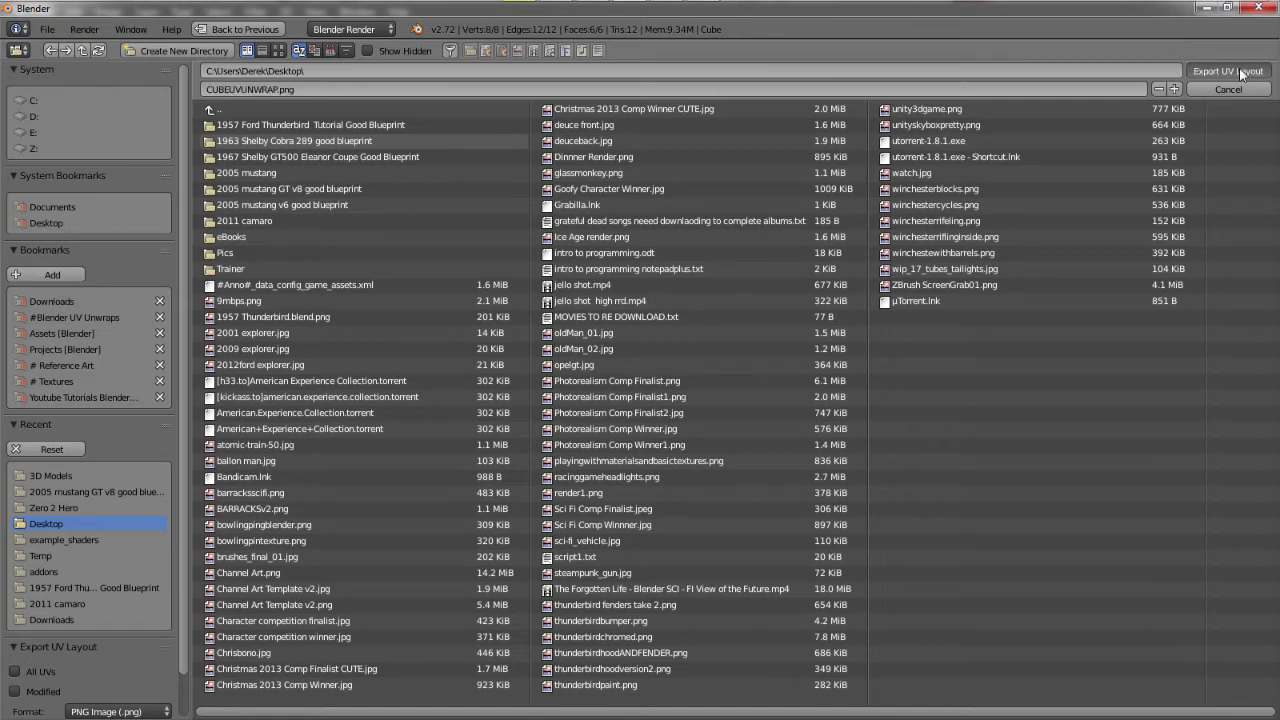
pyautogui.click(1240, 74)
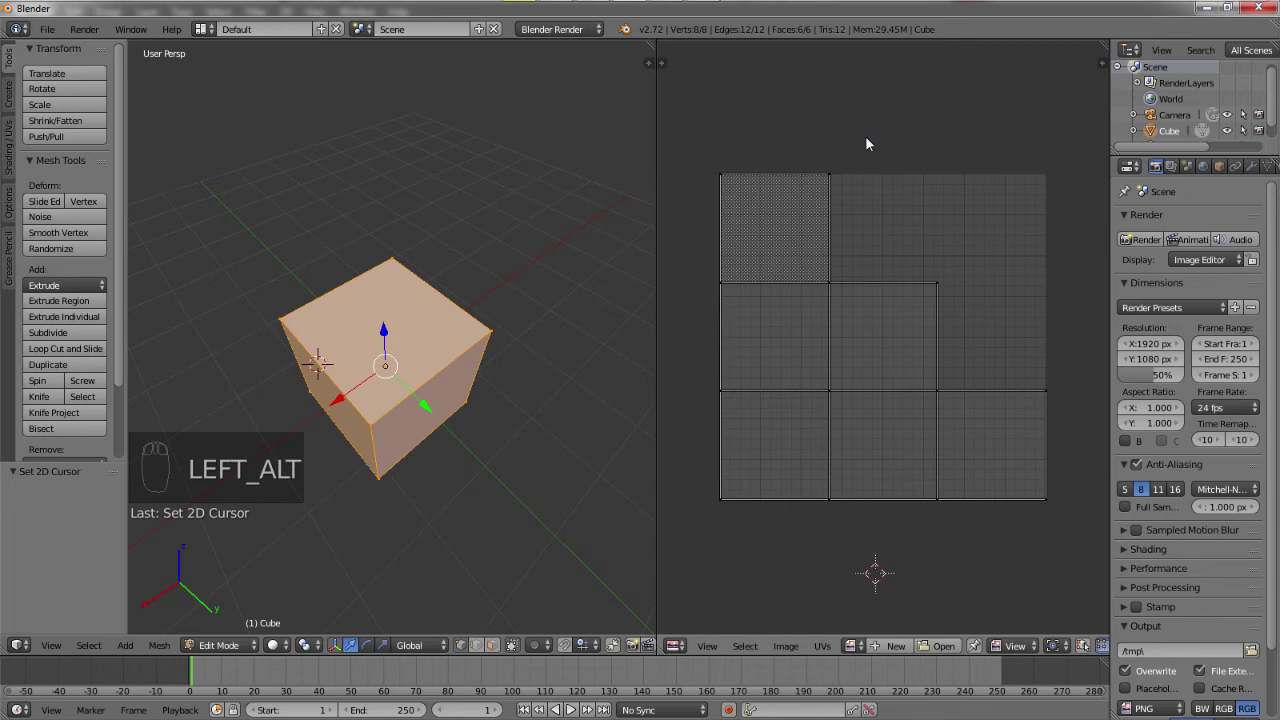
pyautogui.hotkey('alt', 'Tab')
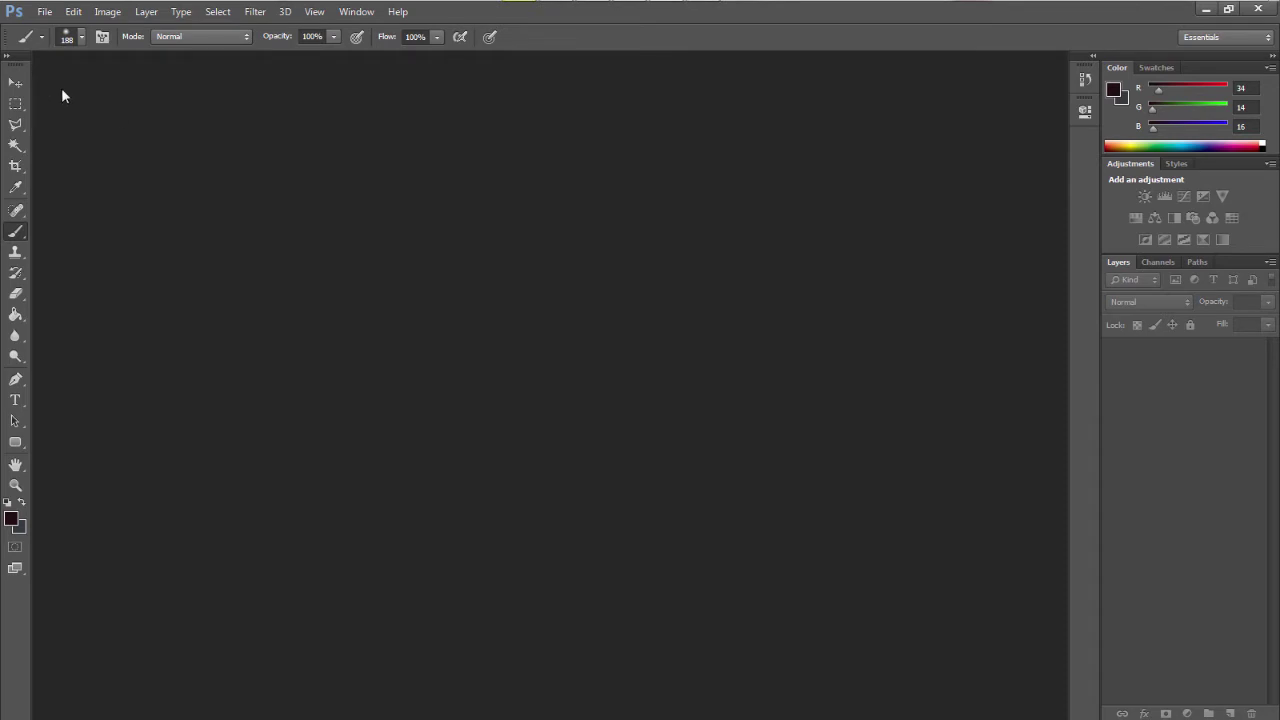
# Open CUBEUVUNWRAP.png in Photoshop.
pyautogui.click(45, 11)
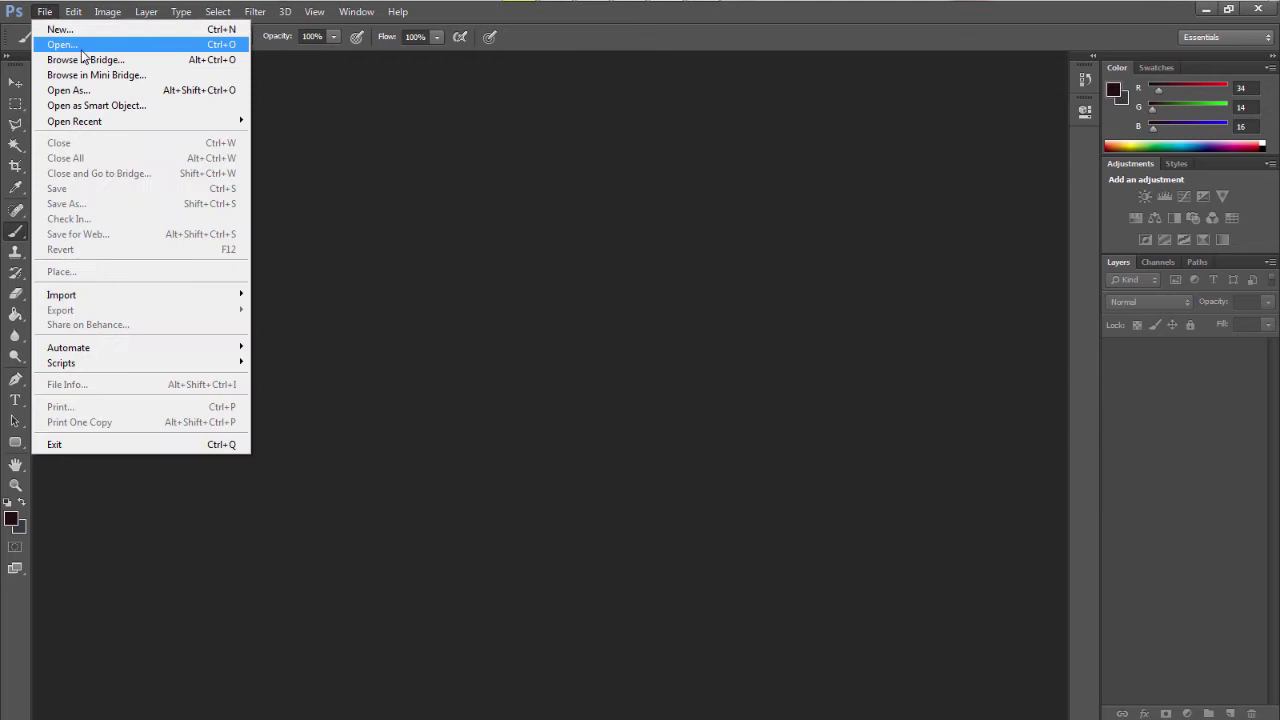
pyautogui.click(85, 50)
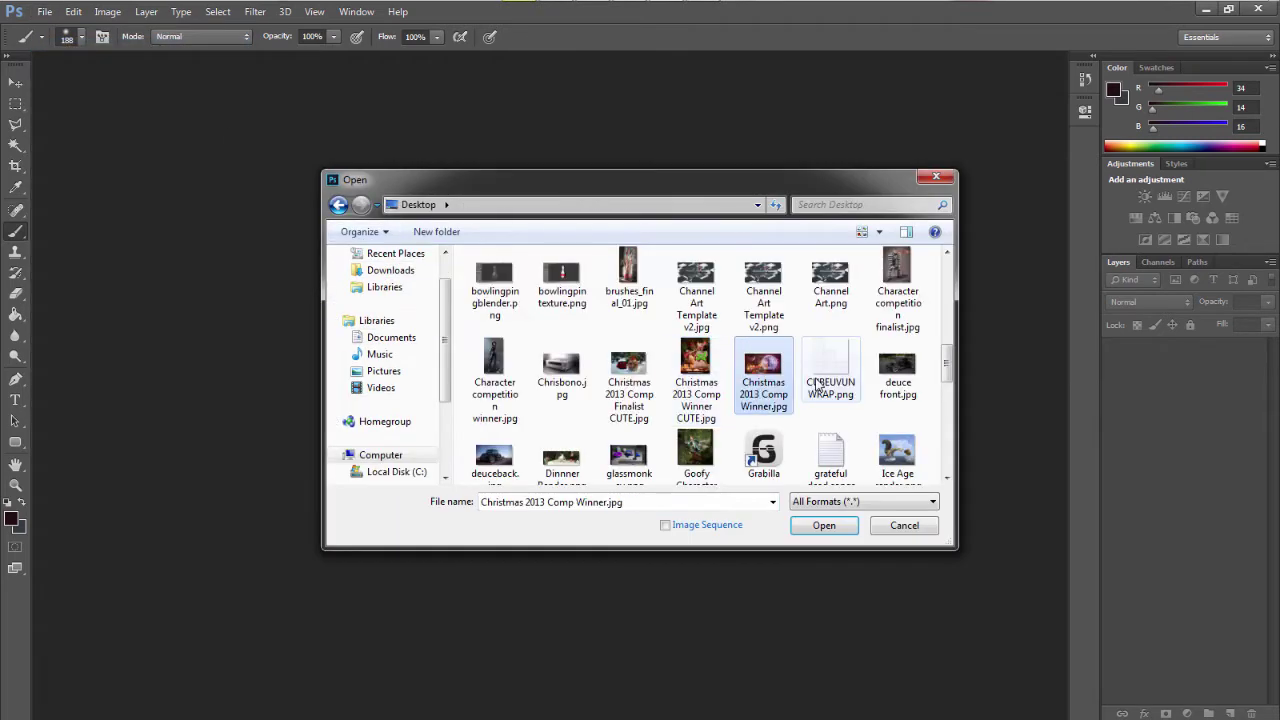
pyautogui.click(822, 385)
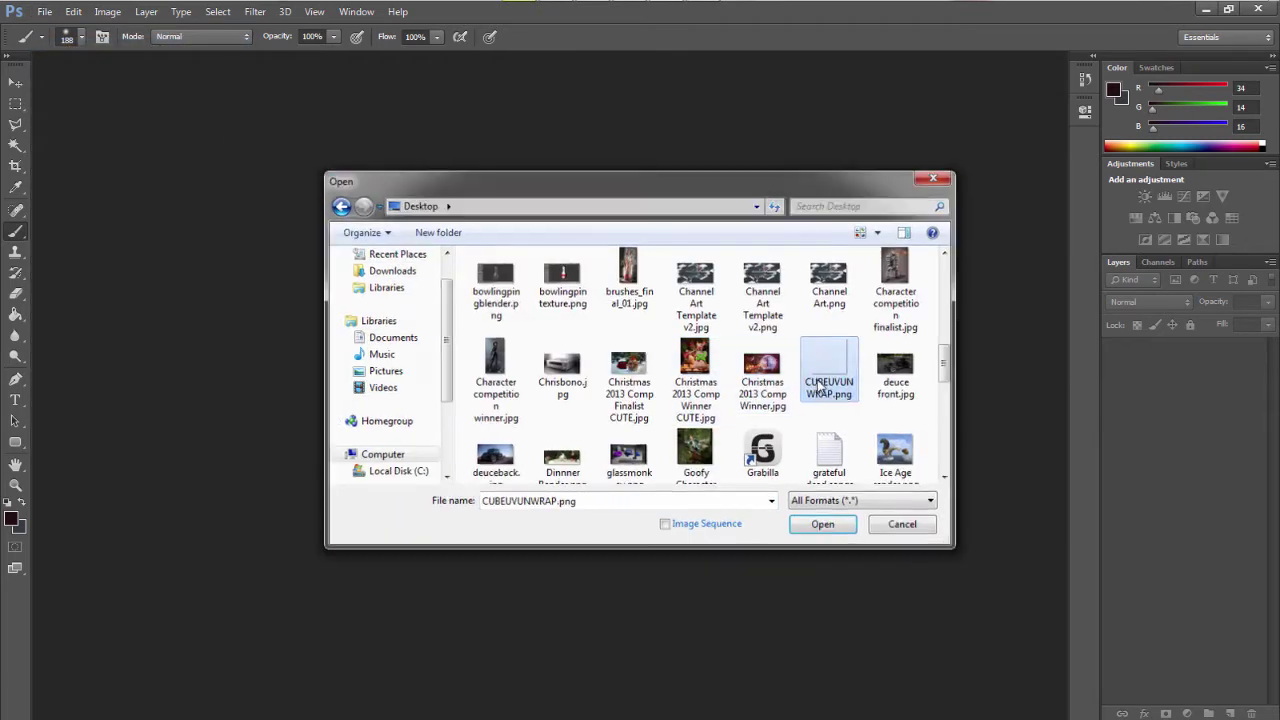
pyautogui.doubleClick(821, 390)
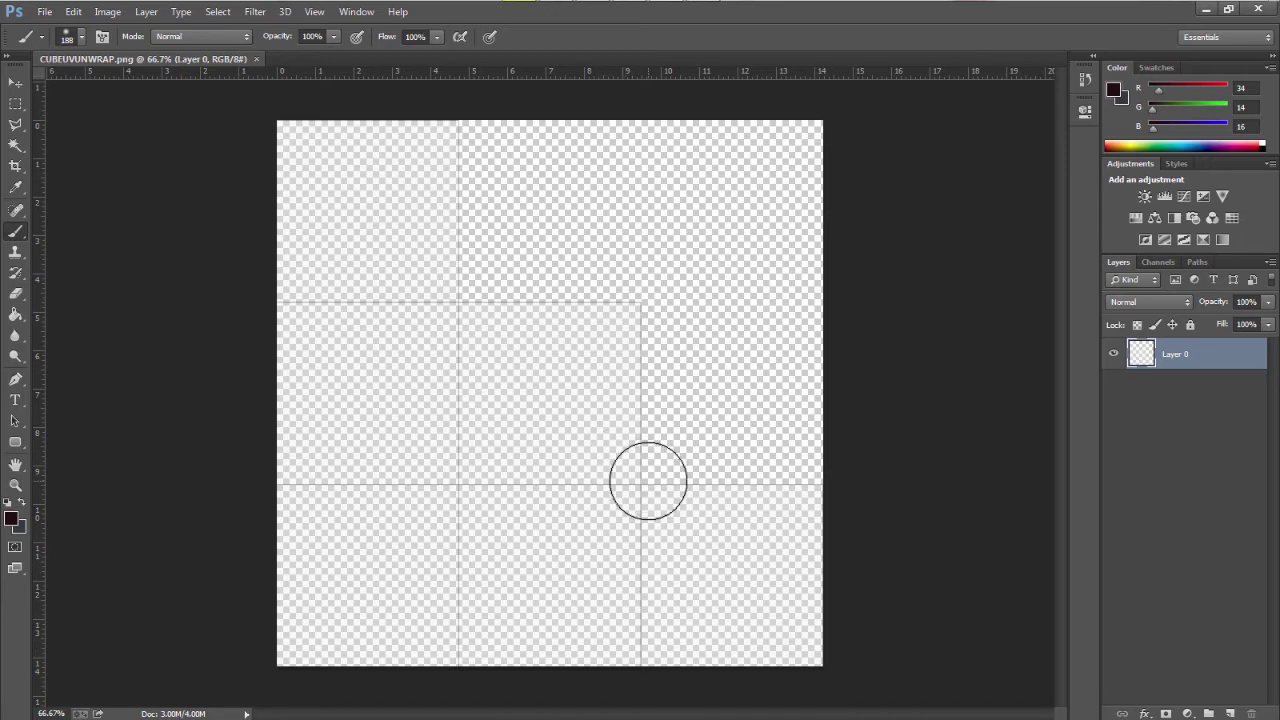
# Add a new empty layer above Layer 0 named 'Top Layer'.
pyautogui.rightClick(1185, 360)
pyautogui.press('Escape')
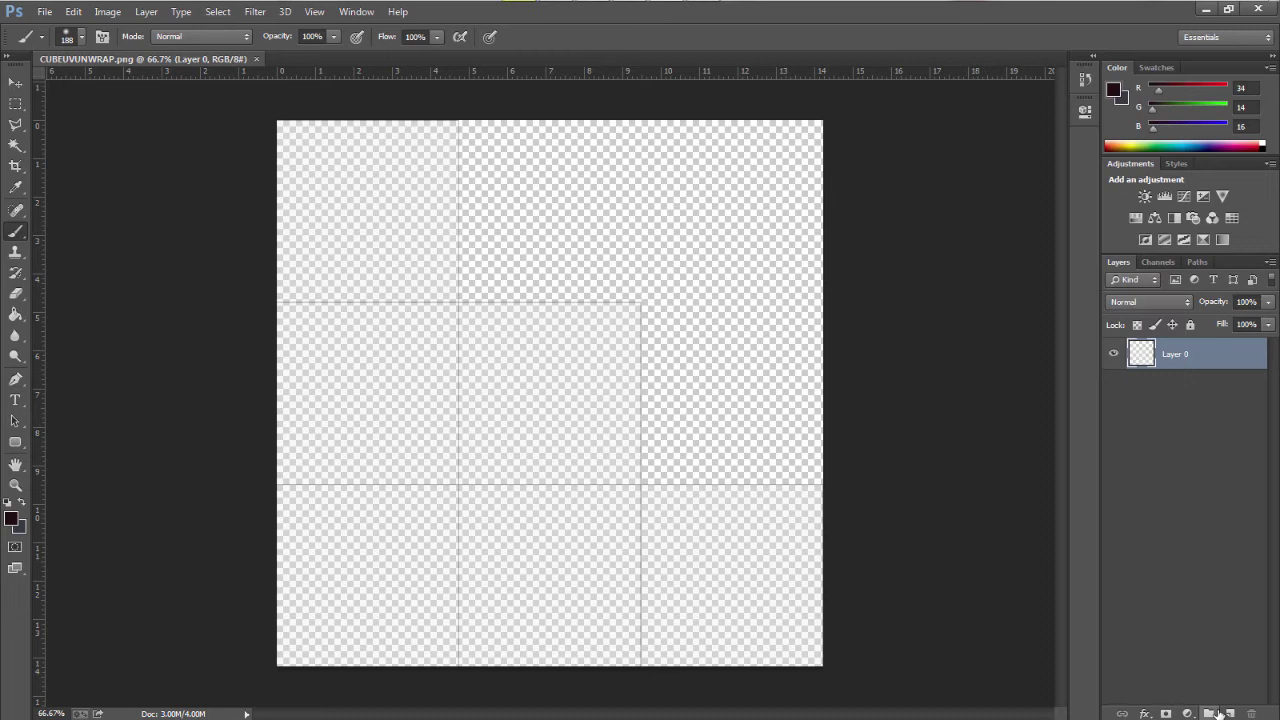
pyautogui.click(1228, 713)
pyautogui.doubleClick(1174, 355)
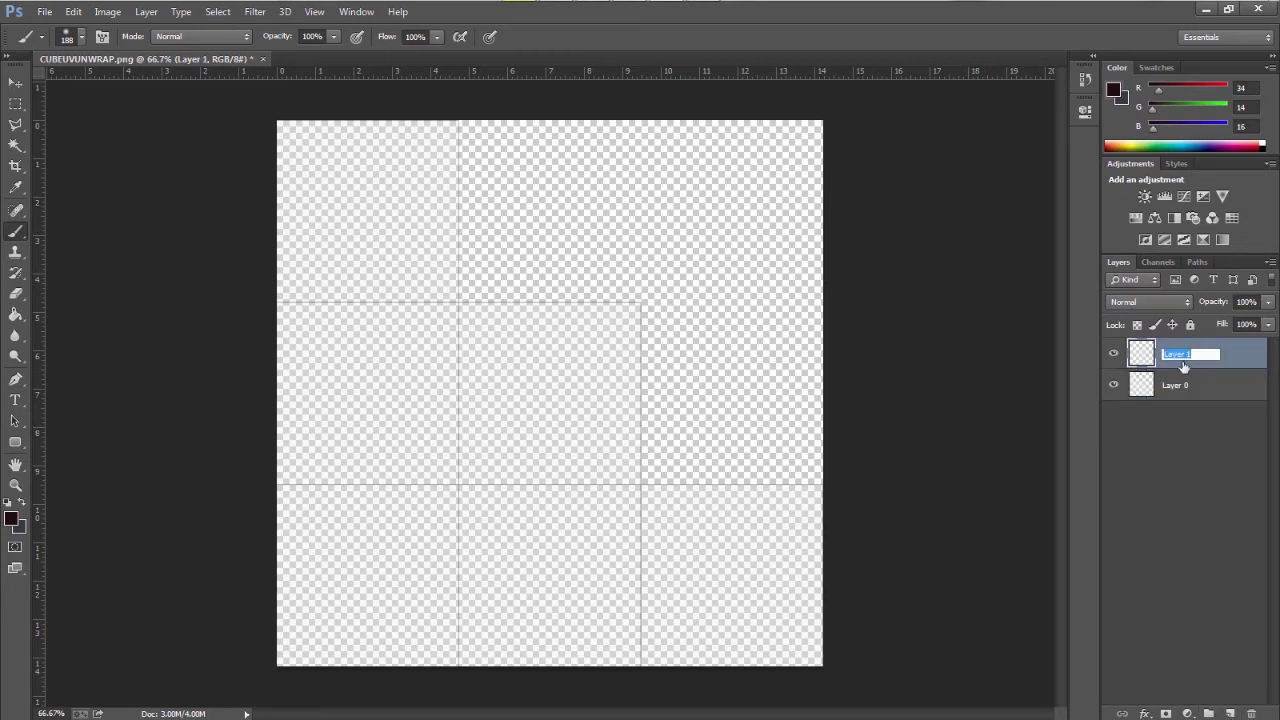
pyautogui.write('Top Layer')
pyautogui.press('Return')
# Rename Layer 0 to 'Face Lines'.
pyautogui.doubleClick(1180, 395)
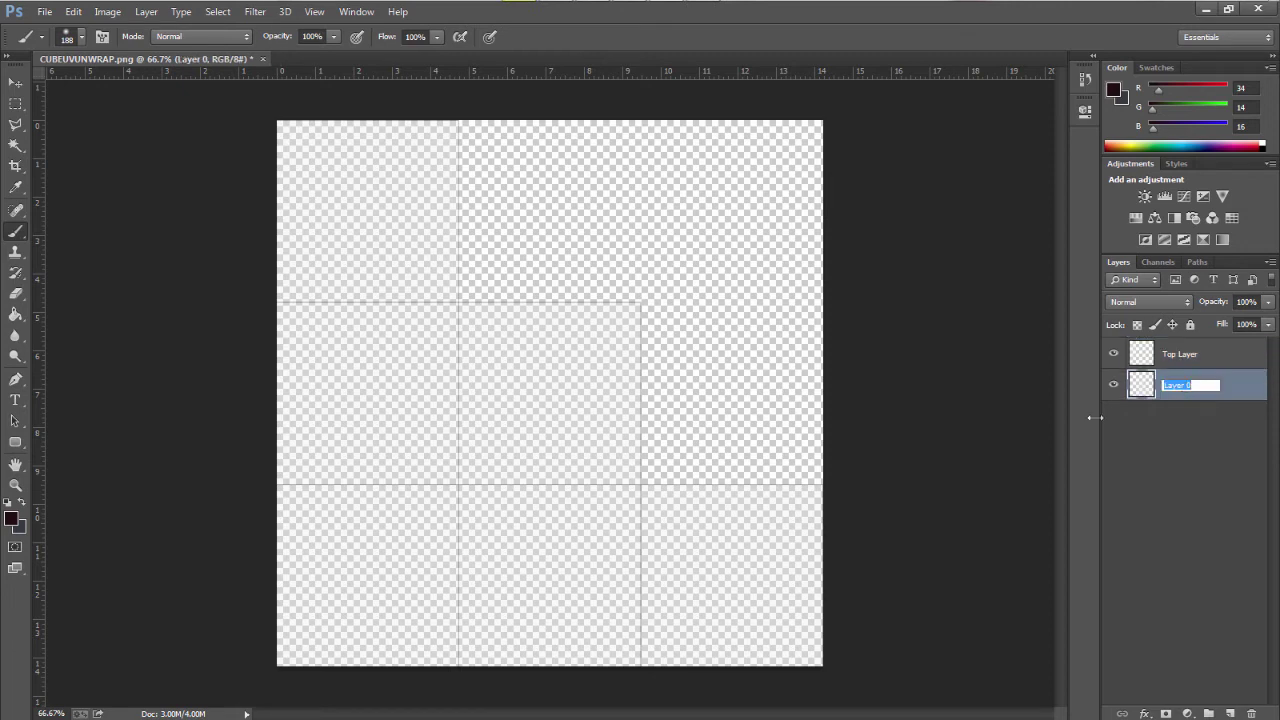
pyautogui.write('Face Lines')
pyautogui.press('Return')
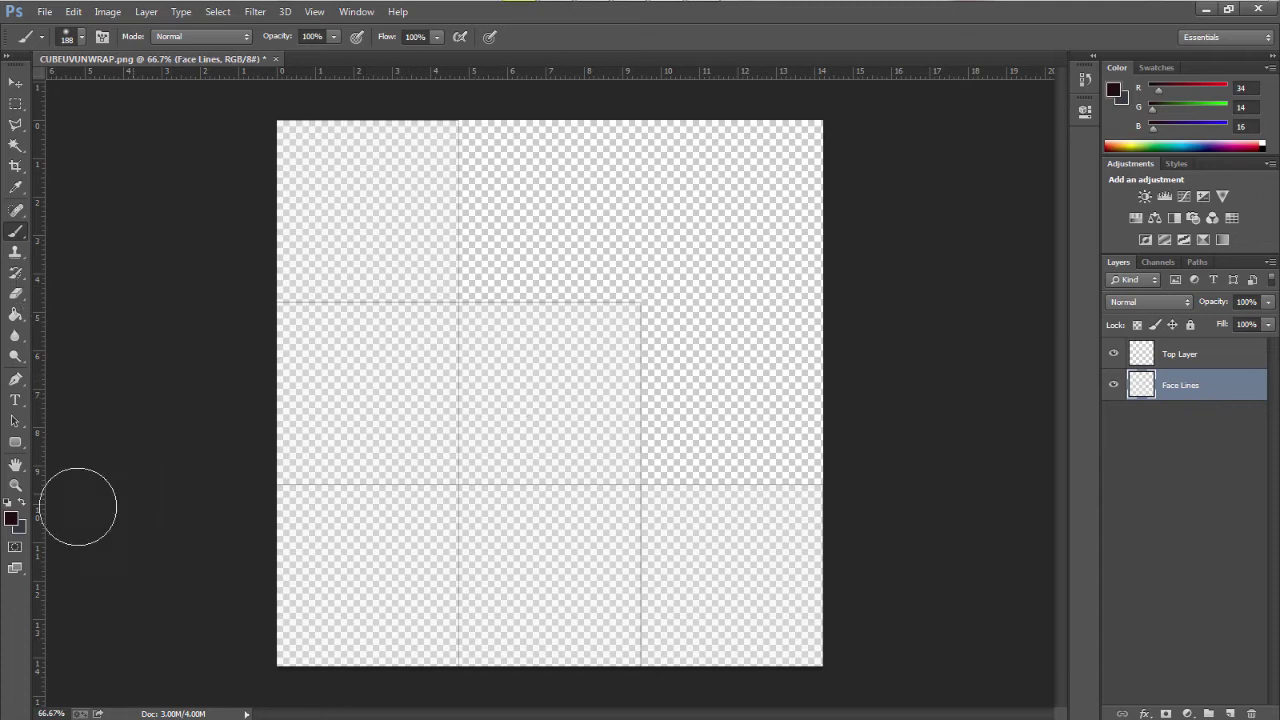
# Paint a bright green blob on the top-left UV face.
pyautogui.click(9, 519)
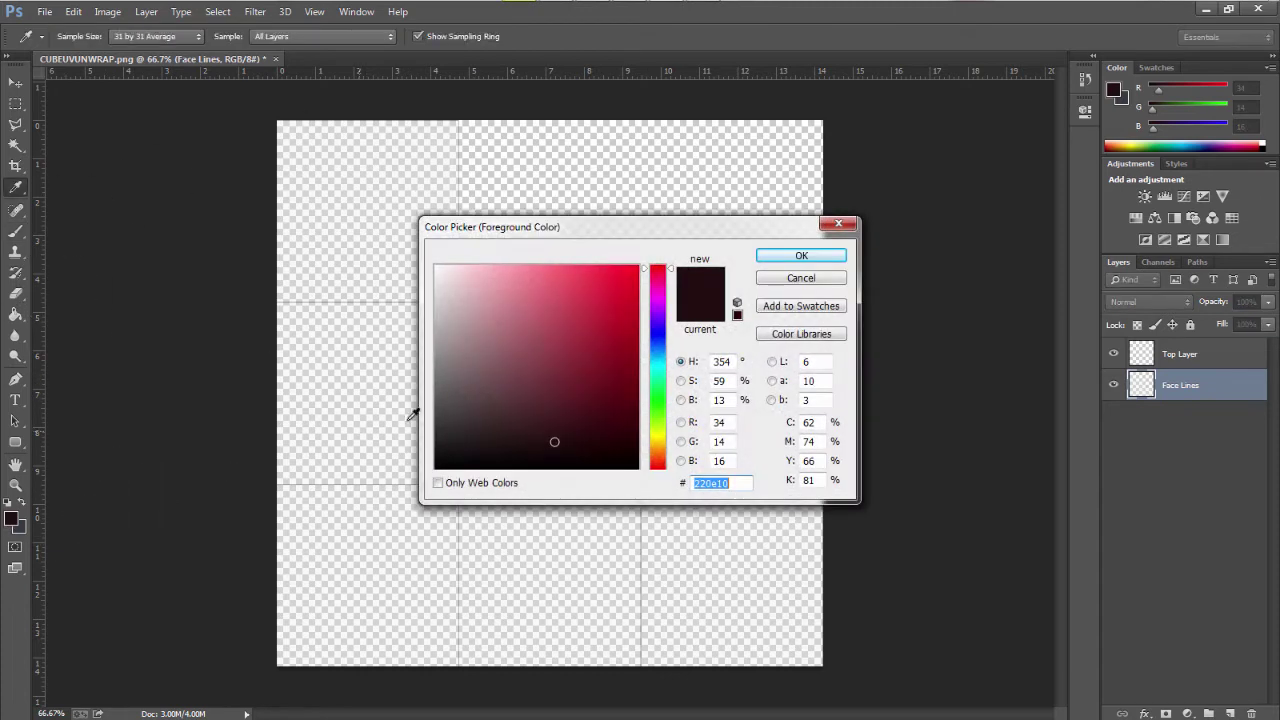
pyautogui.click(638, 268)
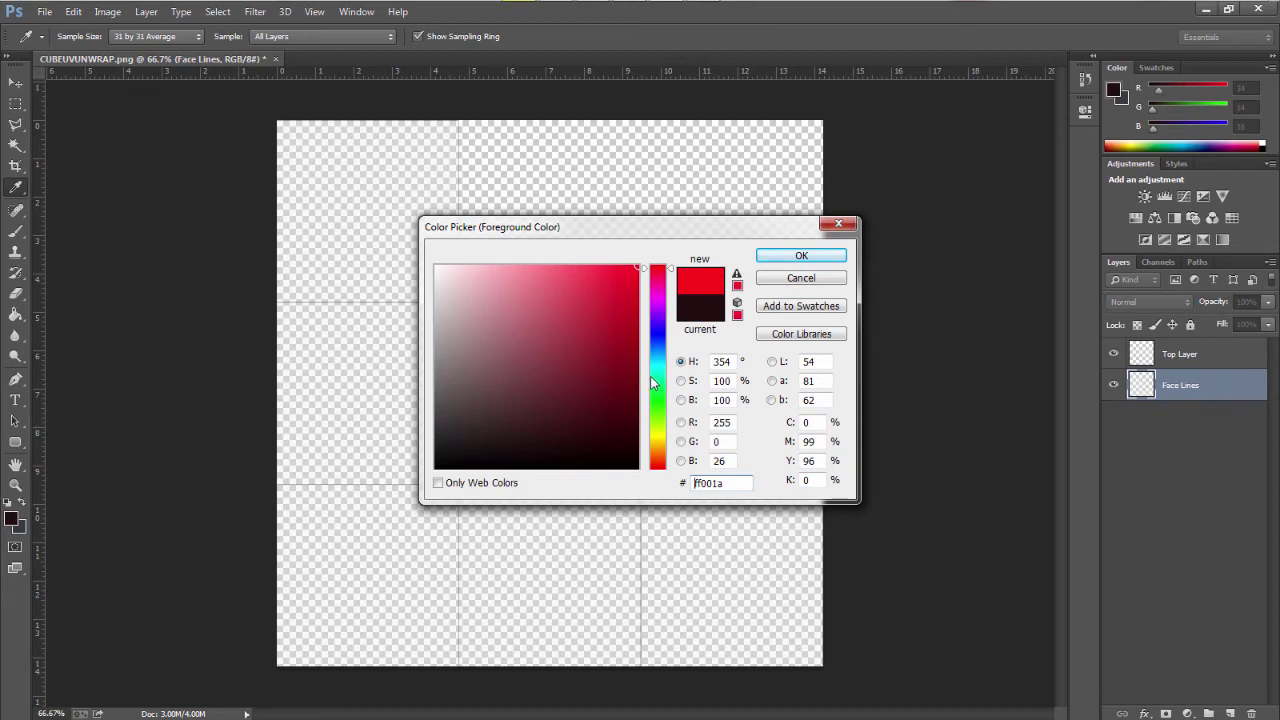
pyautogui.moveTo(660, 338); pyautogui.dragTo(662, 396)
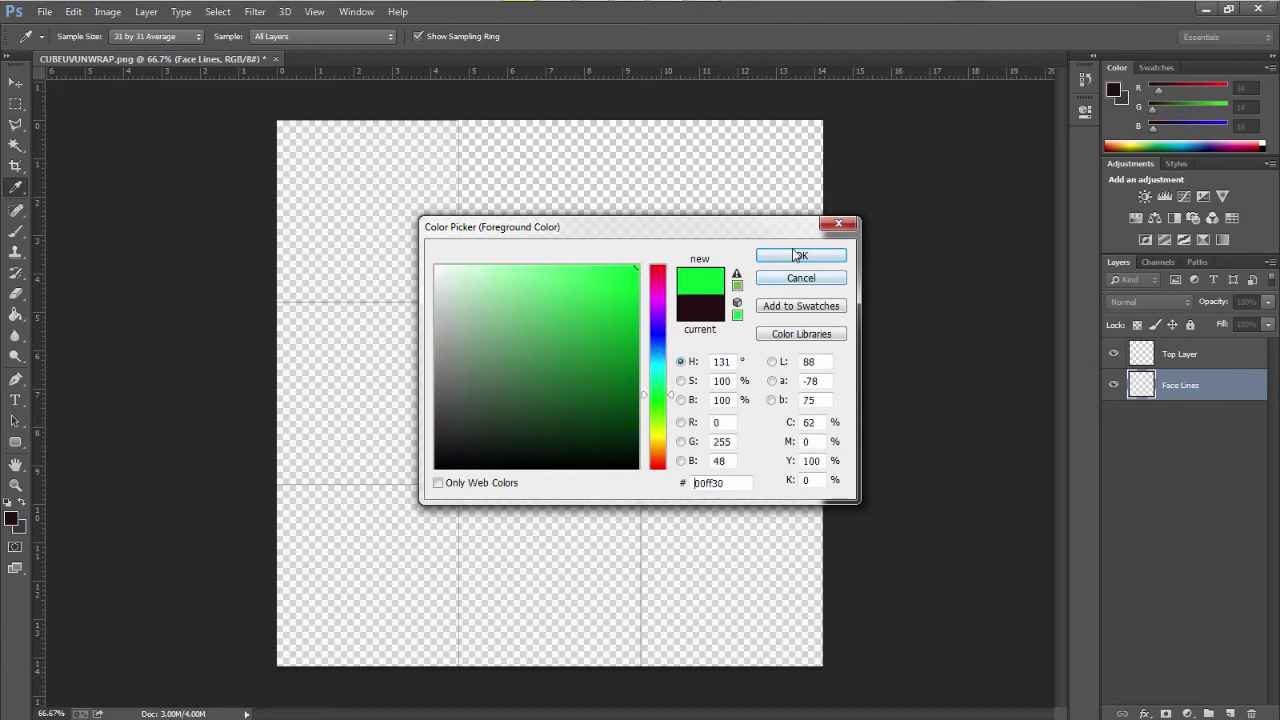
pyautogui.click(799, 257)
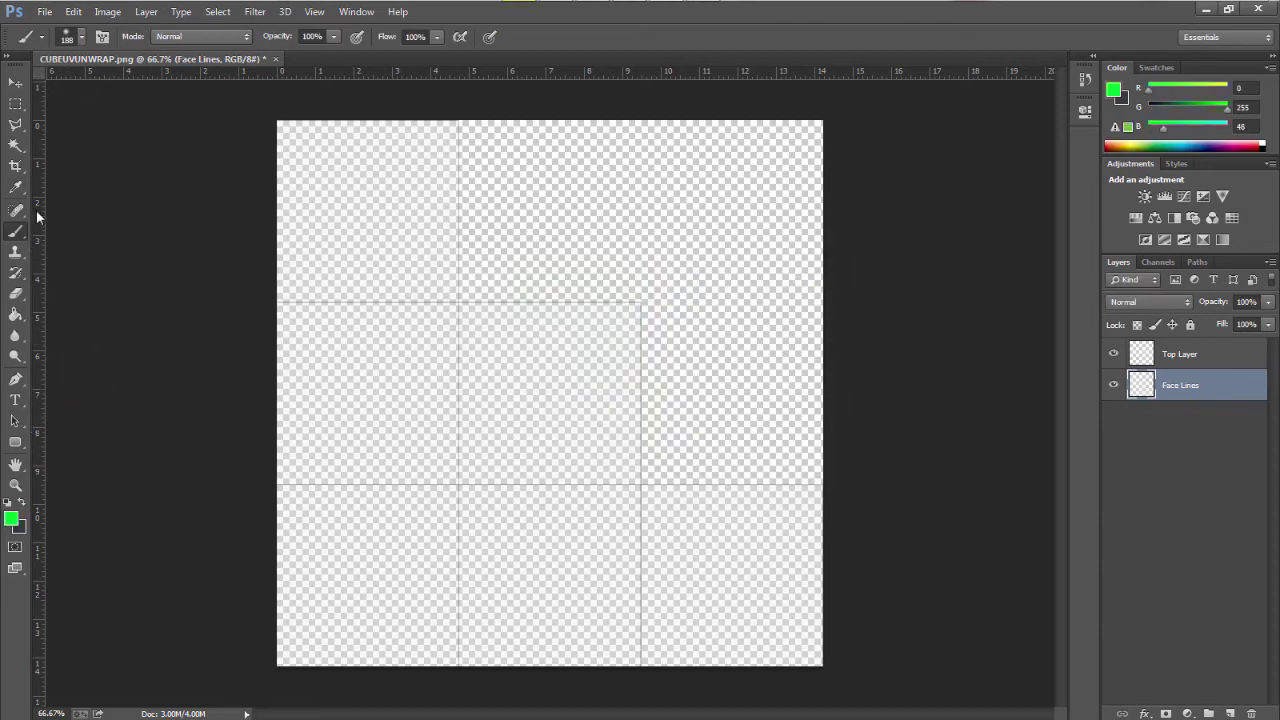
pyautogui.moveTo(292, 226)
pyautogui.mouseDown()
pyautogui.moveTo(334, 177)
pyautogui.moveTo(343, 211)
pyautogui.moveTo(414, 205)
pyautogui.mouseUp()
pyautogui.moveTo(398, 248); pyautogui.dragTo(405, 282)
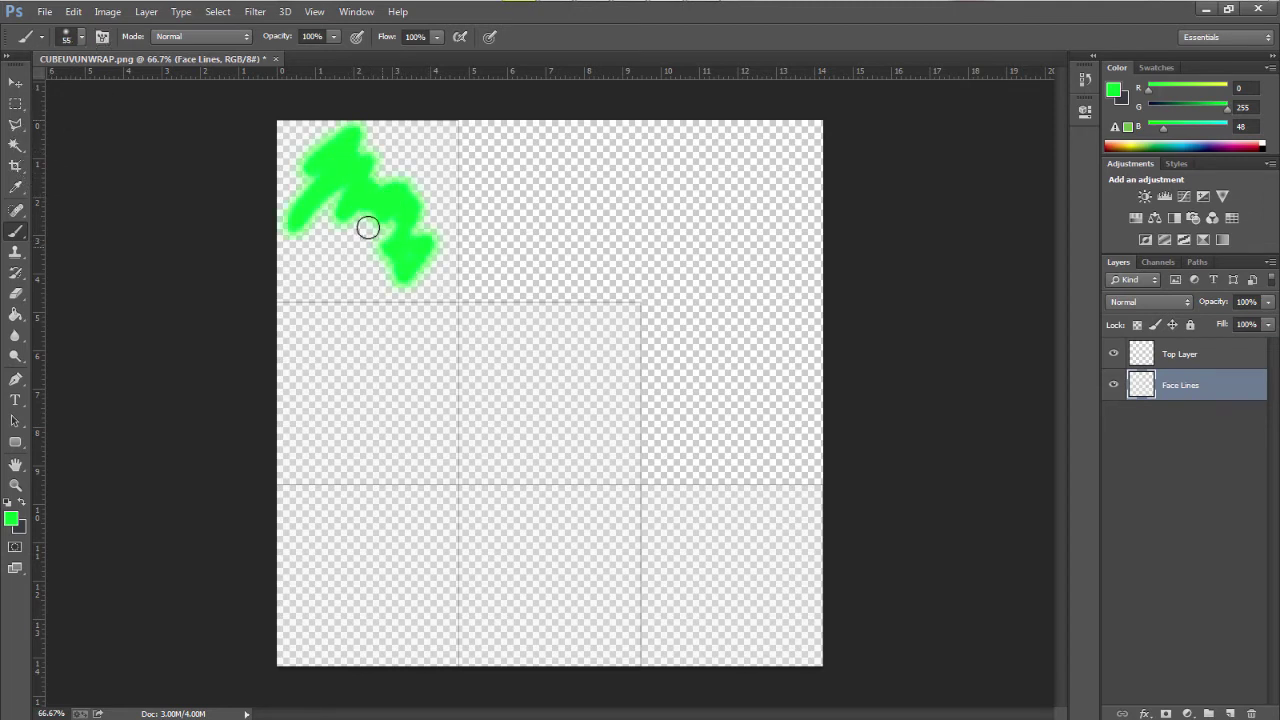
# Paint a red blob on the middle-left face and a magenta blob on the centre face.
pyautogui.click(11, 518)
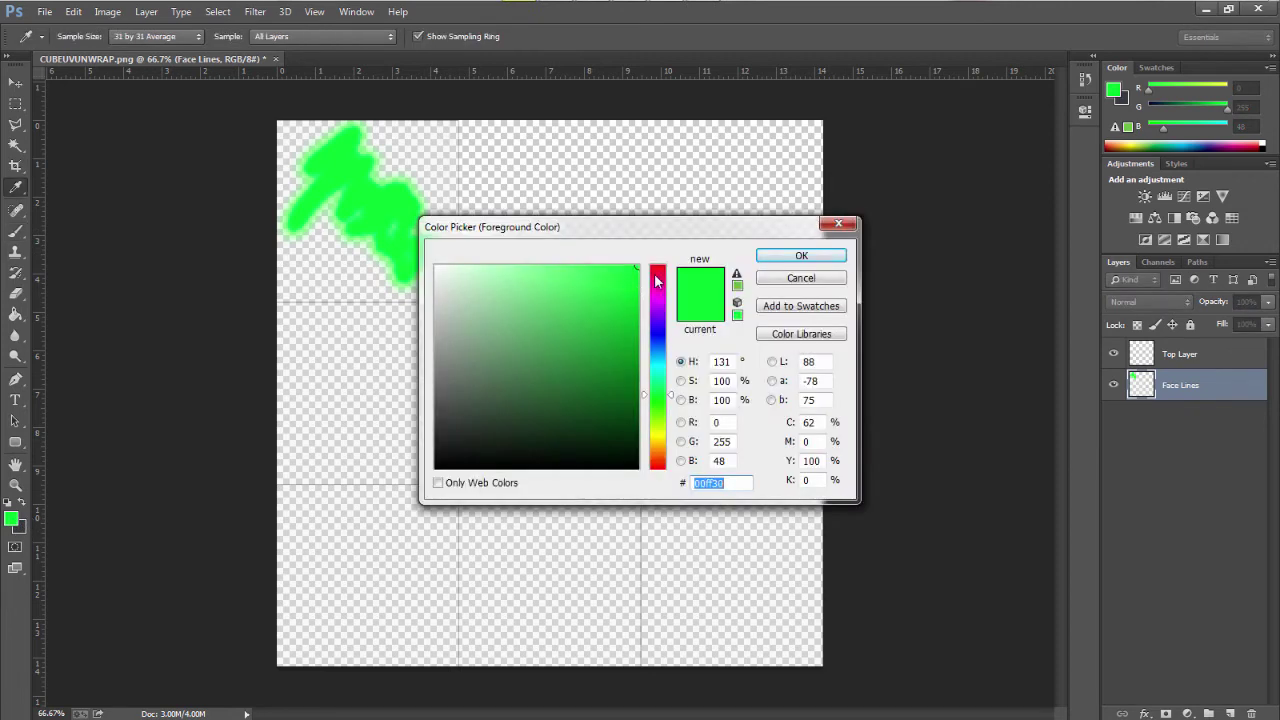
pyautogui.click(655, 280)
pyautogui.click(830, 257)
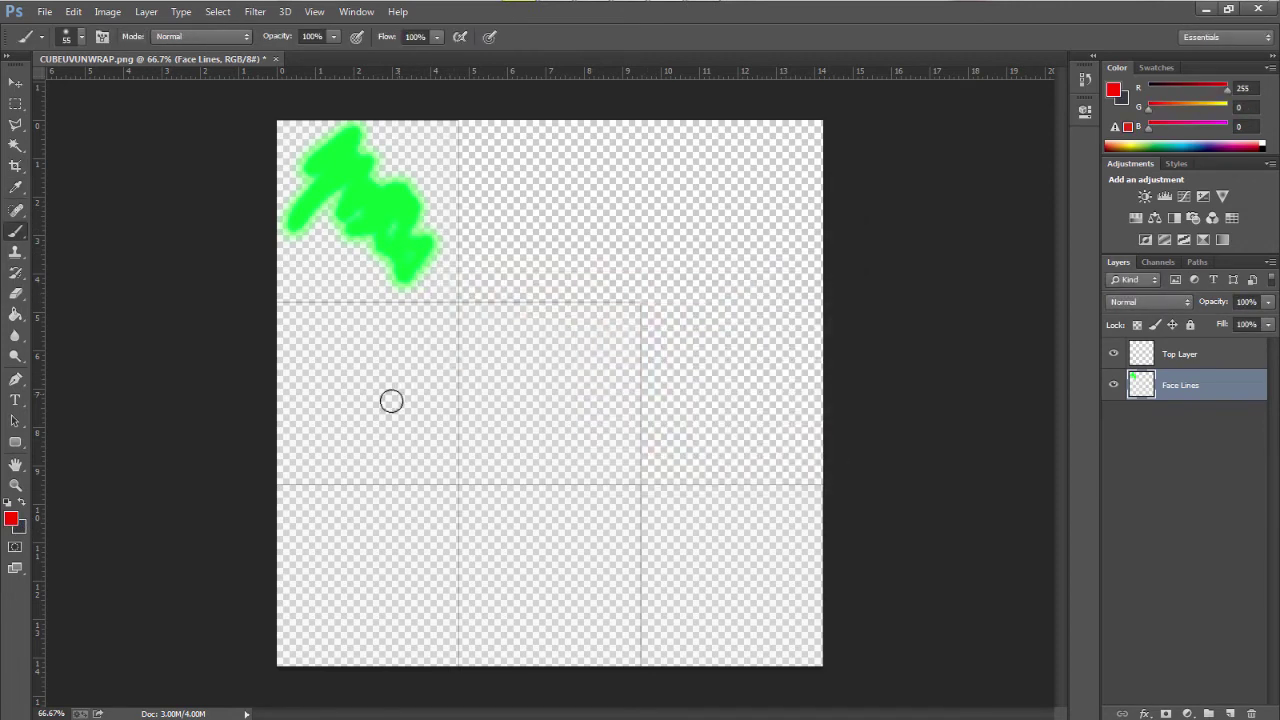
pyautogui.moveTo(345, 375)
pyautogui.mouseDown()
pyautogui.moveTo(377, 354)
pyautogui.moveTo(335, 395)
pyautogui.moveTo(411, 380)
pyautogui.moveTo(403, 423)
pyautogui.moveTo(305, 440)
pyautogui.mouseUp()
pyautogui.click(11, 518)
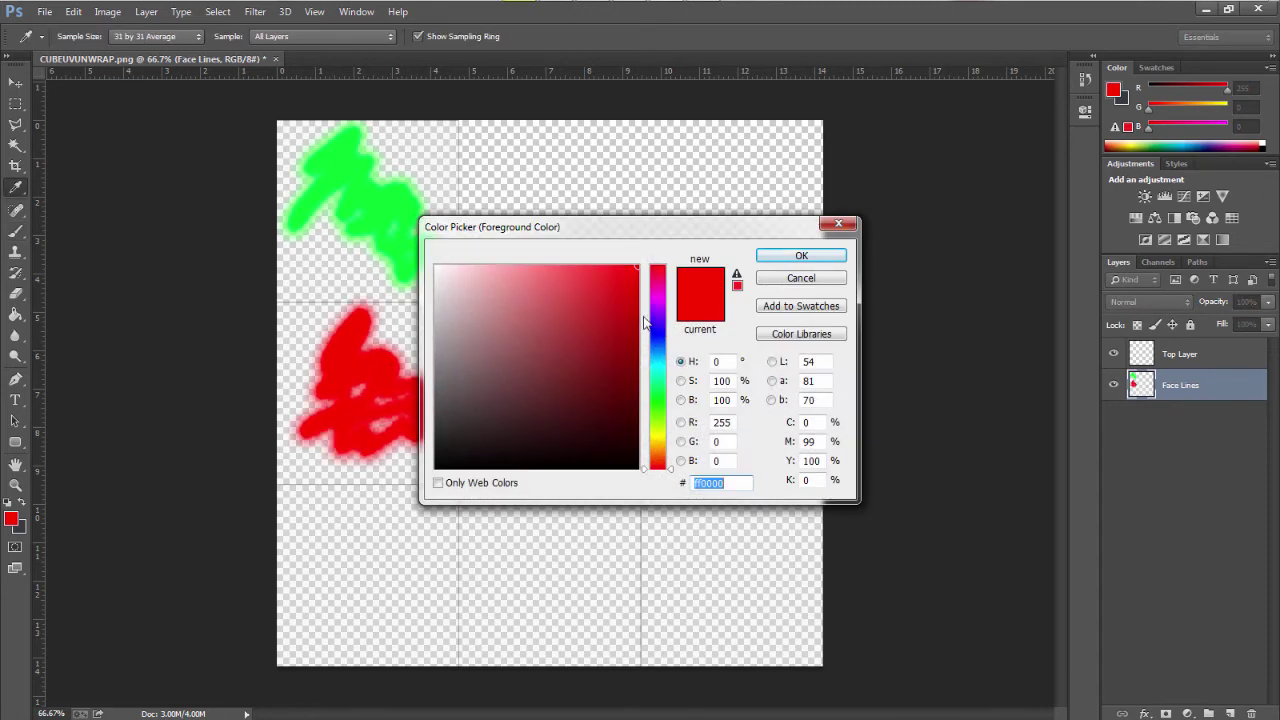
pyautogui.moveTo(667, 305); pyautogui.dragTo(664, 298)
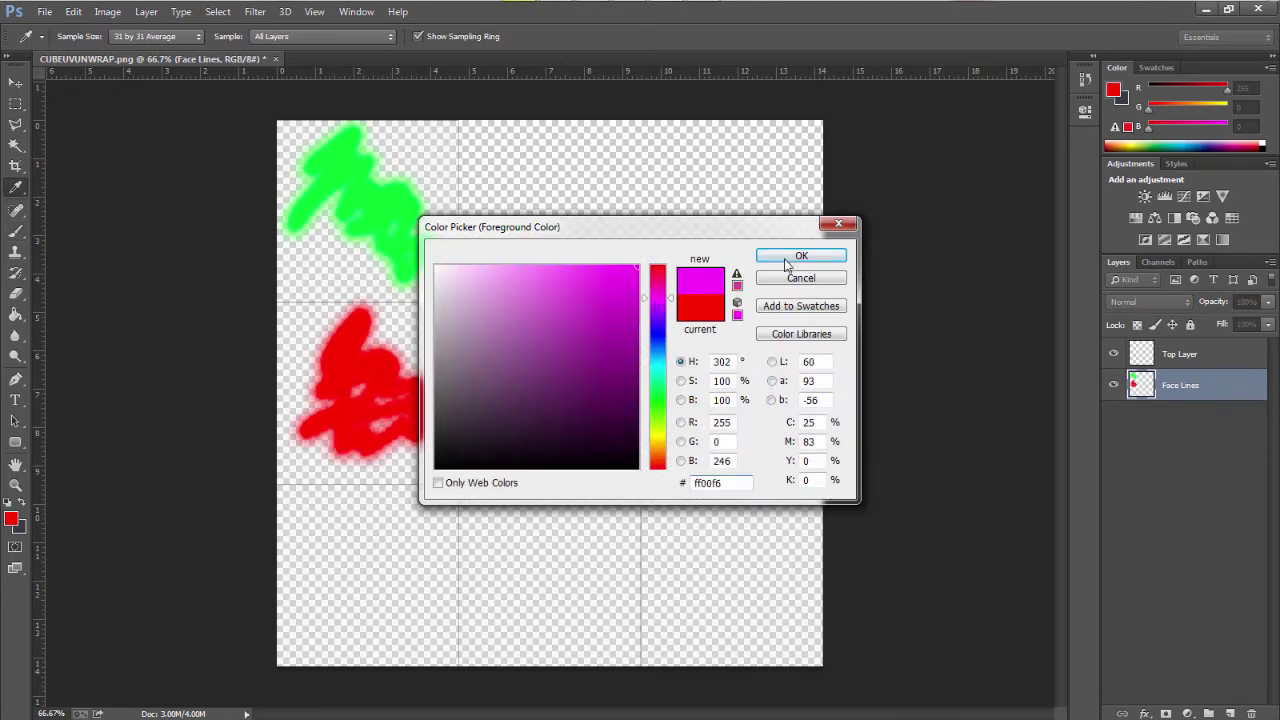
pyautogui.click(803, 256)
pyautogui.moveTo(485, 400); pyautogui.dragTo(600, 340)
# Pick the next colour and switch to the Type tool above Top Layer.
pyautogui.click(11, 518)
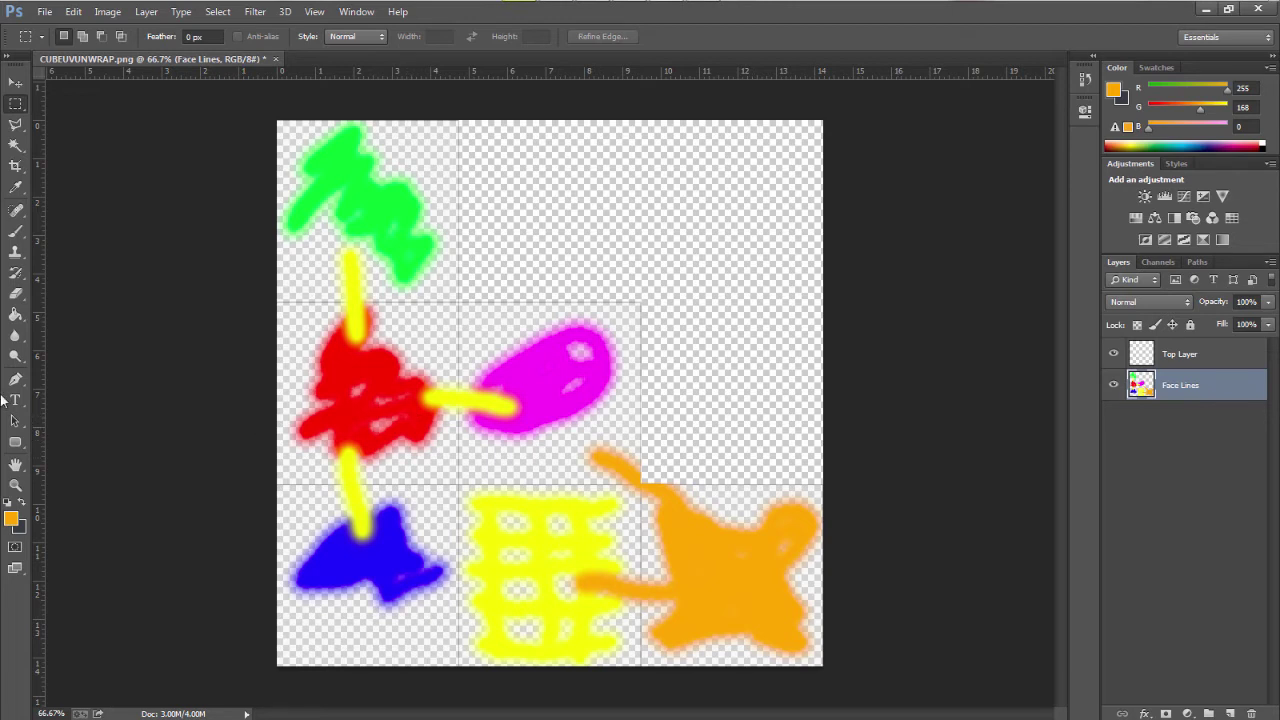
pyautogui.press('t')
pyautogui.hotkey('alt', ']')
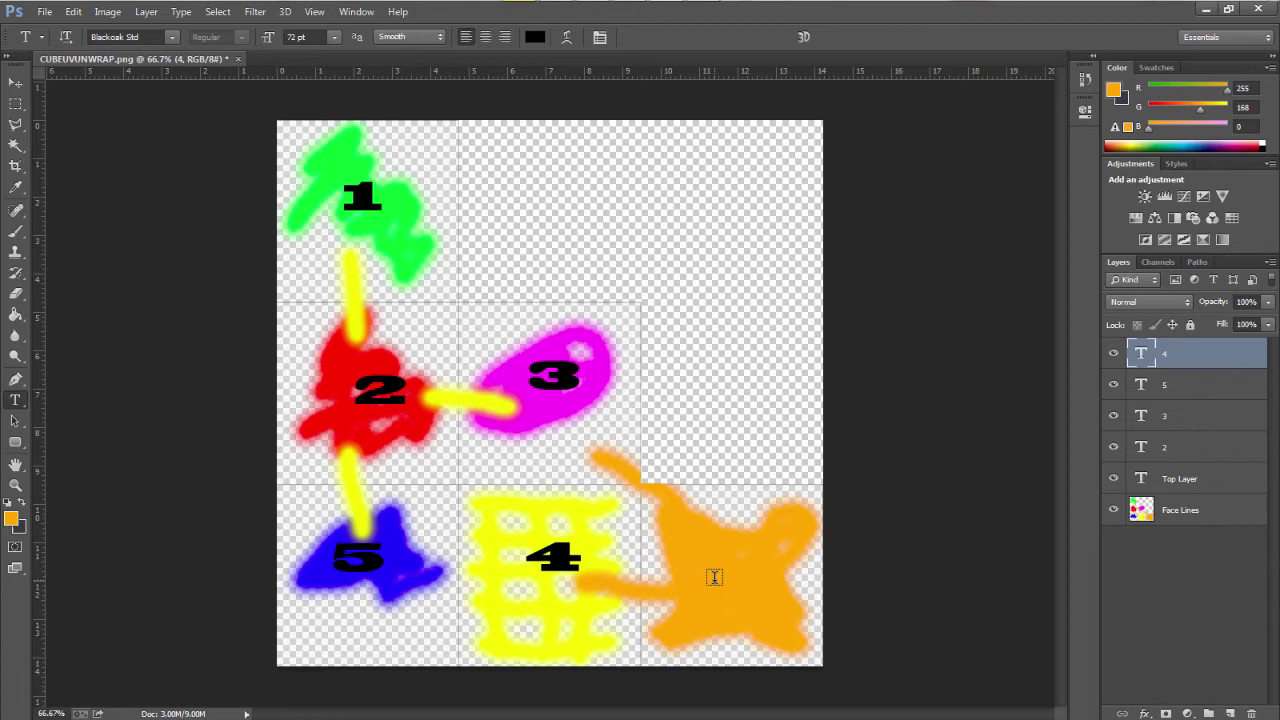
# Label the orange face '6' and set it to 24 pt.
pyautogui.click(714, 577)
pyautogui.write('6')
pyautogui.hotkey('ctrl', 'Return')
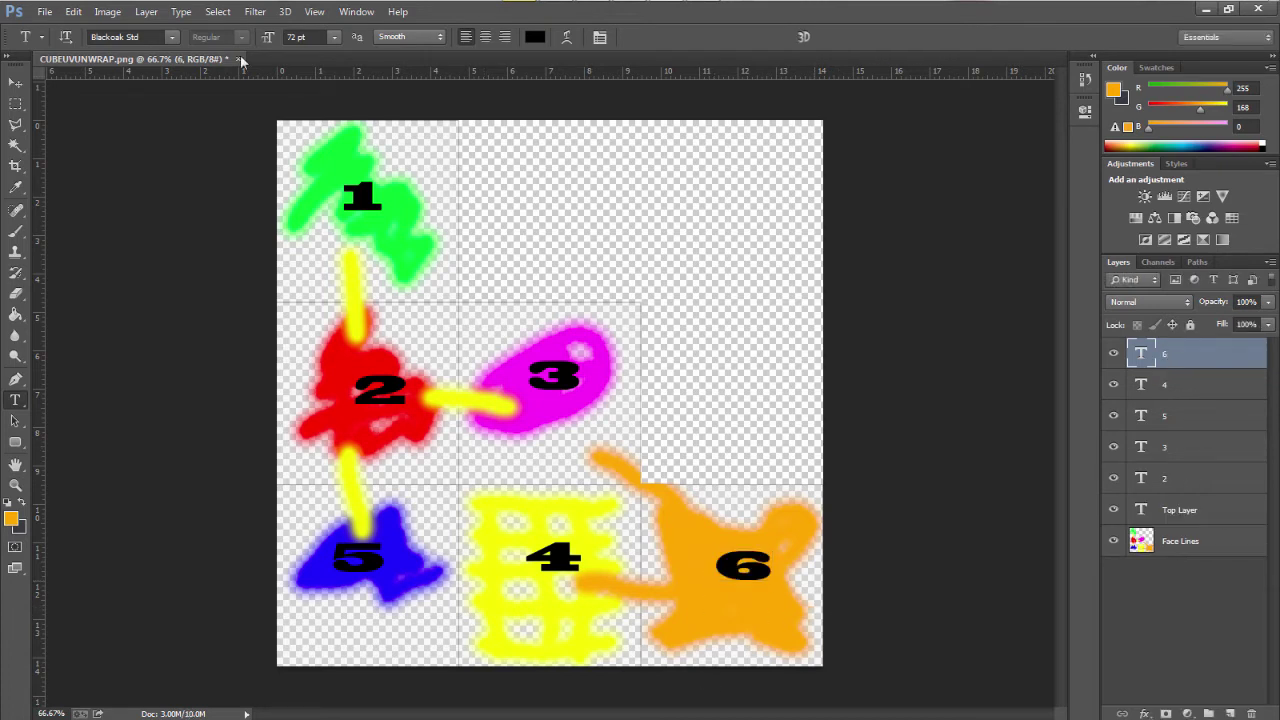
pyautogui.click(334, 36)
pyautogui.click(320, 221)
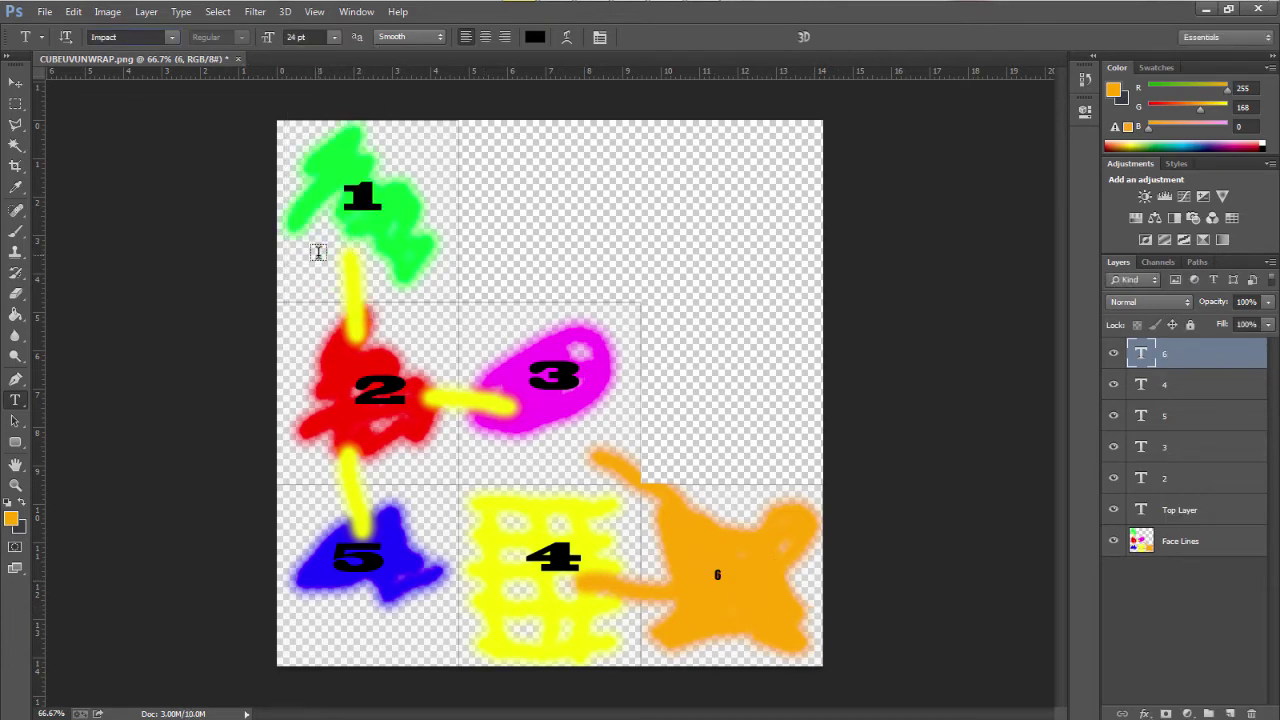
# Add captions 'blah blah blah' under the 1 and 'i like suzzane the monkey' below the blue face.
pyautogui.click(318, 253)
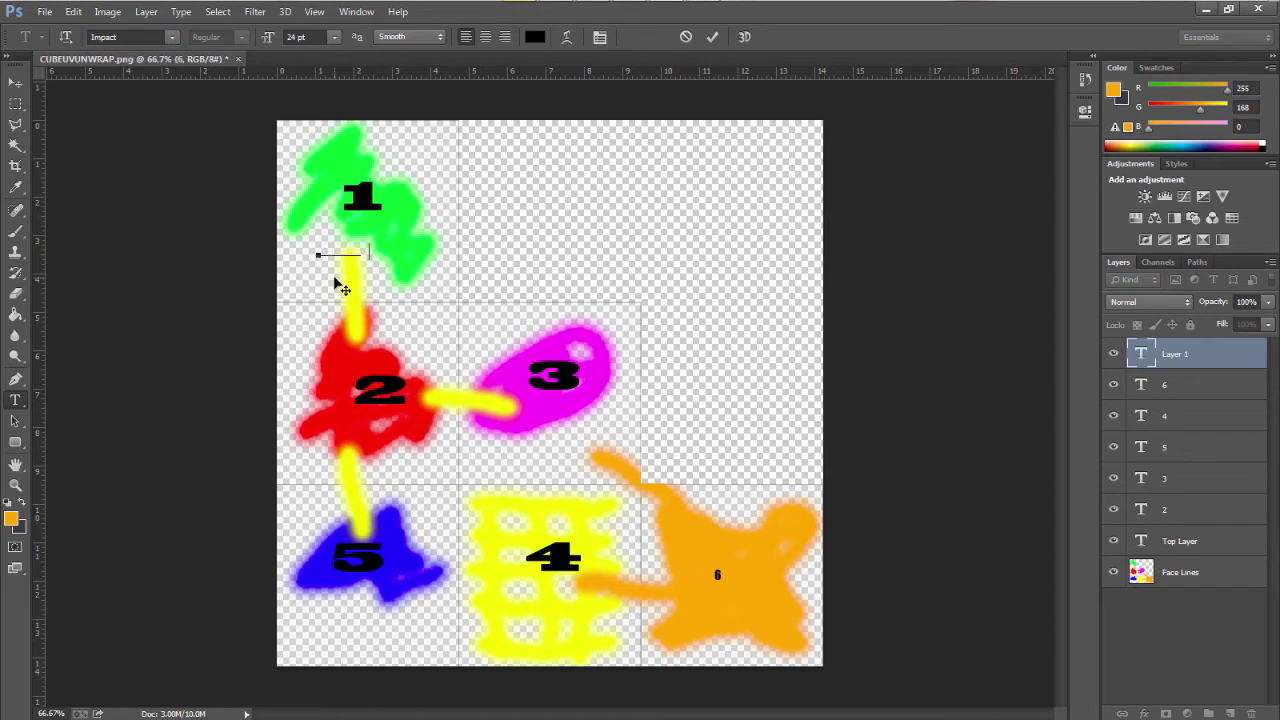
pyautogui.write('blah blah blah')
pyautogui.click(312, 617)
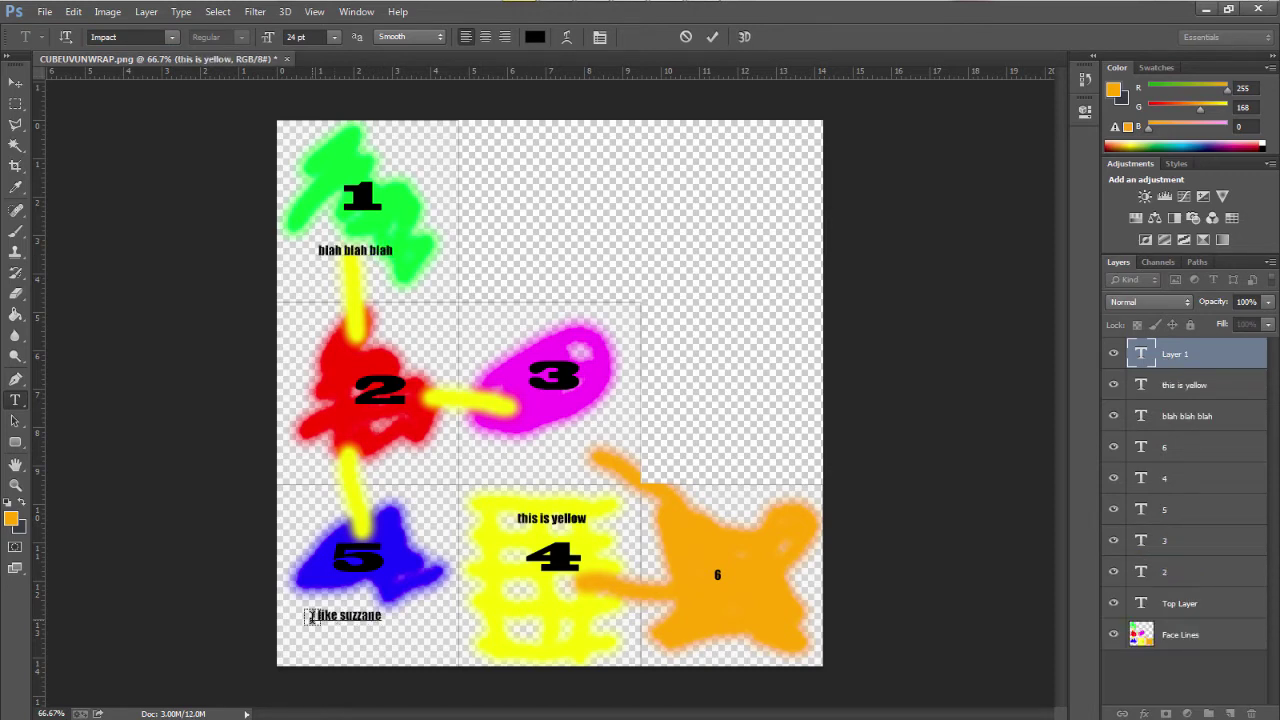
pyautogui.write('i like suzzane the monkey')
pyautogui.click(16, 380)
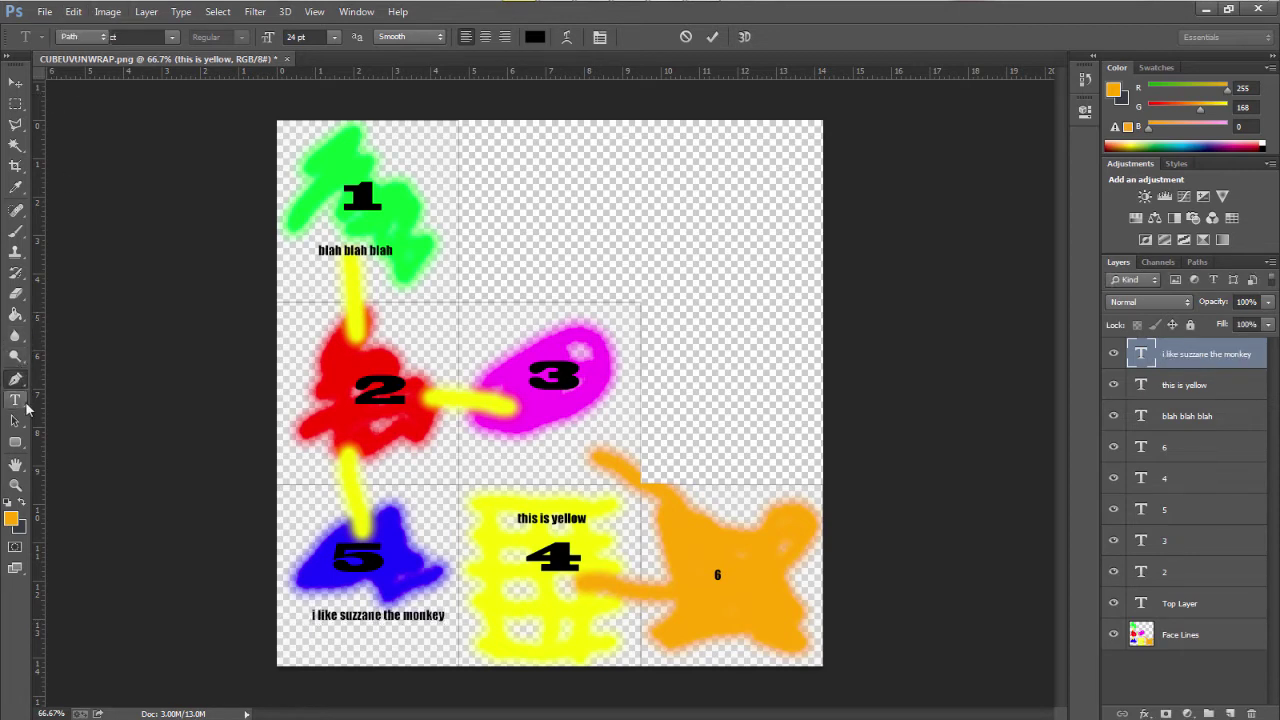
pyautogui.click(74, 11)
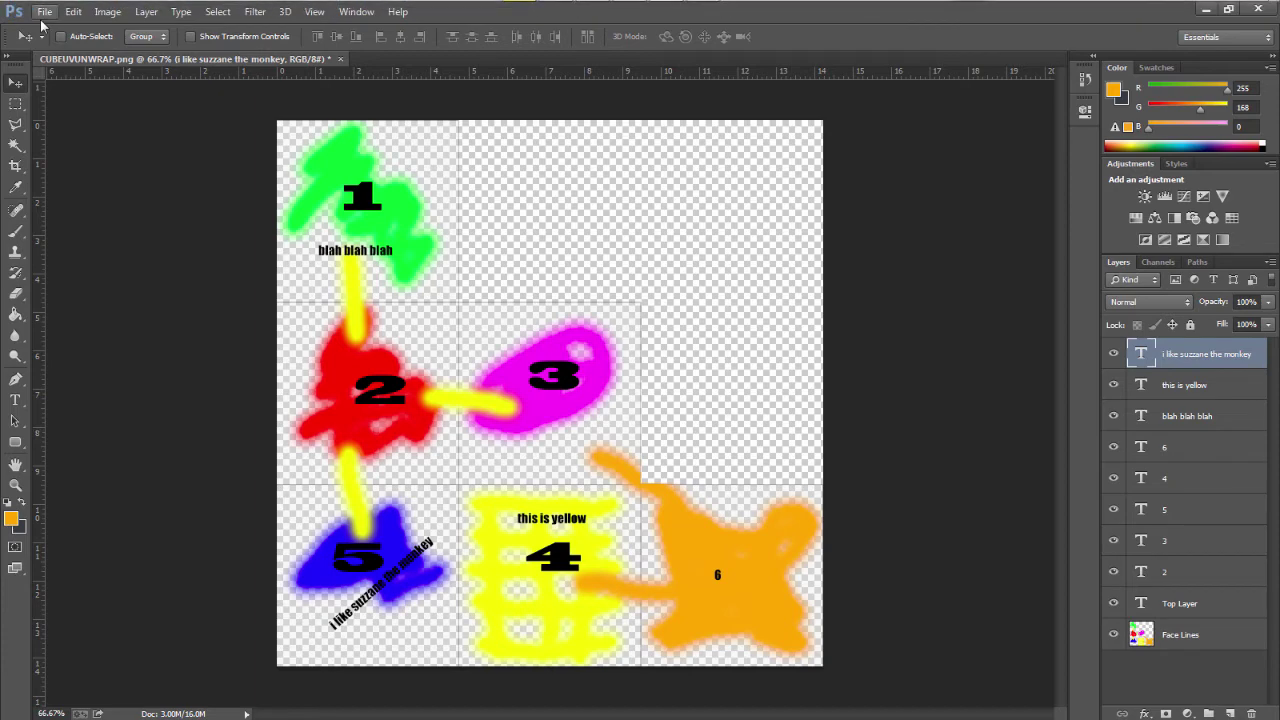
# Save the painted layout as a PNG over Desktop CUBEUVUNWRAP.png and close the document.
pyautogui.click(44, 12)
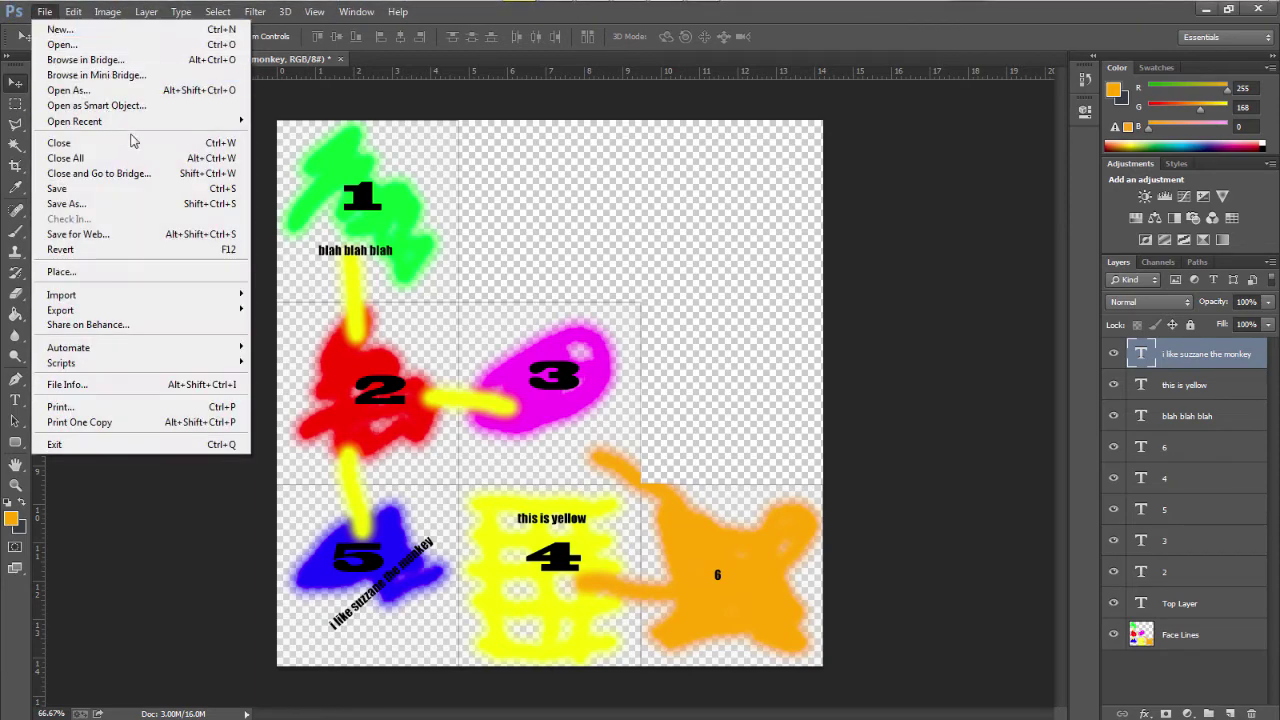
pyautogui.click(124, 204)
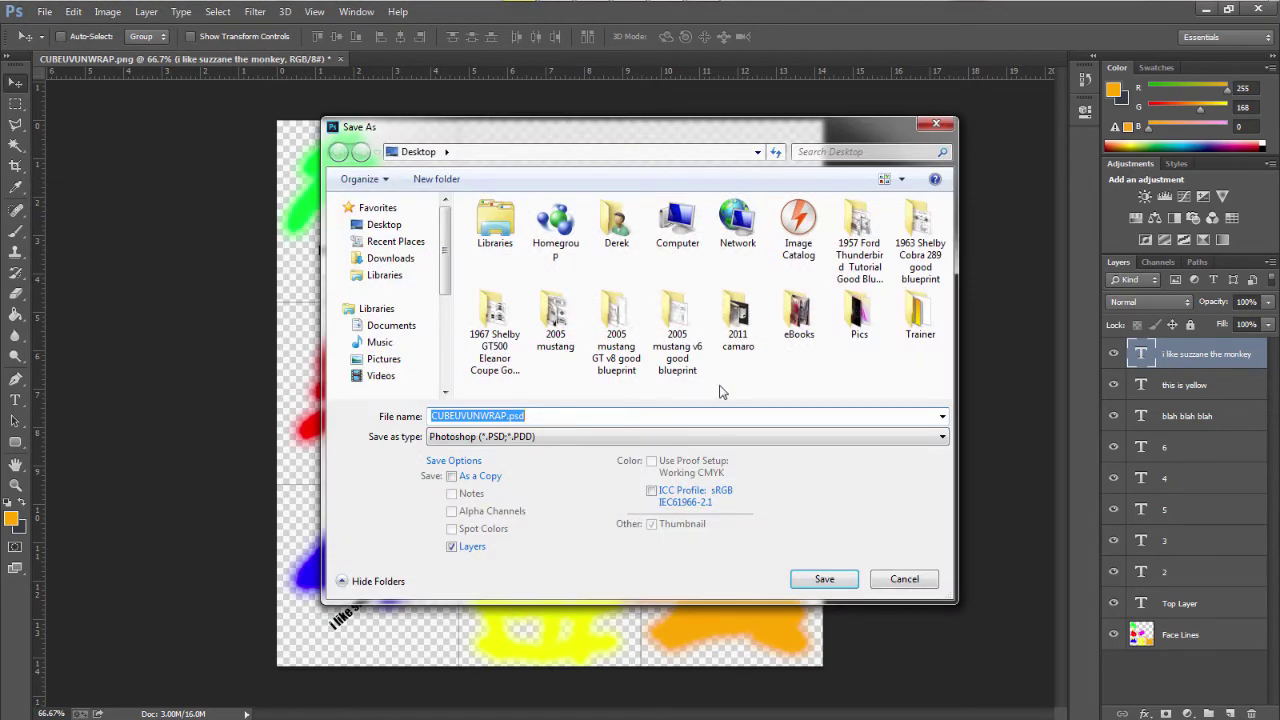
pyautogui.click(568, 441)
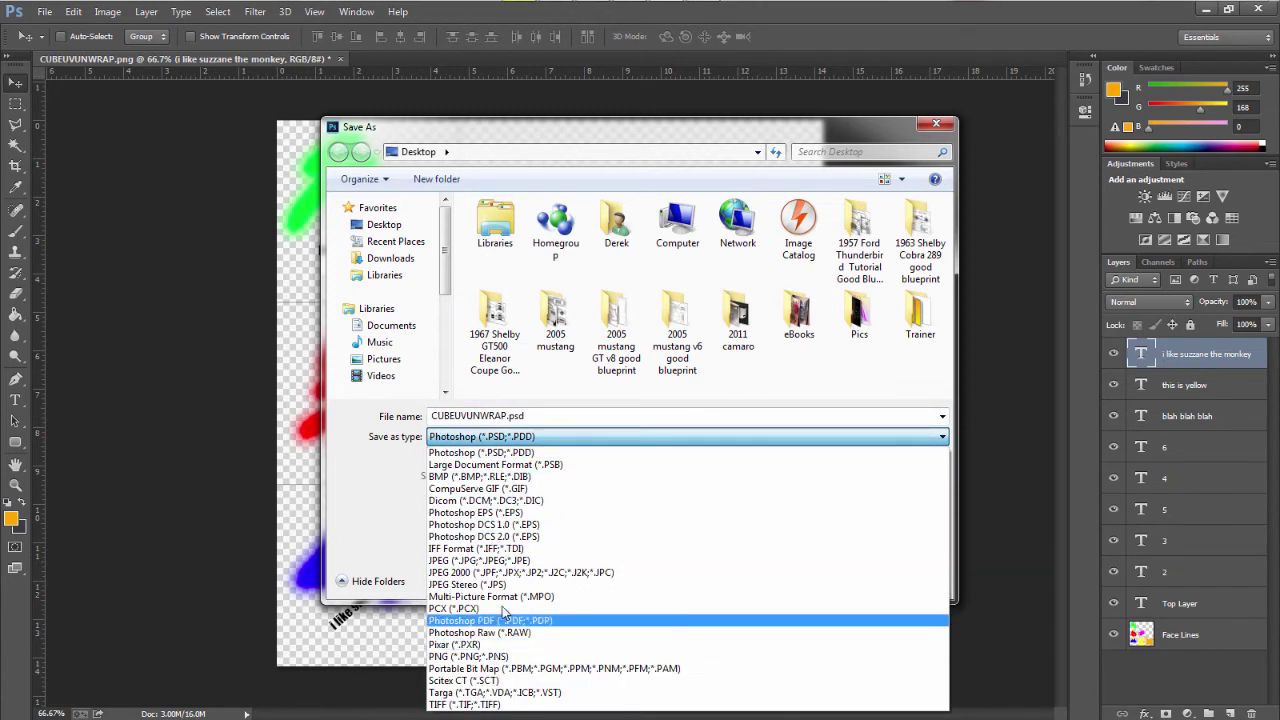
pyautogui.click(520, 656)
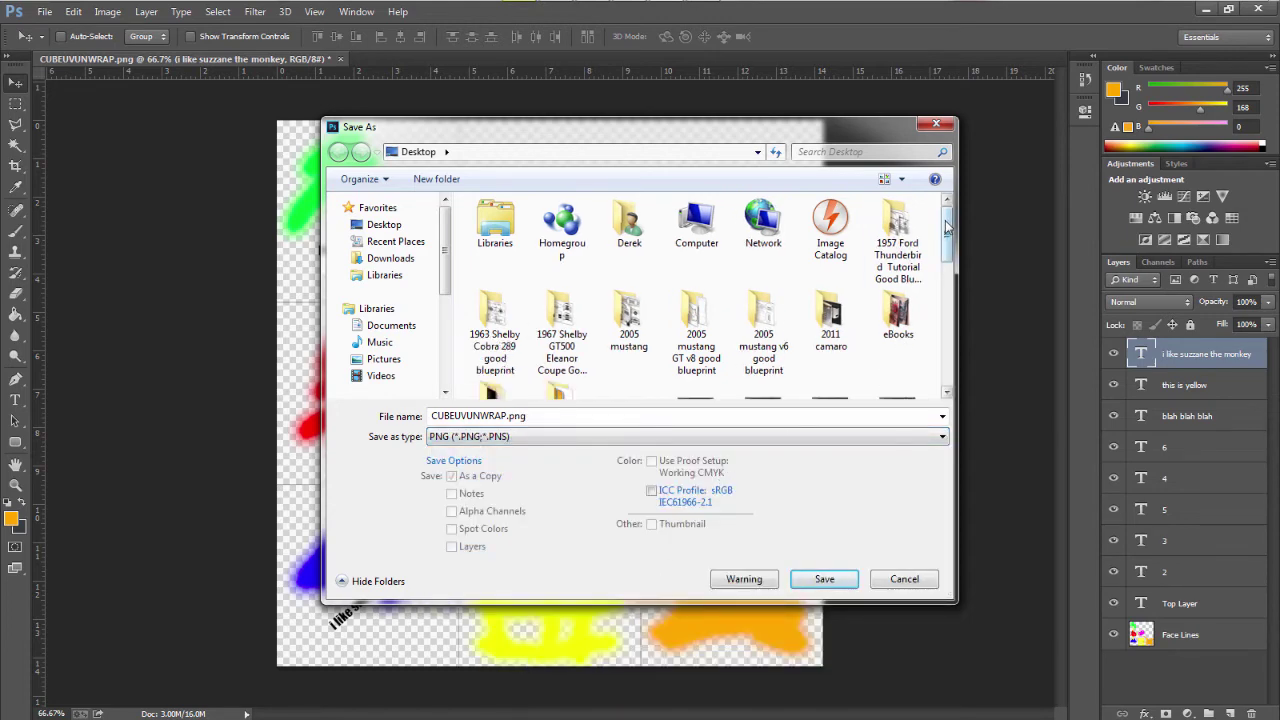
pyautogui.scroll(-5, 946, 228)
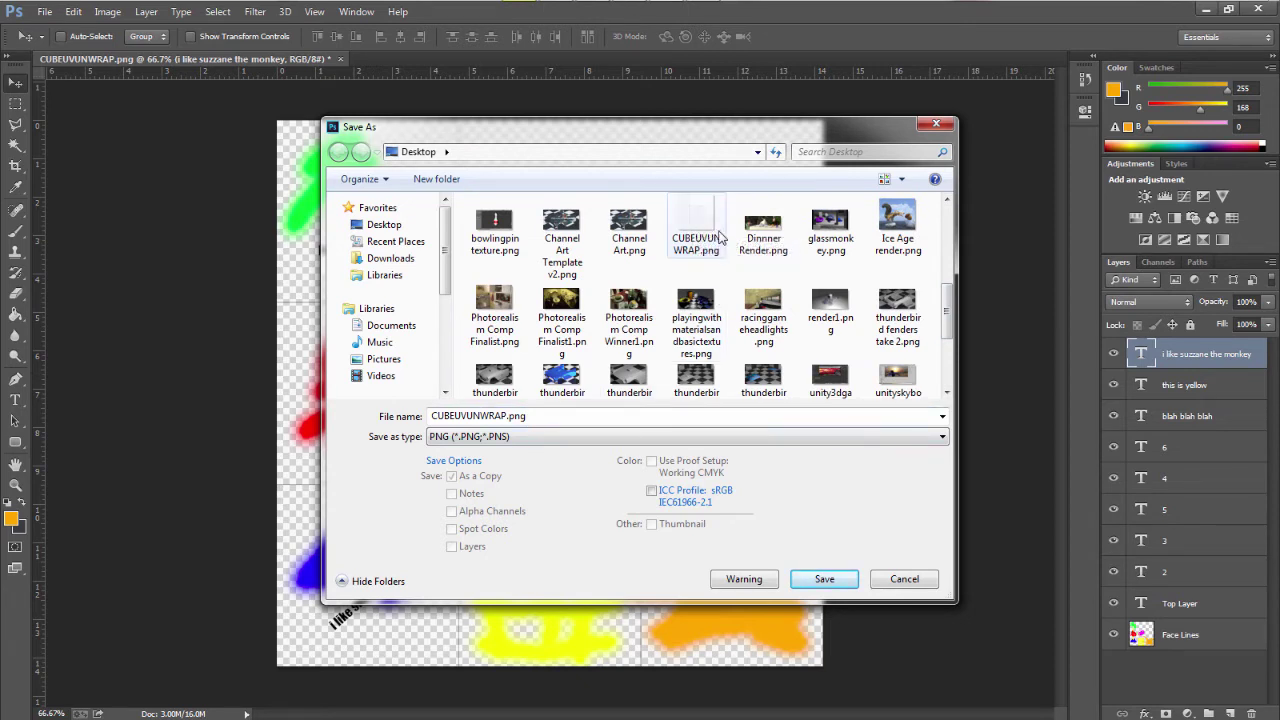
pyautogui.click(708, 217)
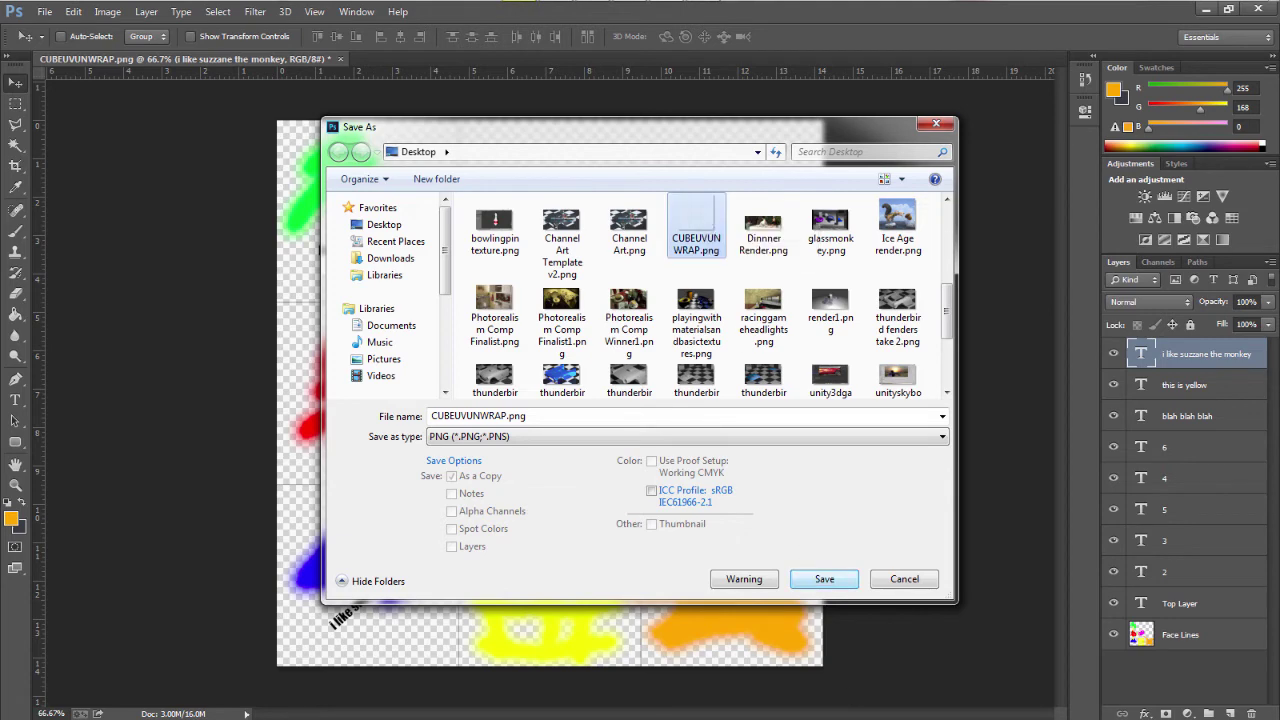
pyautogui.click(826, 579)
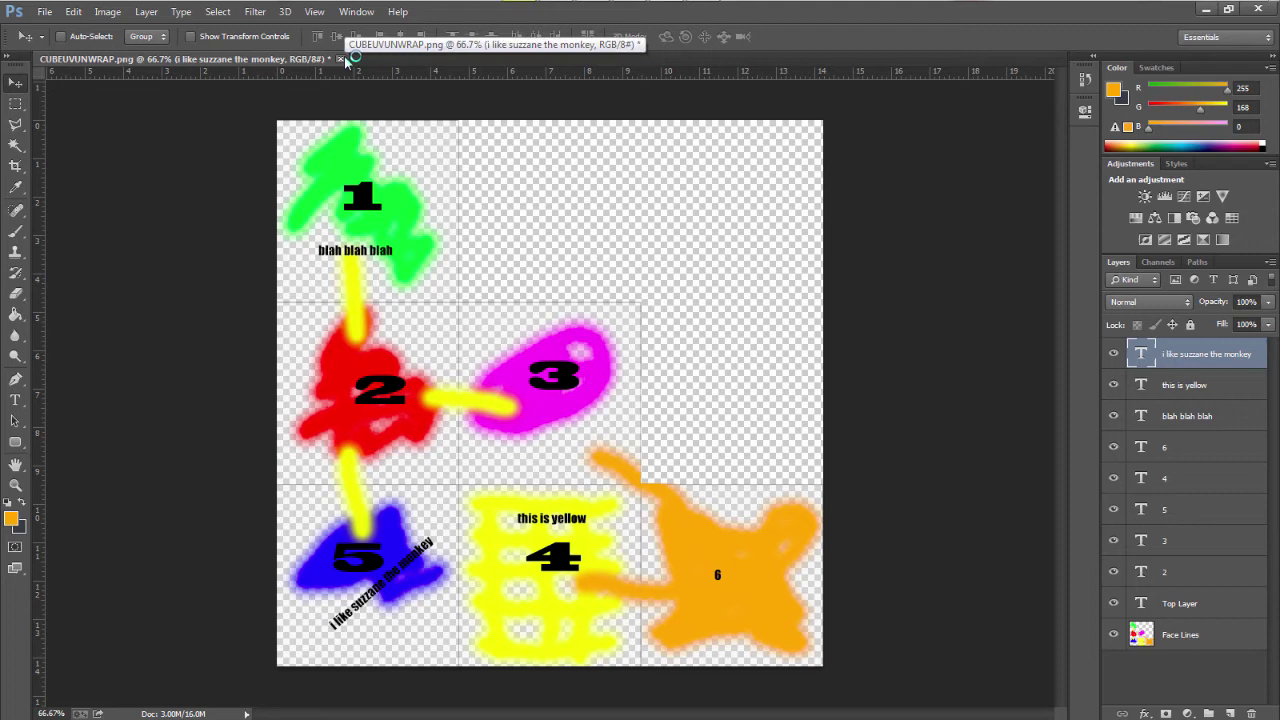
pyautogui.click(340, 59)
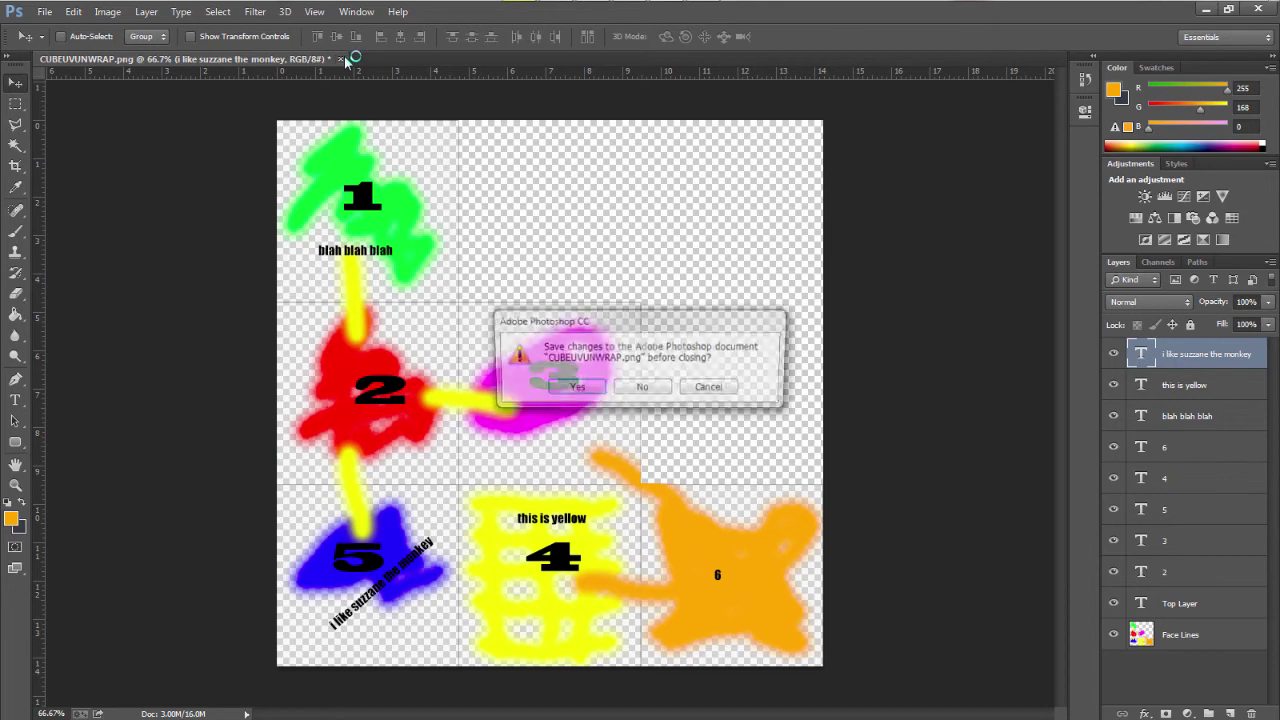
# Close the document without saving and load Desktop CUBEUVUNWRAP.png into Blender's image editor.
pyautogui.click(645, 389)
pyautogui.hotkey('alt', 'Tab')
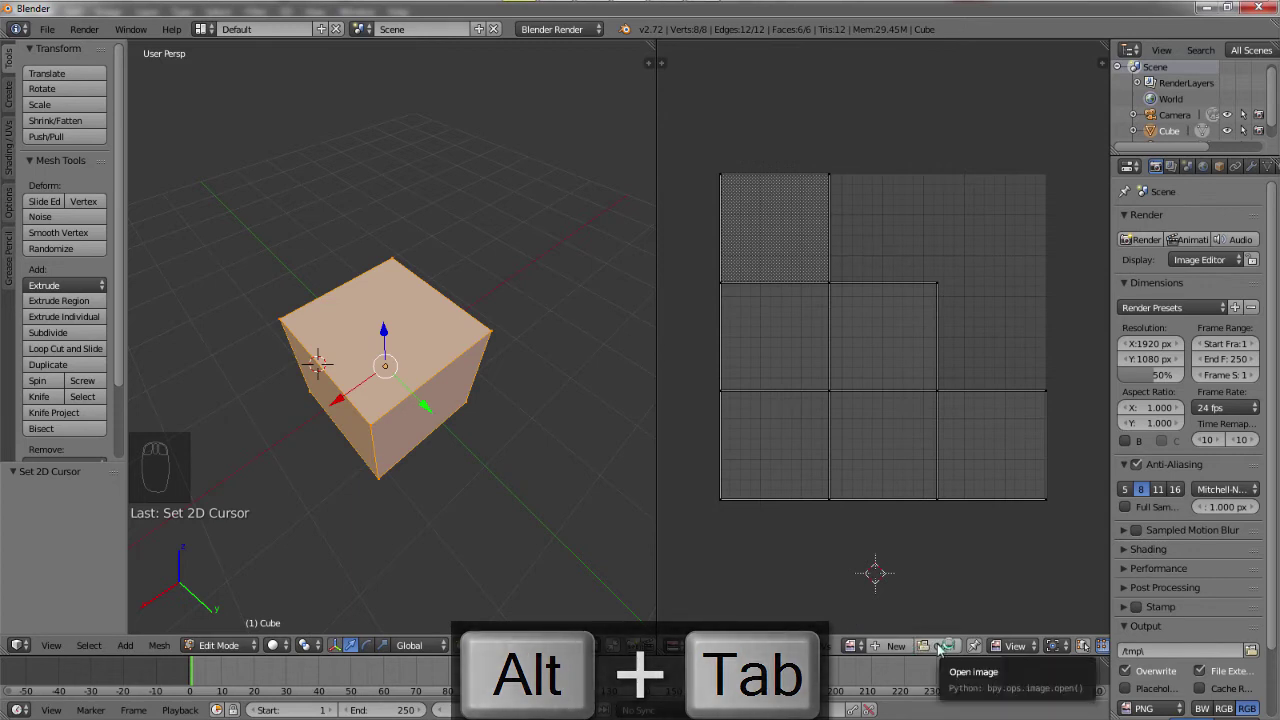
pyautogui.click(940, 647)
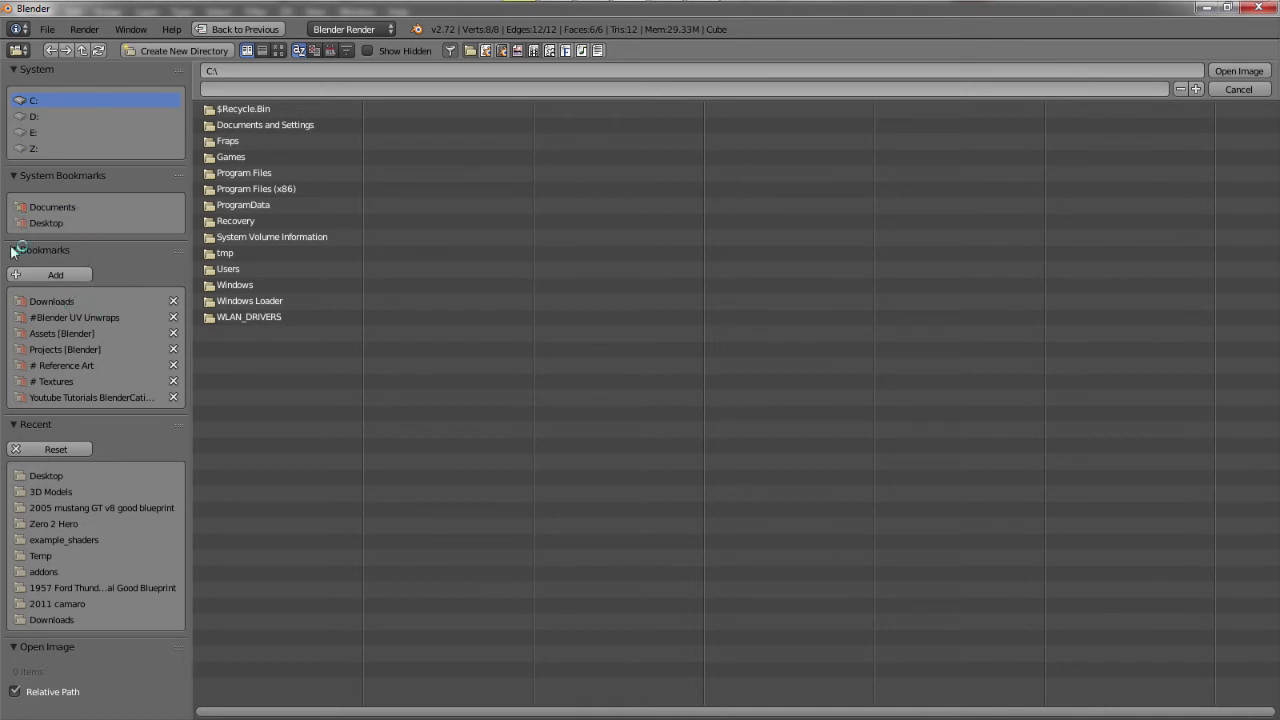
pyautogui.click(48, 223)
pyautogui.click(292, 620)
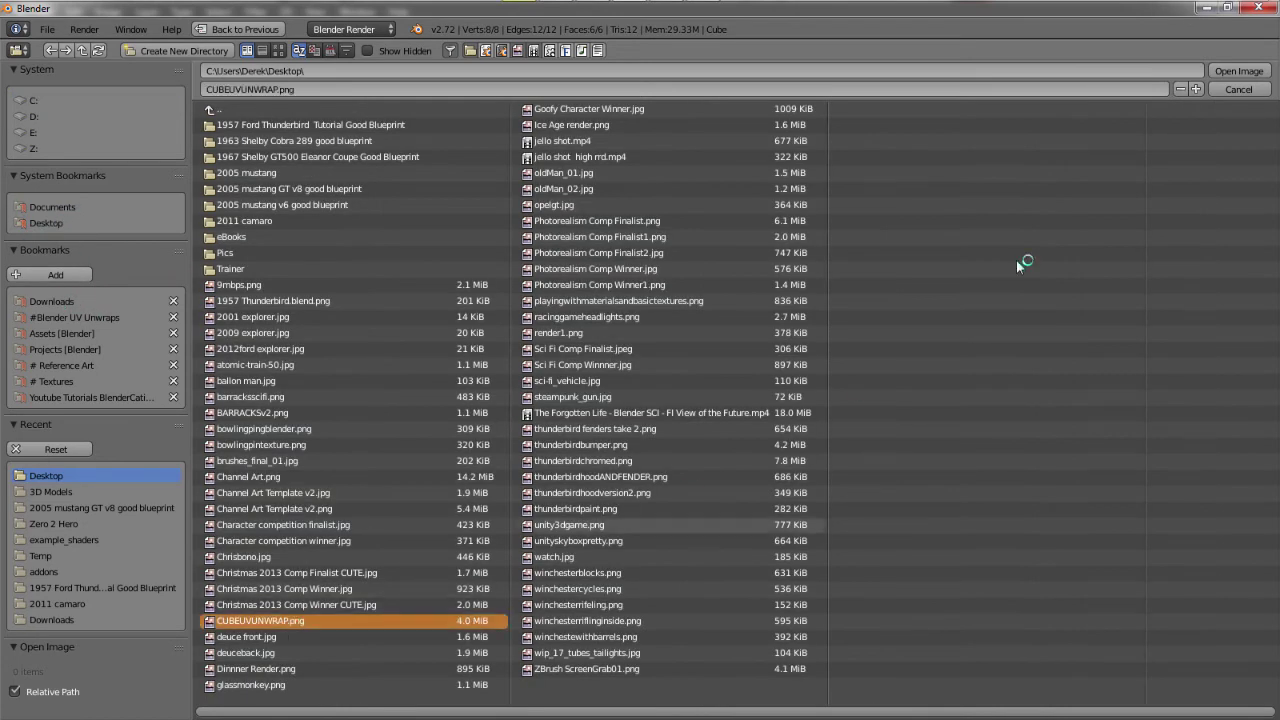
pyautogui.click(1248, 74)
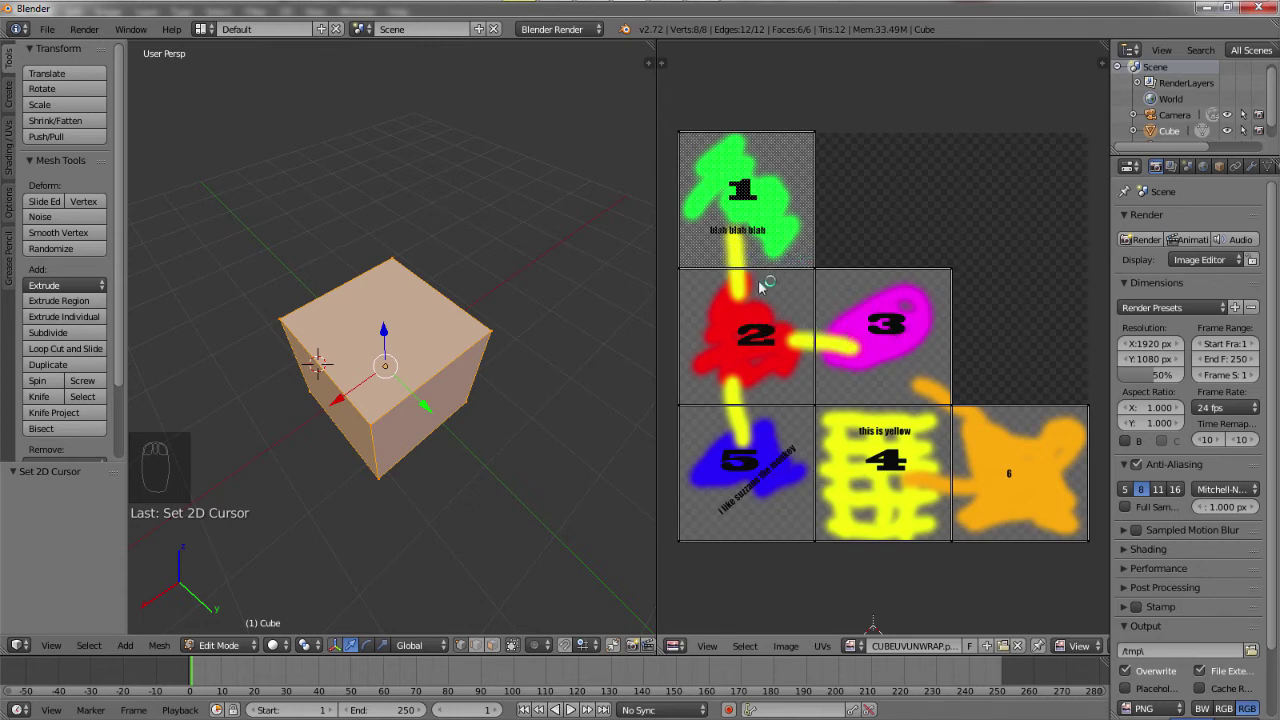
pyautogui.moveTo(468, 491); pyautogui.dragTo(475, 428, button='middle')
pyautogui.moveTo(432, 380)
pyautogui.keyDown('shift'); pyautogui.mouseDown(button='middle')
pyautogui.moveTo(511, 412)
pyautogui.moveTo(442, 395)
pyautogui.moveTo(436, 356)
pyautogui.mouseUp(button='middle'); pyautogui.keyUp('shift')
pyautogui.scroll(3, 445, 392)
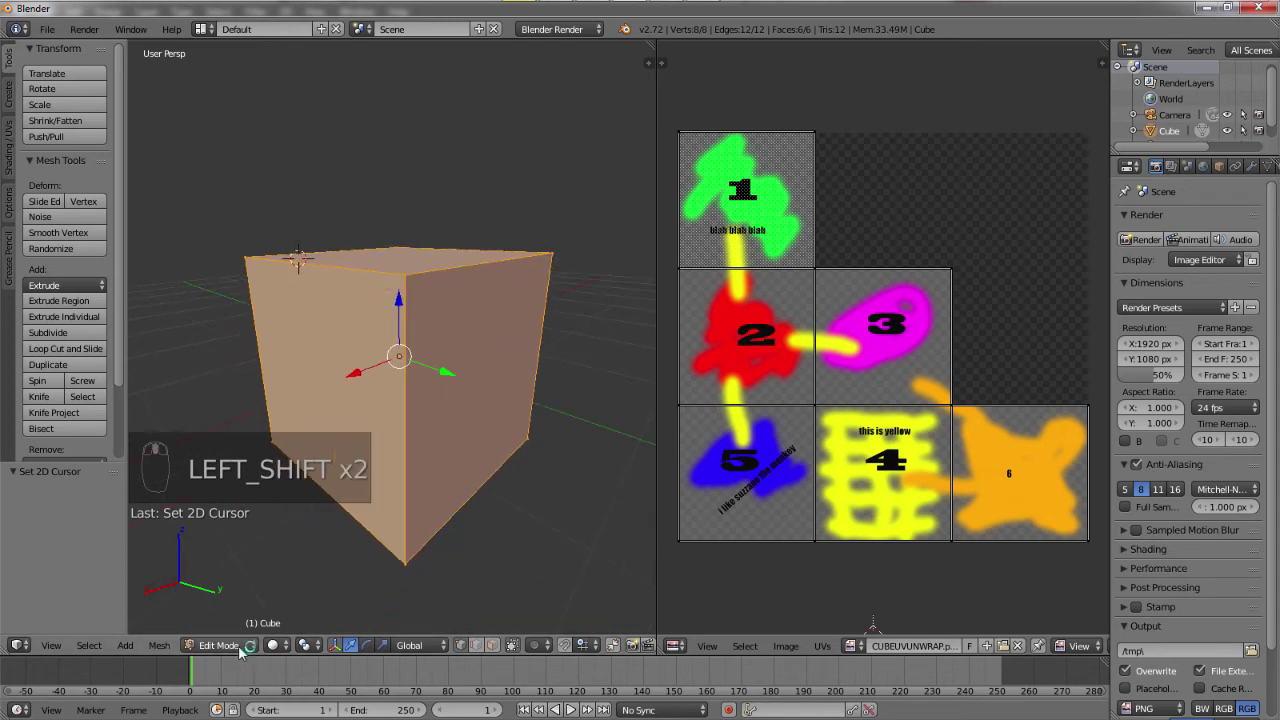
# Return to Object Mode and set viewport shading to Texture to show the painted cube.
pyautogui.click(222, 645)
pyautogui.click(232, 627)
pyautogui.click(300, 645)
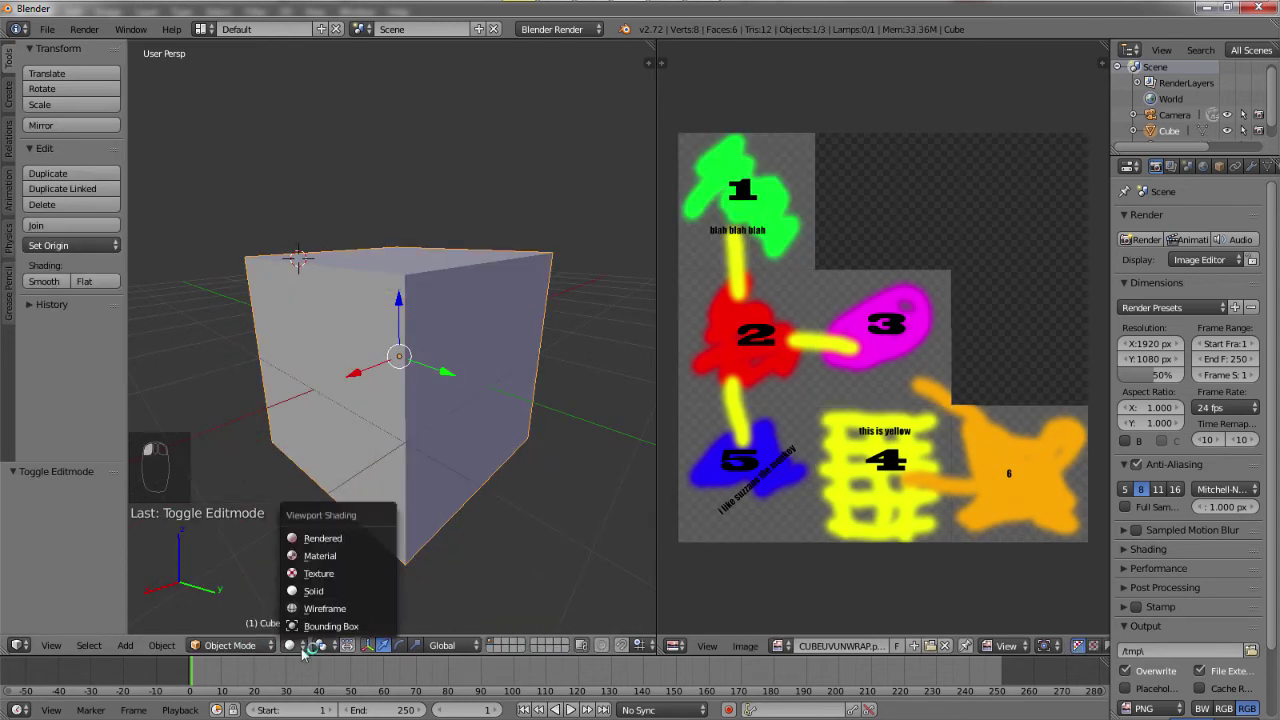
pyautogui.click(335, 574)
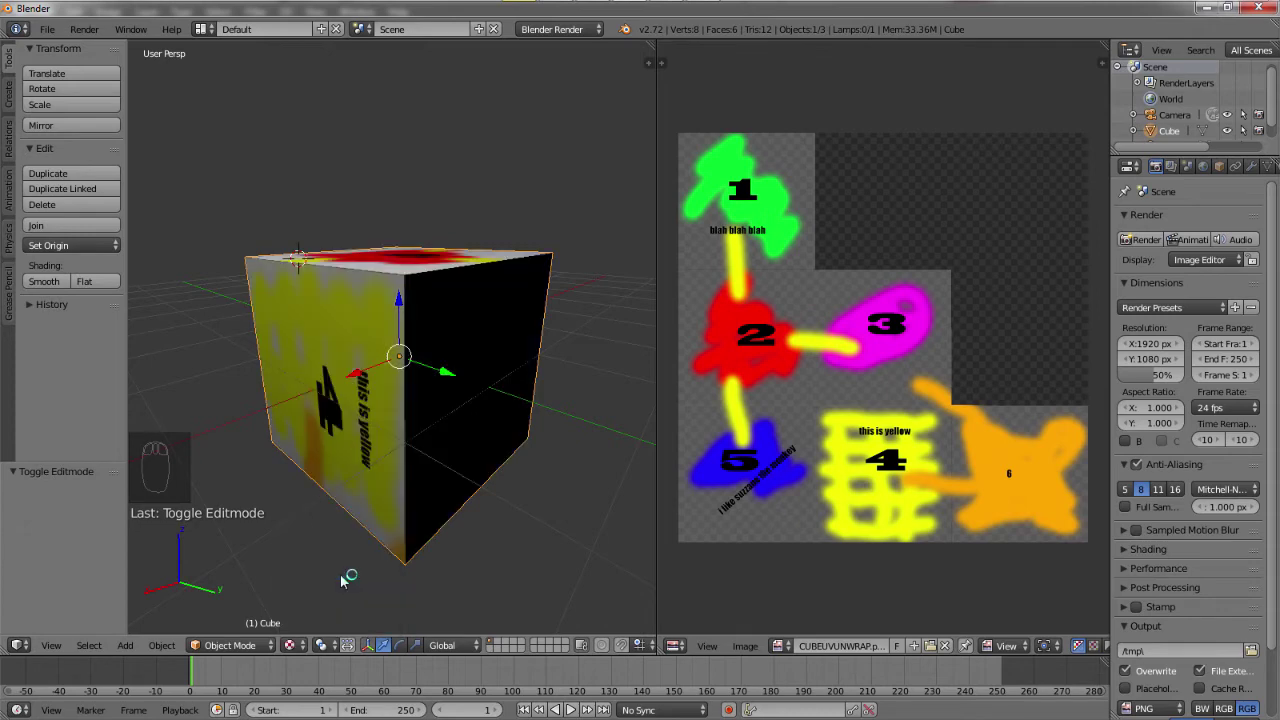
pyautogui.moveTo(353, 263); pyautogui.dragTo(487, 257, button='middle')
pyautogui.scroll(-5, 480, 258)
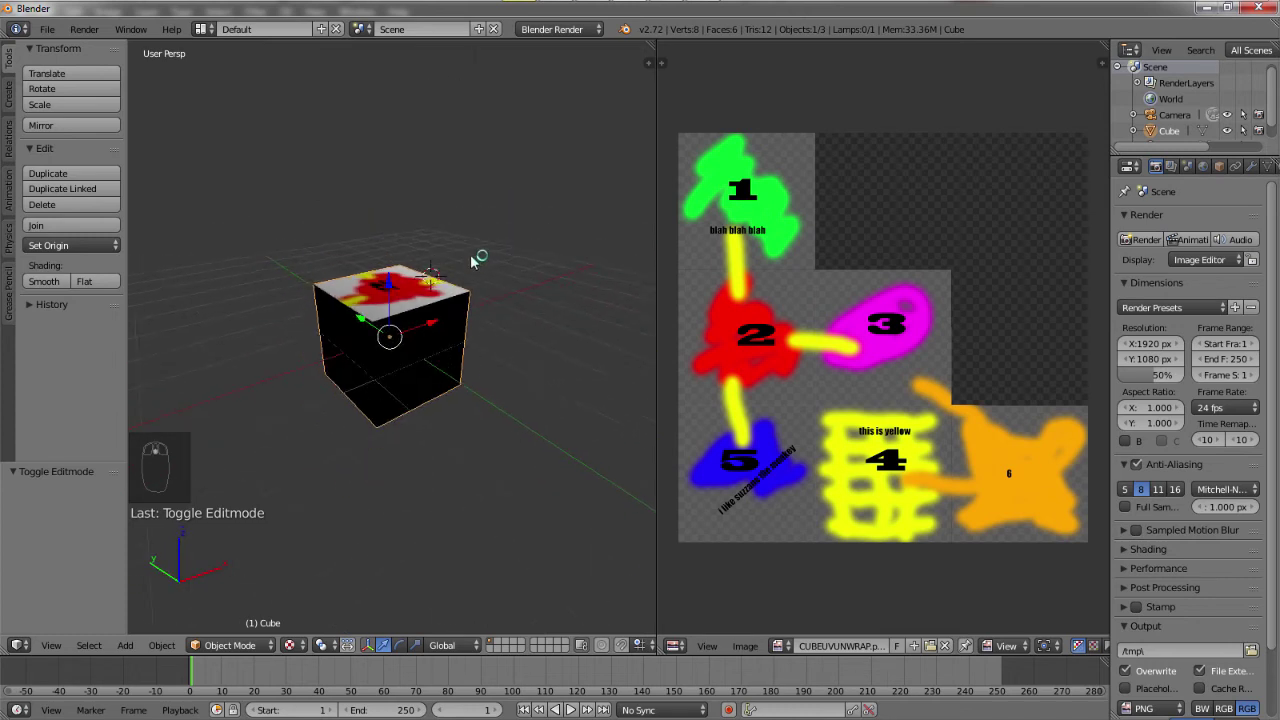
# Duplicate the lamp as Lamp.003 and orbit to inspect faces 2, 3 and 5.
pyautogui.rightClick(487, 93)
pyautogui.hotkey('shift', 'd')
pyautogui.scroll(5, 503, 149)
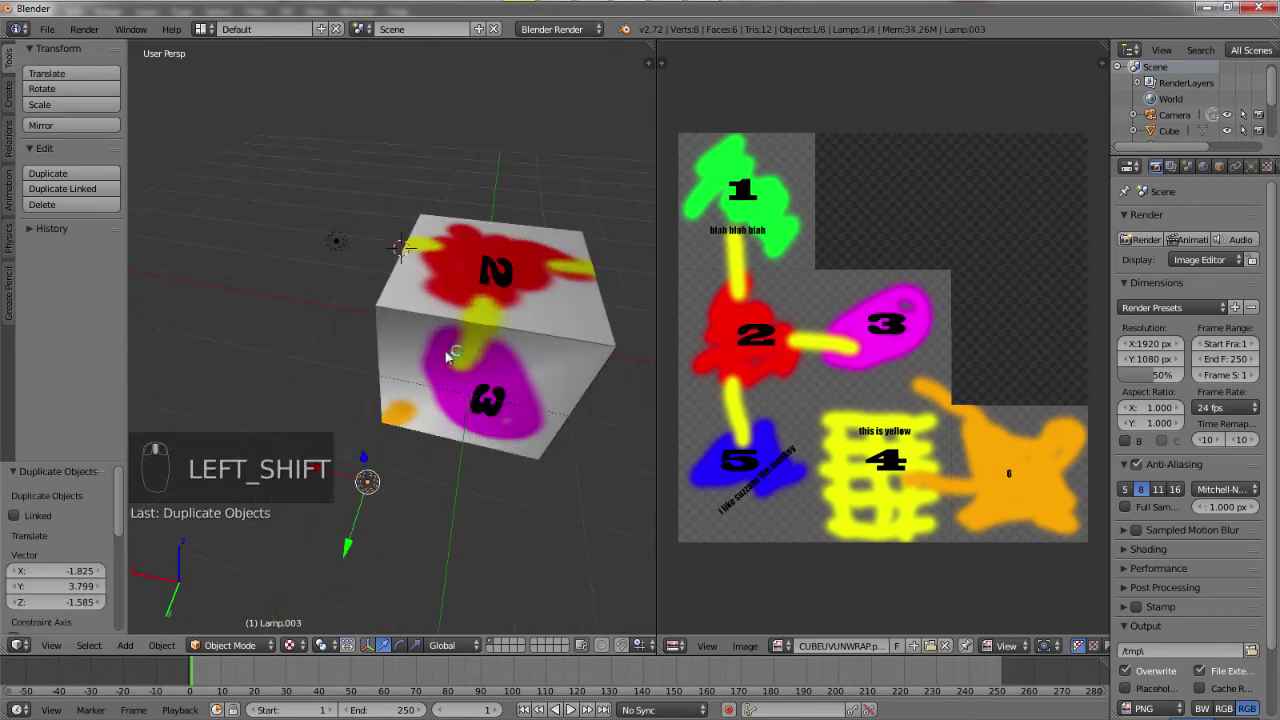
pyautogui.moveTo(447, 357); pyautogui.dragTo(943, 323, button='middle')
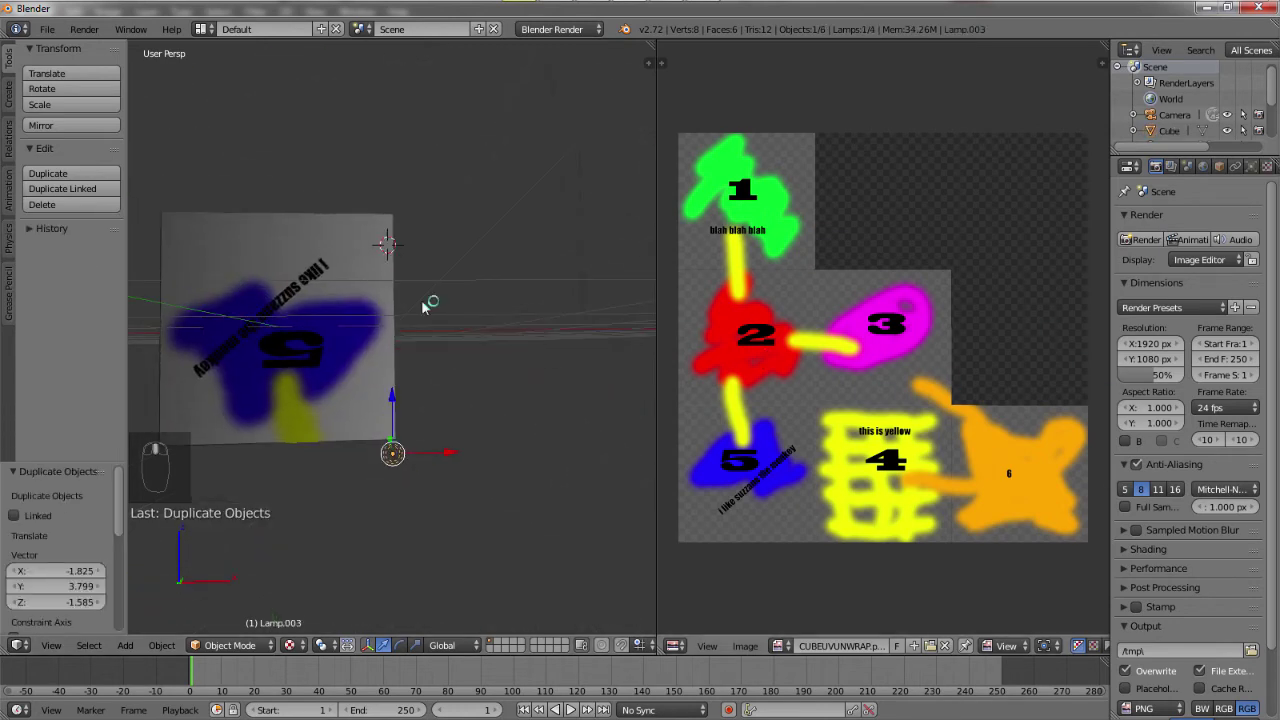
pyautogui.moveTo(329, 349); pyautogui.dragTo(540, 320, button='middle')
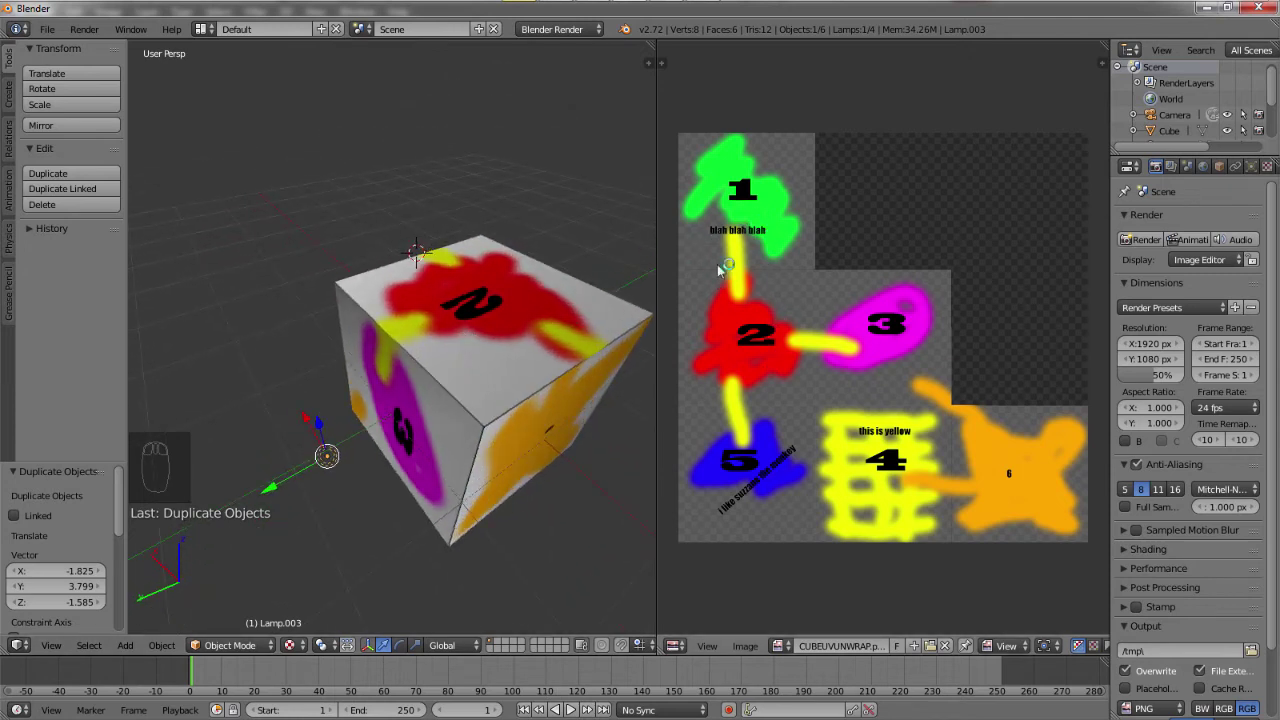
pyautogui.moveTo(365, 366); pyautogui.dragTo(474, 366, button='middle')
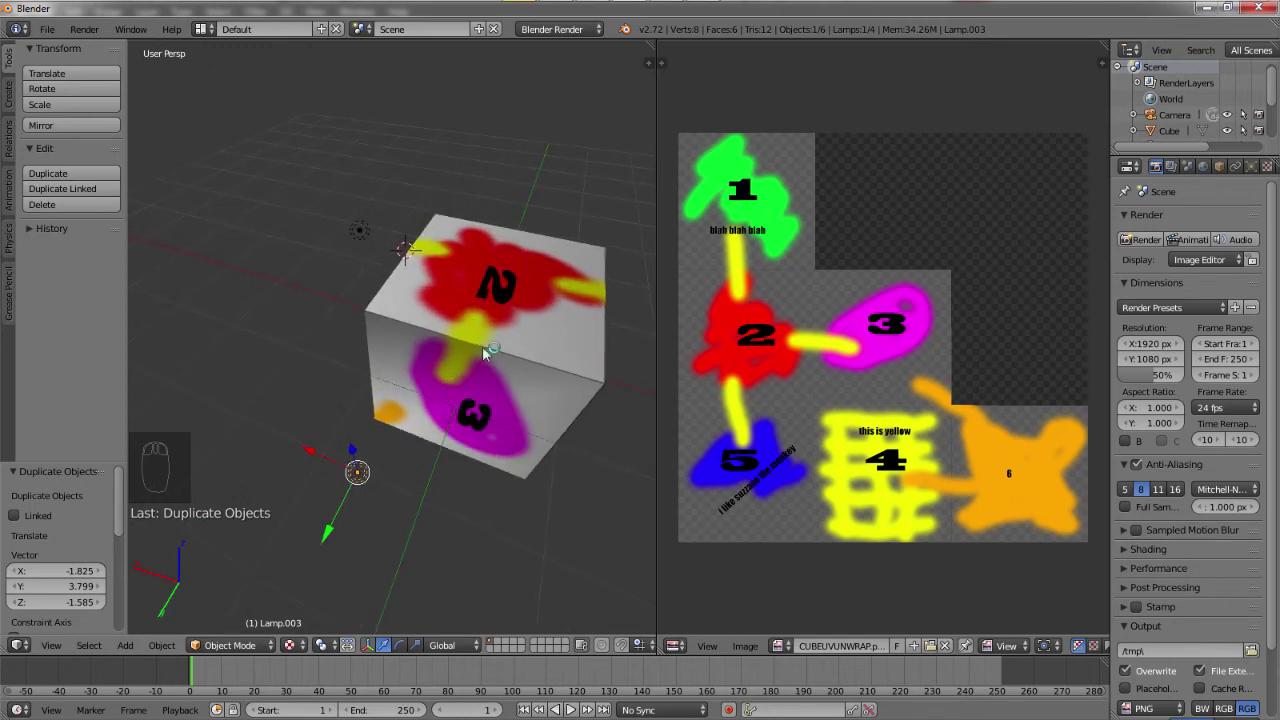
pyautogui.moveTo(462, 492); pyautogui.dragTo(384, 684, button='middle')
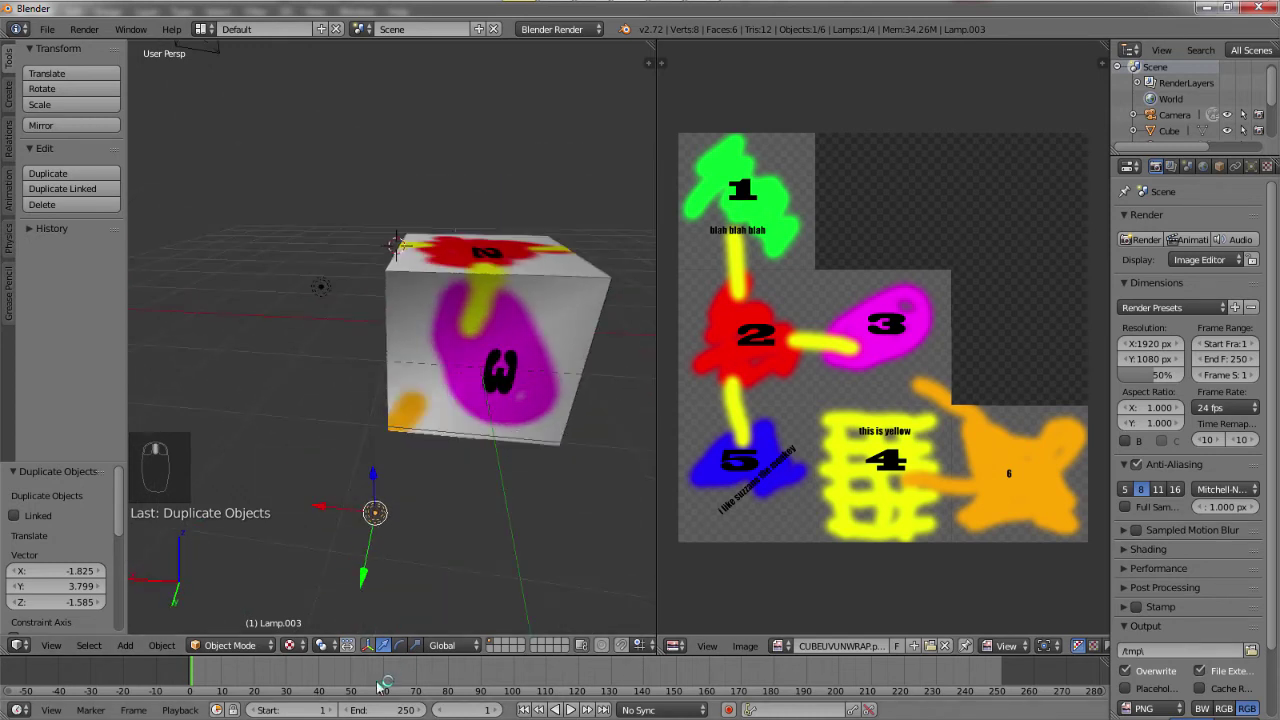
# In Edit Mode, delete only the magenta face numbered 3, then orbit to look inside the cube.
pyautogui.click(262, 643)
pyautogui.click(243, 645)
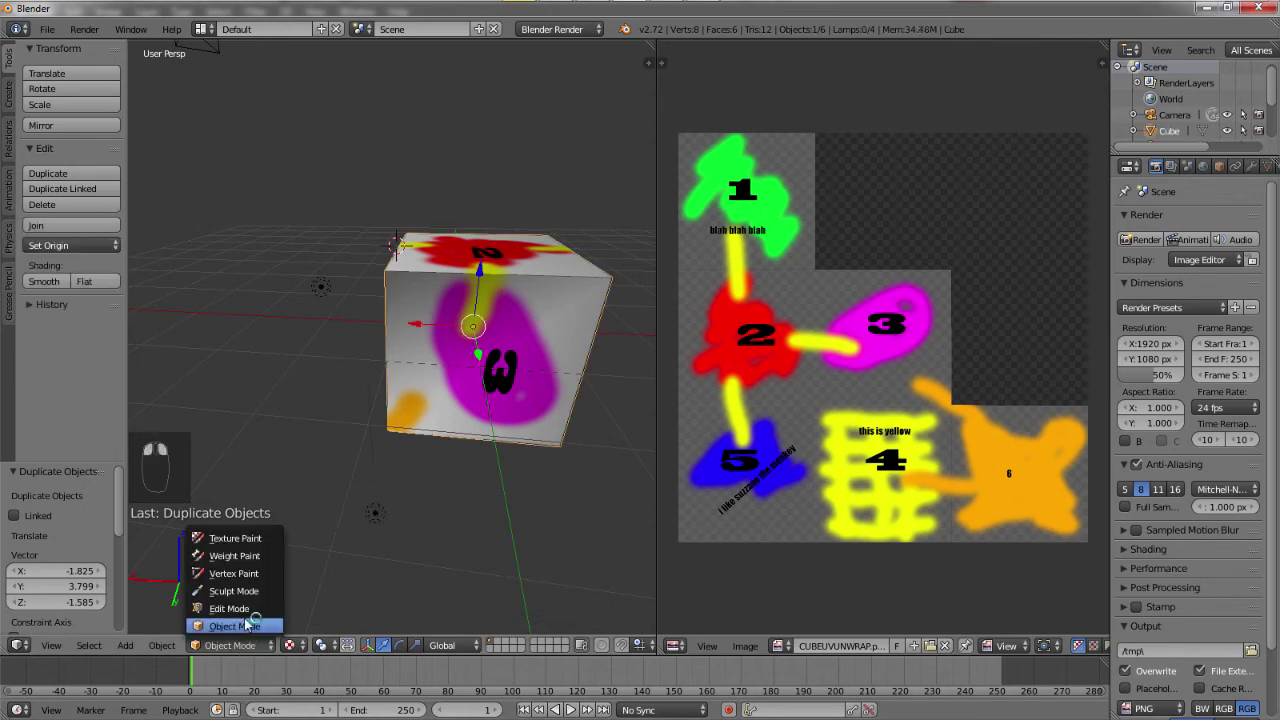
pyautogui.click(250, 608)
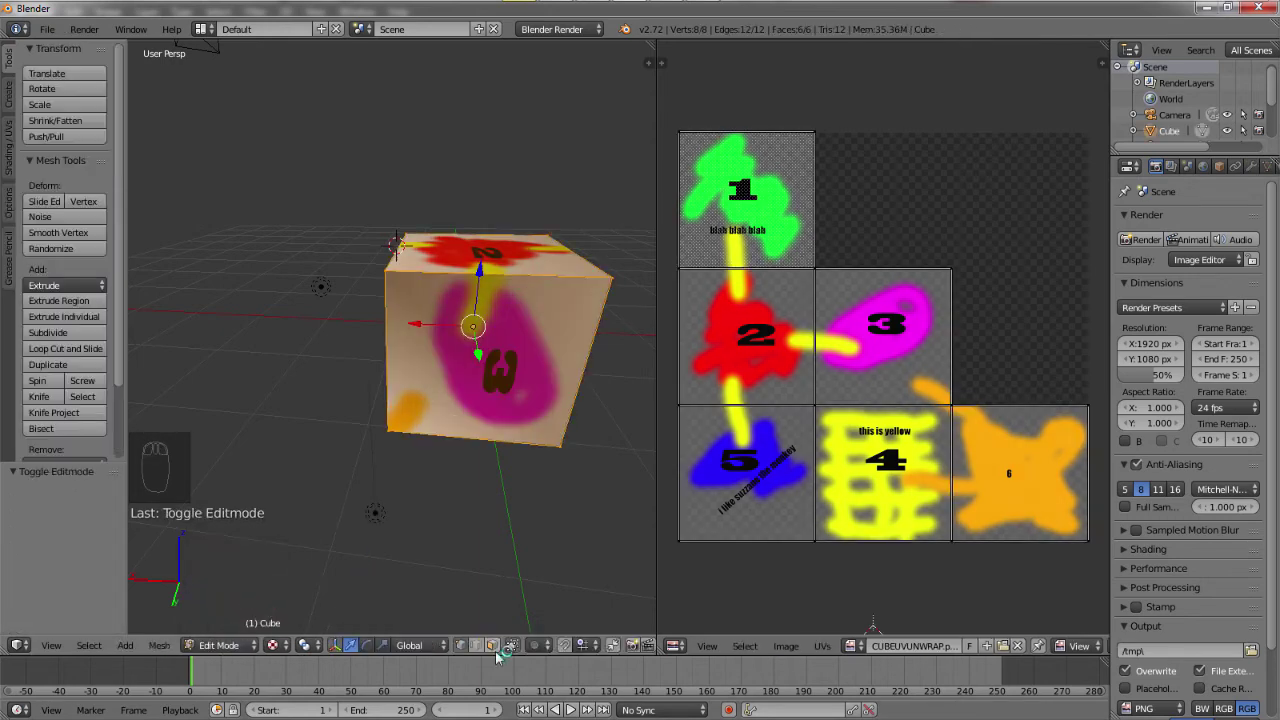
pyautogui.rightClick(466, 355)
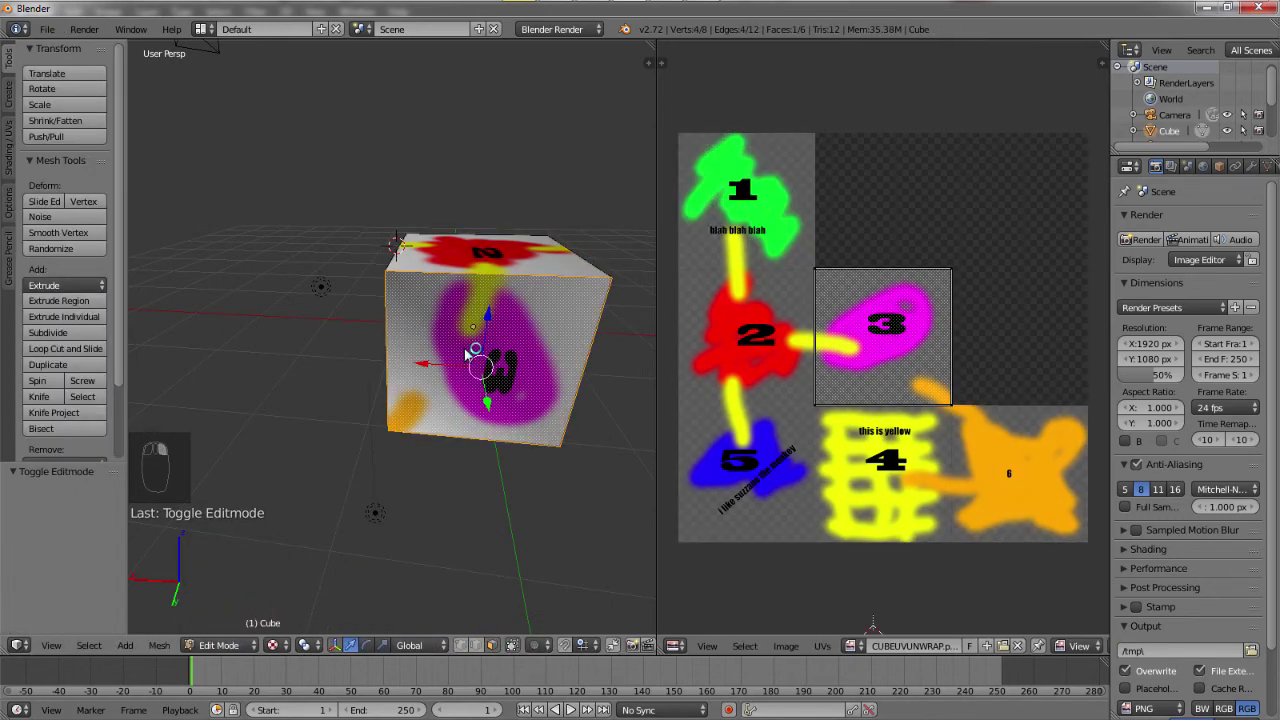
pyautogui.press('x')
pyautogui.click(505, 356)
pyautogui.scroll(5, 423, 380)
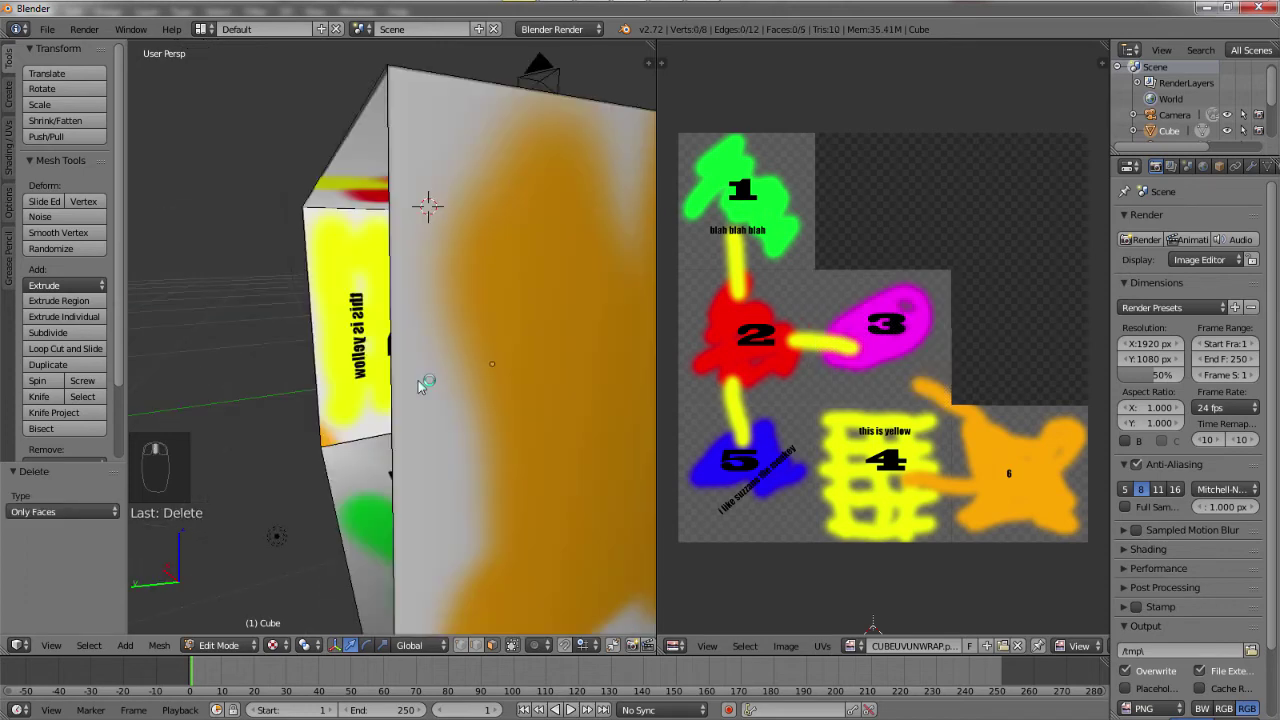
pyautogui.scroll(-5, 380, 391)
pyautogui.moveTo(380, 391); pyautogui.dragTo(388, 432, button='middle')
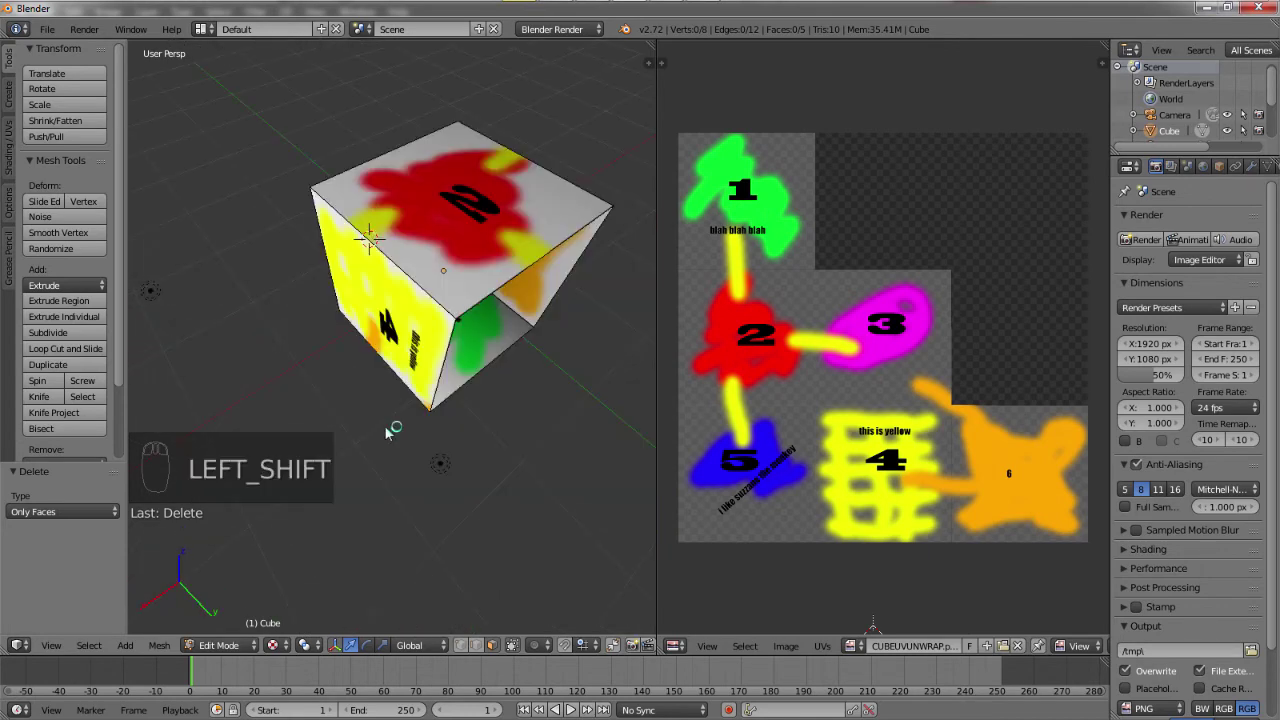
# Undo the deletion to restore face 3, return to Object Mode, and orbit to a near-front view.
pyautogui.hotkey('ctrl', 'z')
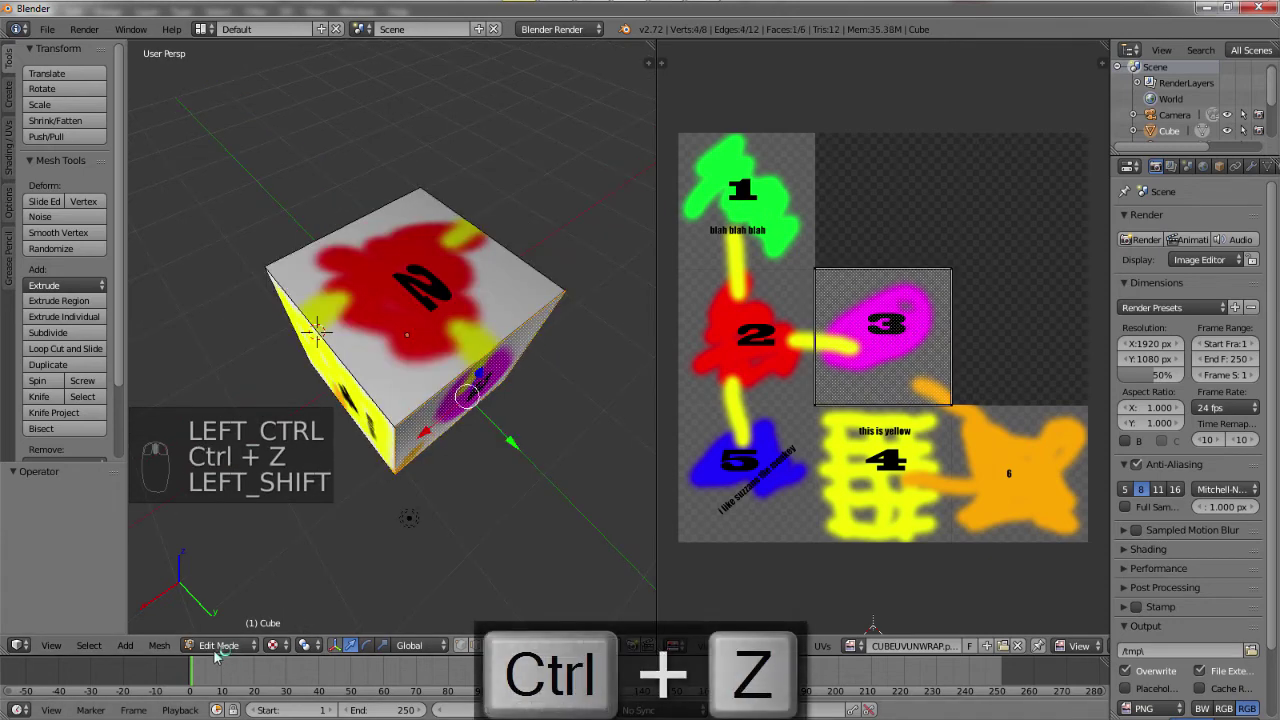
pyautogui.click(215, 645)
pyautogui.click(229, 626)
pyautogui.moveTo(420, 330); pyautogui.dragTo(483, 385, button='middle')
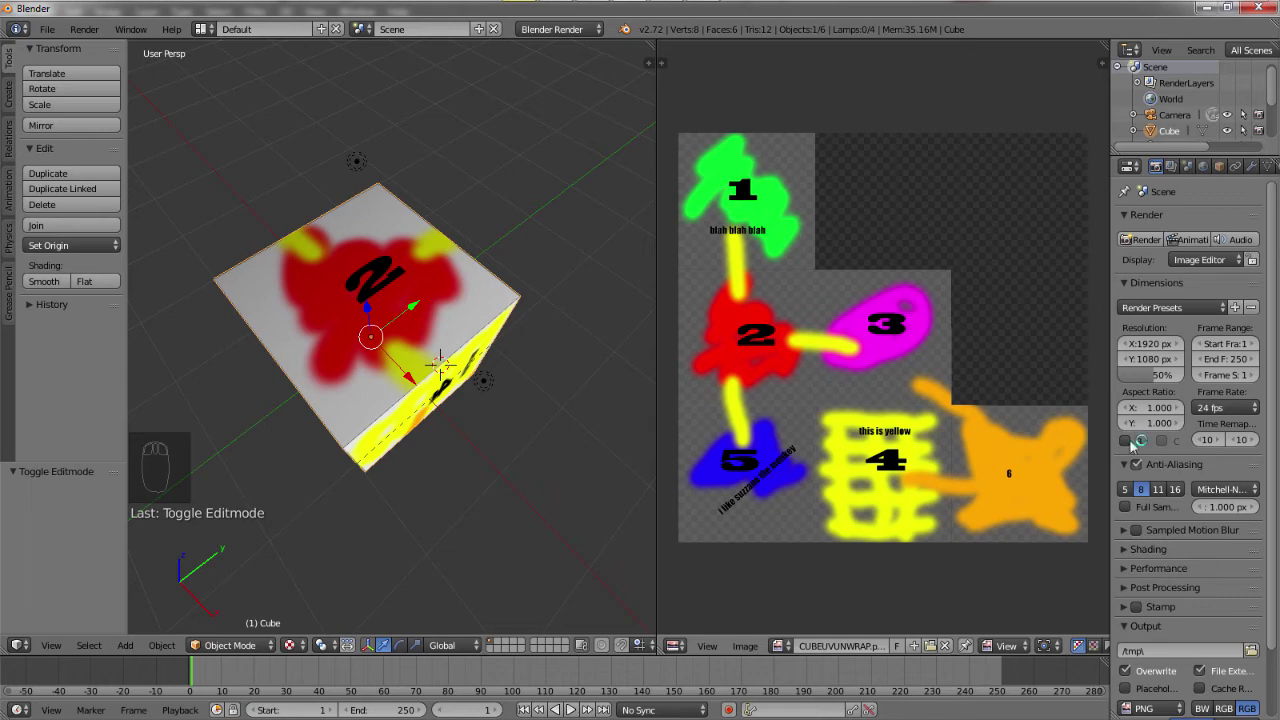
pyautogui.moveTo(545, 393); pyautogui.dragTo(516, 258, button='middle')
# Back in Edit Mode, rotate the yellow face 4 UV island by -90° in the UV editor.
pyautogui.press('Tab')
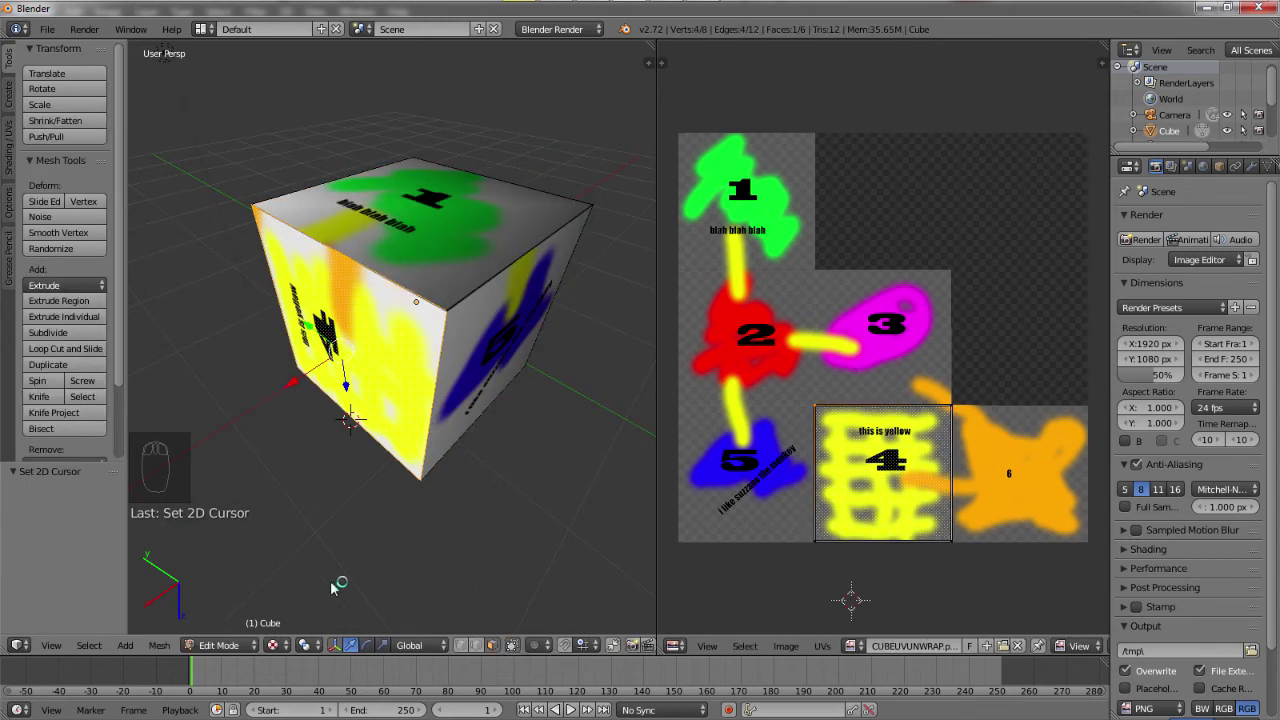
pyautogui.click(245, 643)
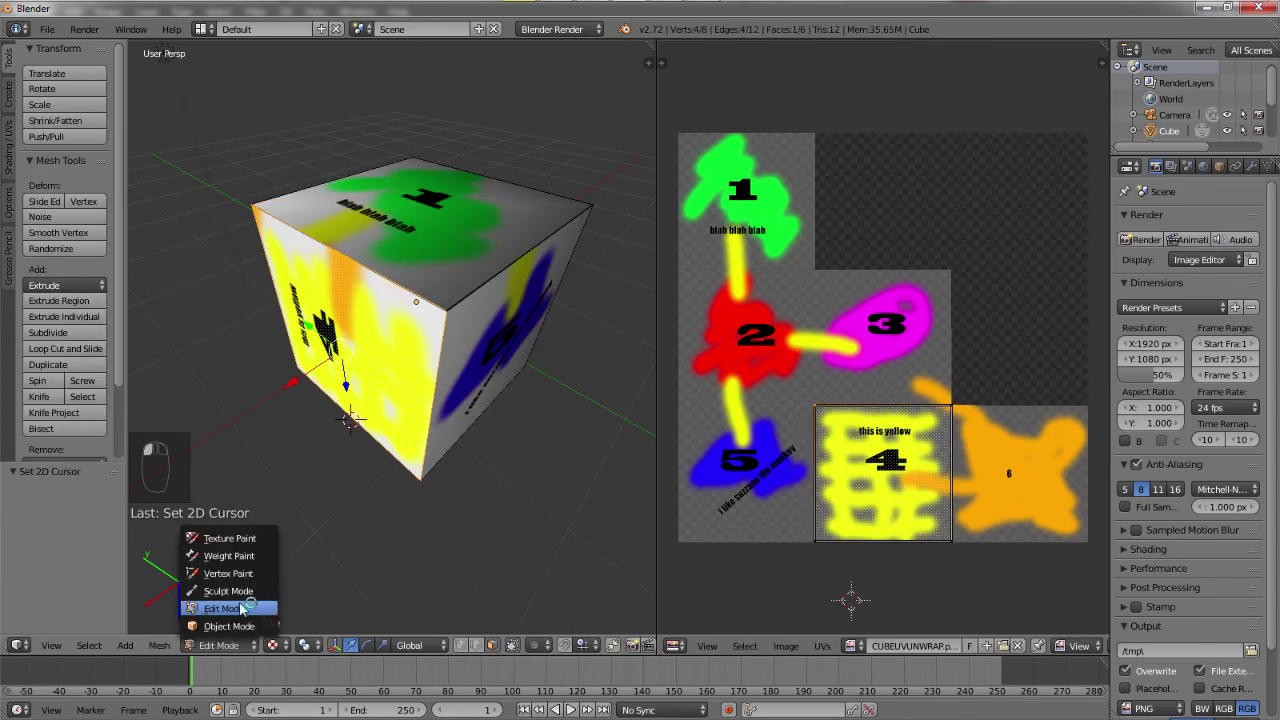
pyautogui.click(258, 608)
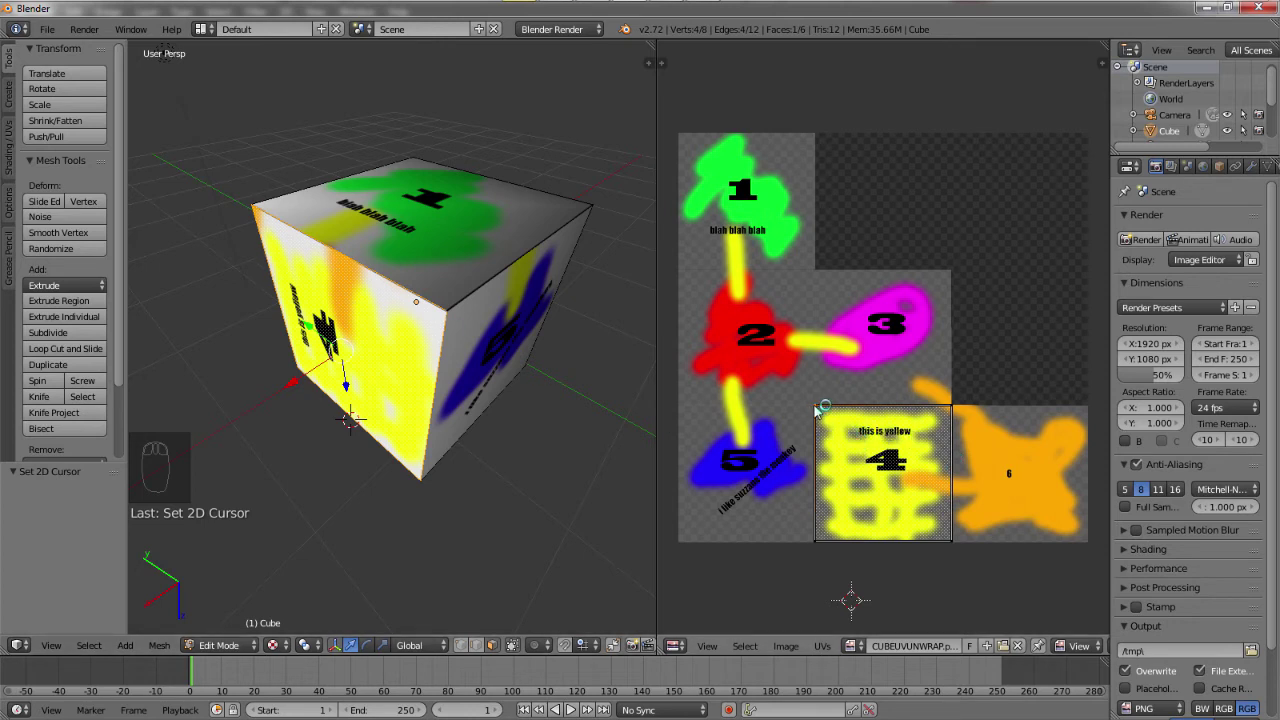
pyautogui.moveTo(816, 408); pyautogui.dragTo(812, 372)
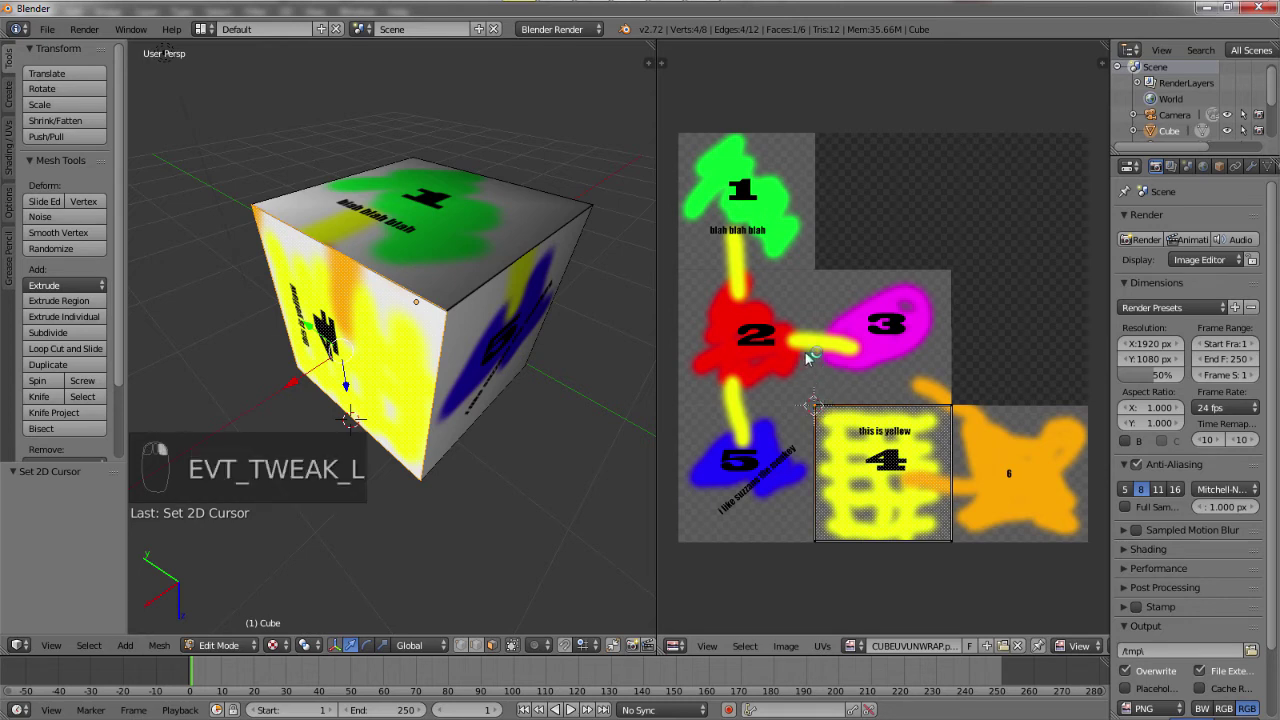
pyautogui.moveTo(820, 410)
pyautogui.mouseDown(button='right')
pyautogui.moveTo(805, 335)
pyautogui.moveTo(845, 268)
pyautogui.moveTo(785, 430)
pyautogui.moveTo(689, 491)
pyautogui.moveTo(709, 363)
pyautogui.moveTo(786, 367)
pyautogui.moveTo(813, 404)
pyautogui.mouseUp(button='right')
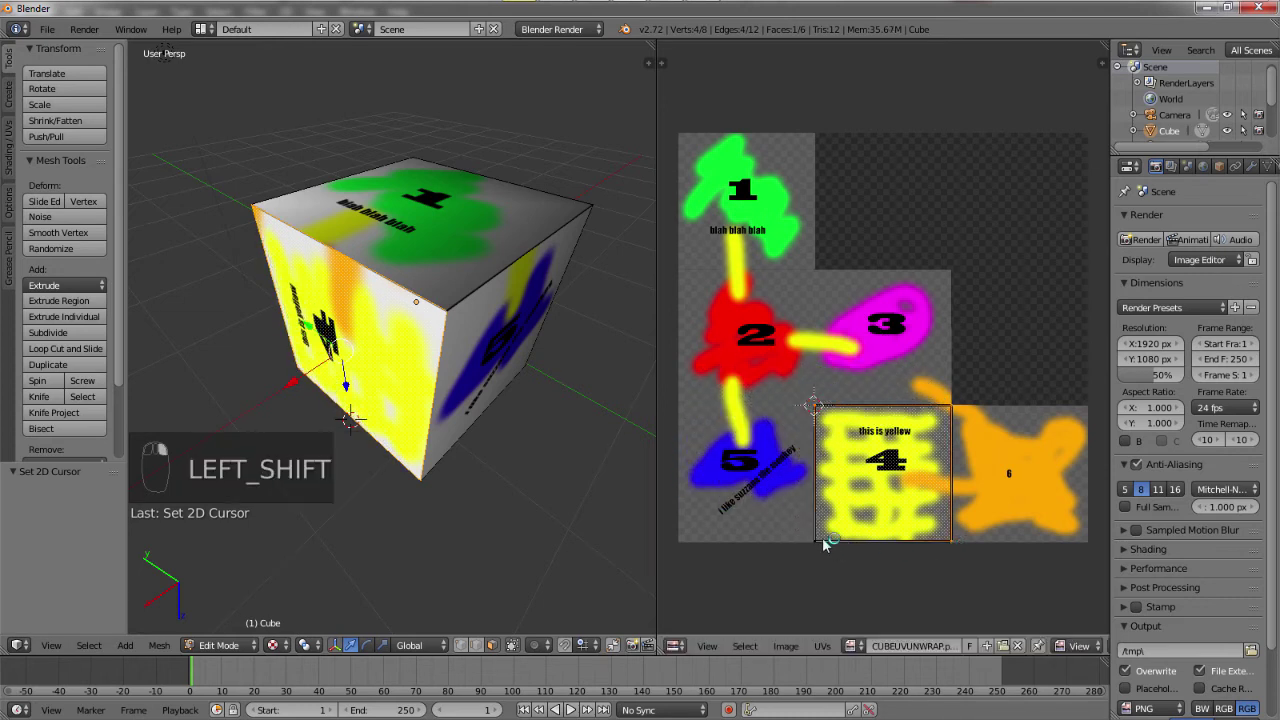
pyautogui.press('r')
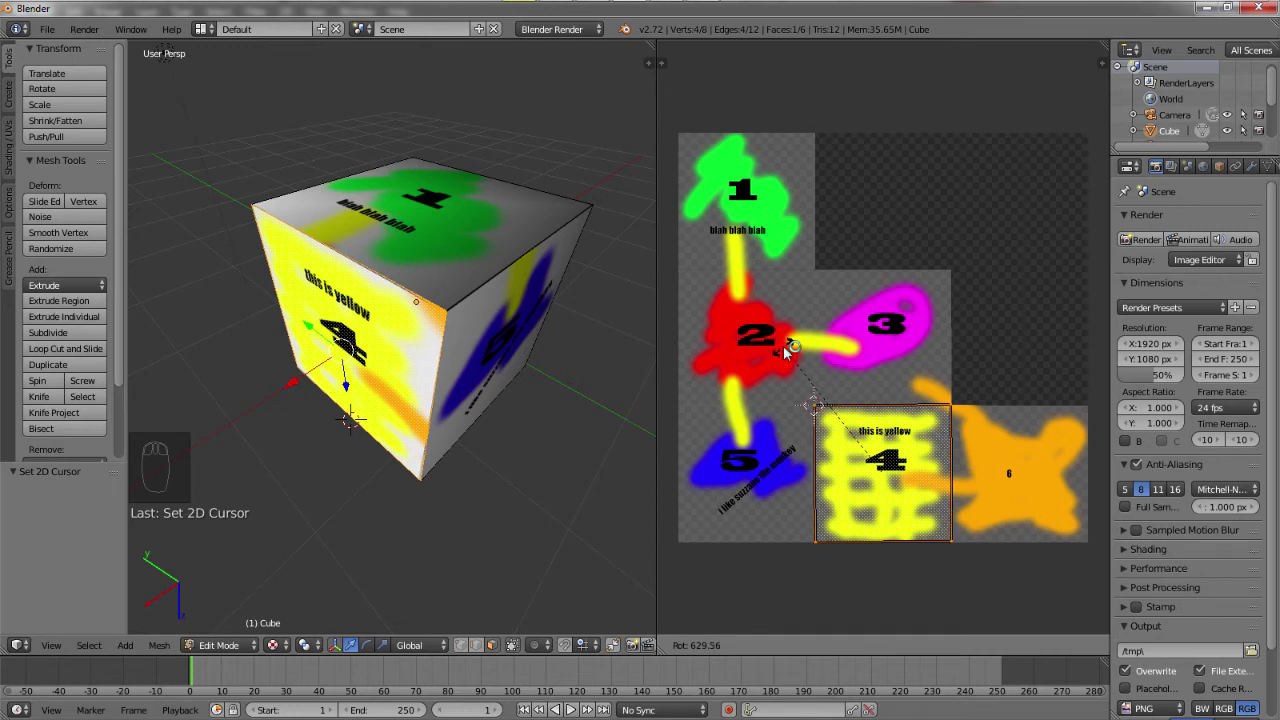
pyautogui.click(705, 210)
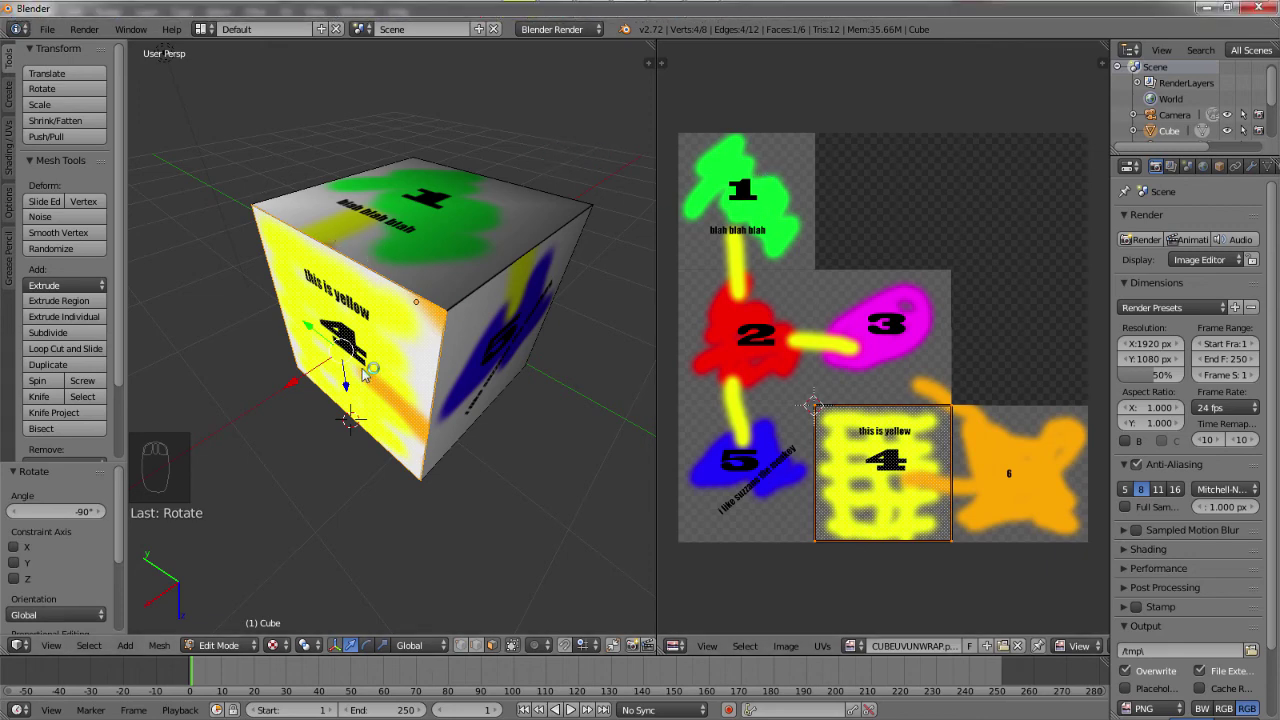
pyautogui.moveTo(477, 404); pyautogui.dragTo(262, 346, button='middle')
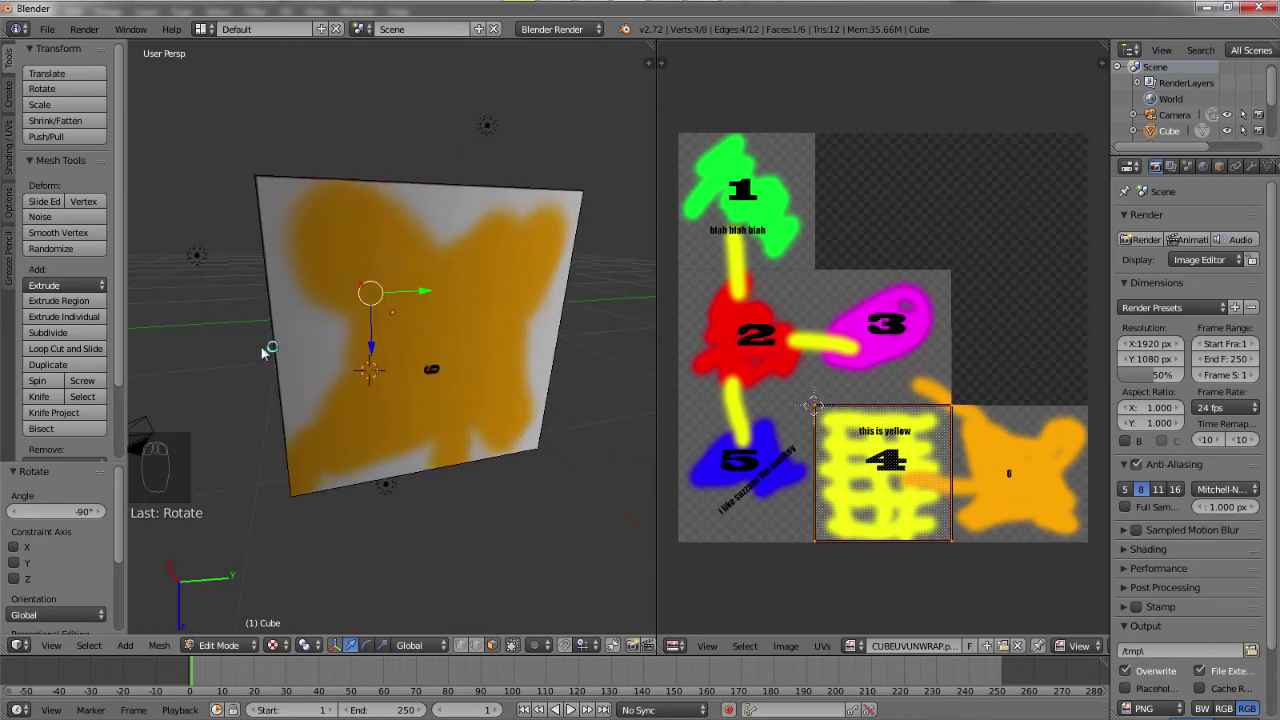
# Select the orange face 6 and rotate its whole UV island by -90°.
pyautogui.rightClick(440, 356)
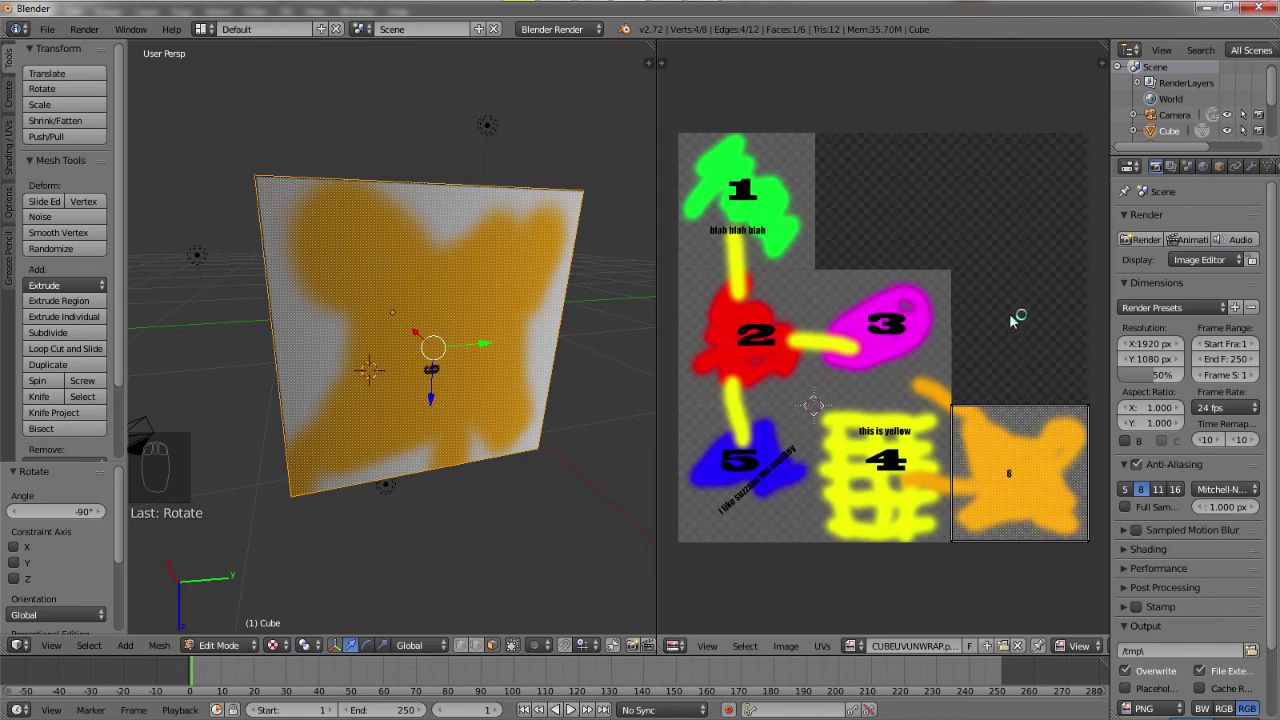
pyautogui.click(1044, 107)
pyautogui.press('a')
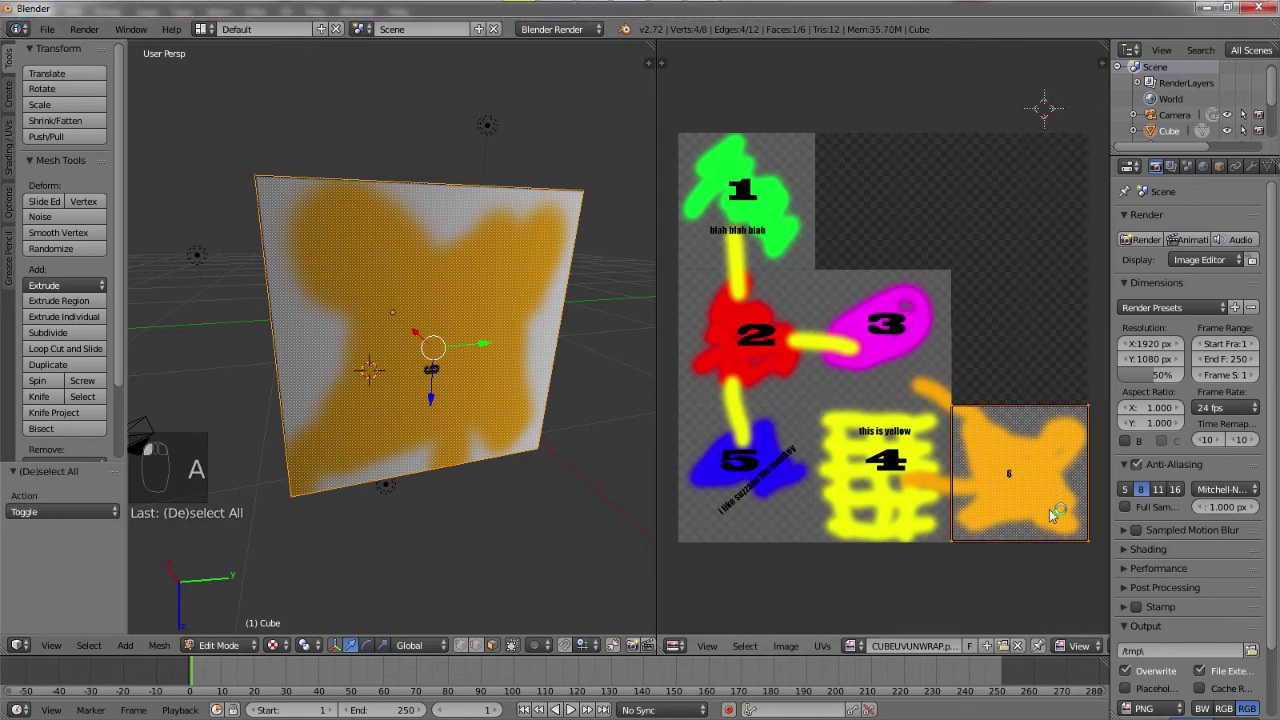
pyautogui.press('r')
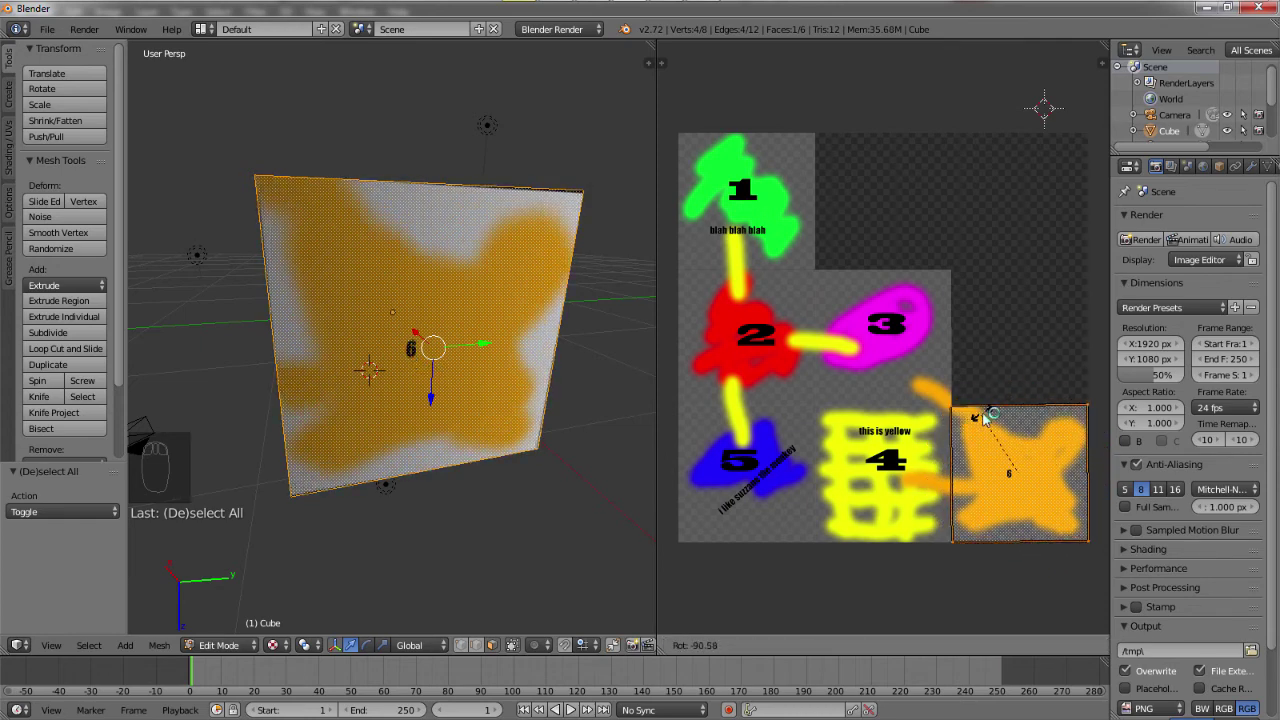
pyautogui.write('-90')
pyautogui.press('Return')
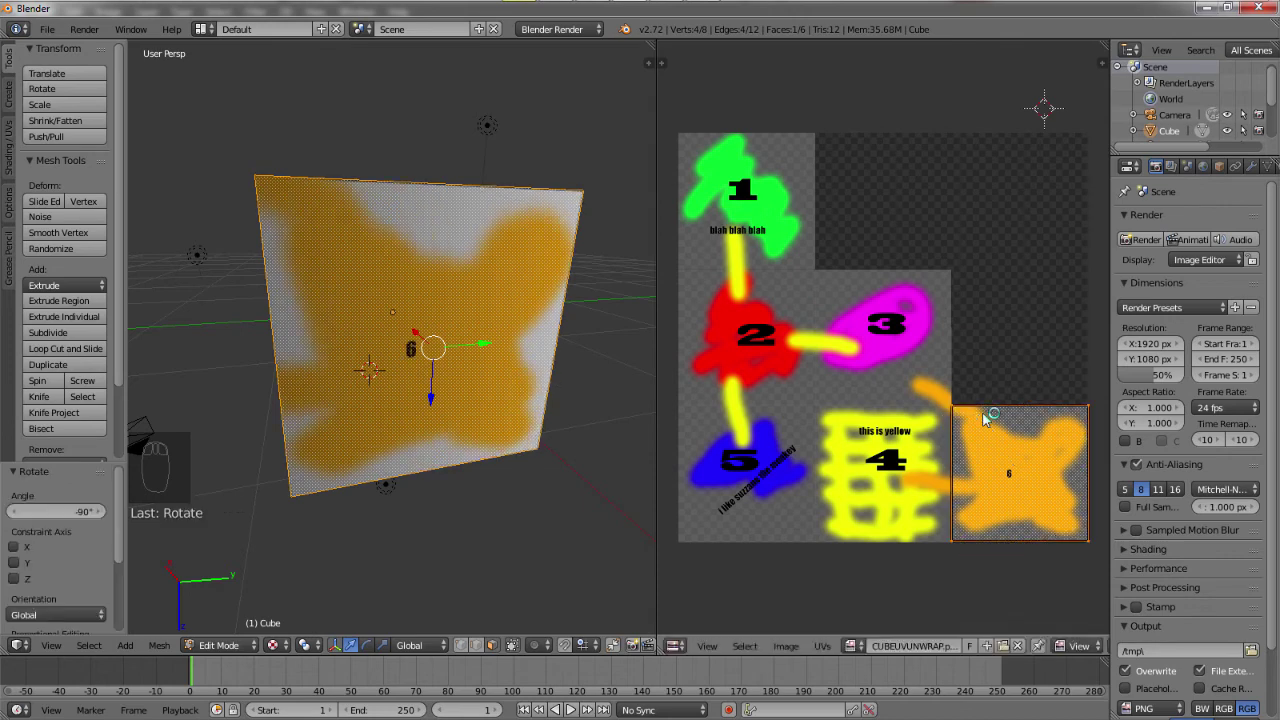
pyautogui.moveTo(320, 380); pyautogui.dragTo(491, 140, button='middle')
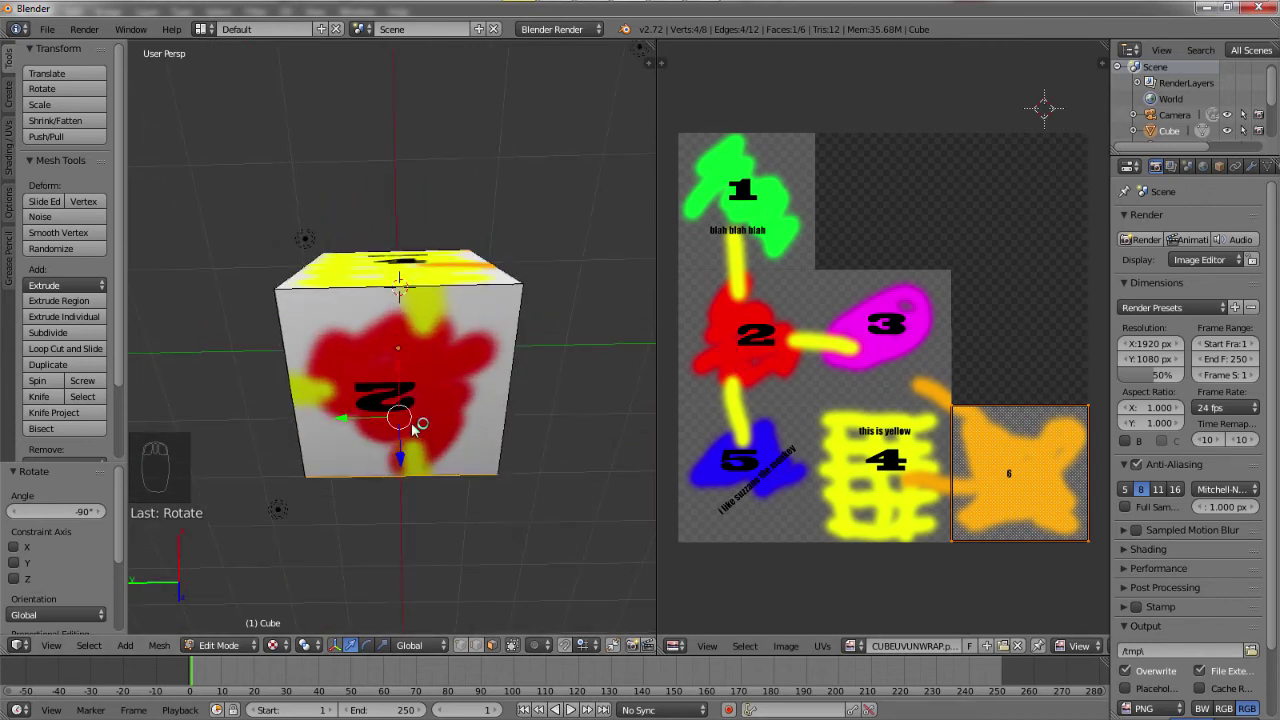
# Select the red face 2 and rotate its UV island by -180°.
pyautogui.rightClick(403, 349)
pyautogui.press('r')
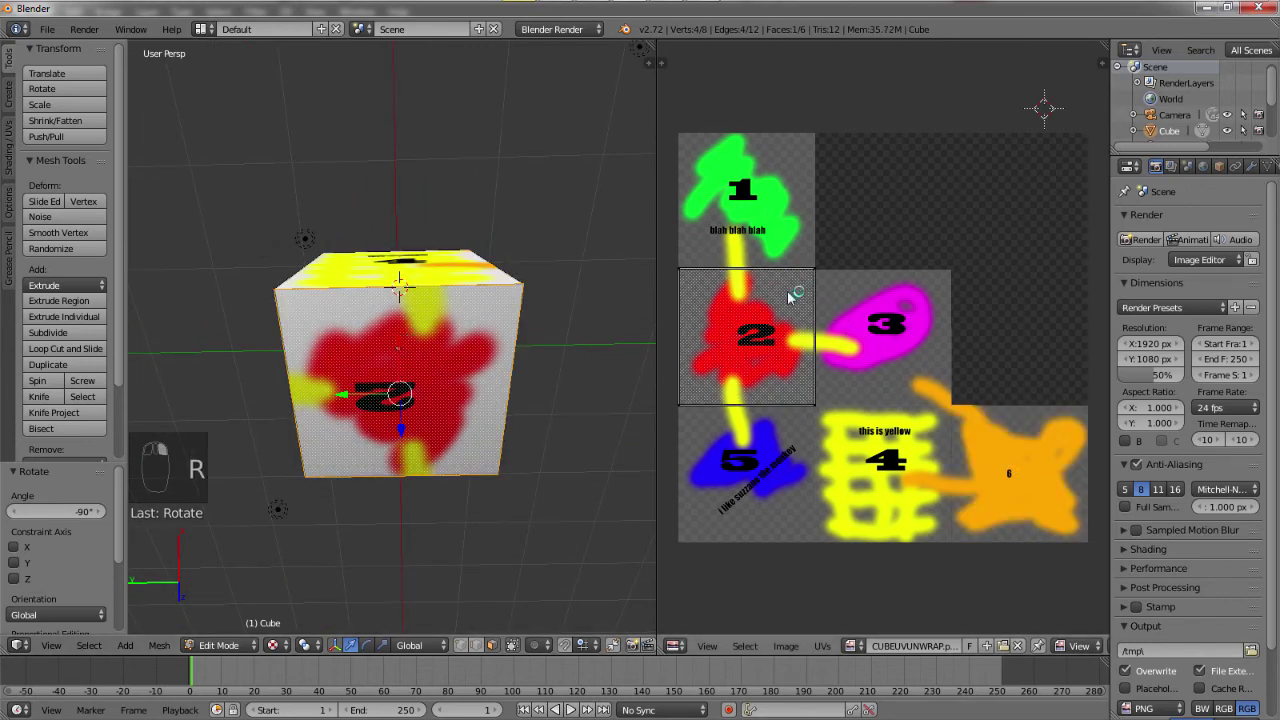
pyautogui.press('r')
pyautogui.click(760, 330)
# Select the magenta face 3 and rotate its whole UV island by -90°.
pyautogui.moveTo(600, 400); pyautogui.dragTo(470, 470, button='middle')
pyautogui.rightClick(365, 330)
pyautogui.click(928, 100)
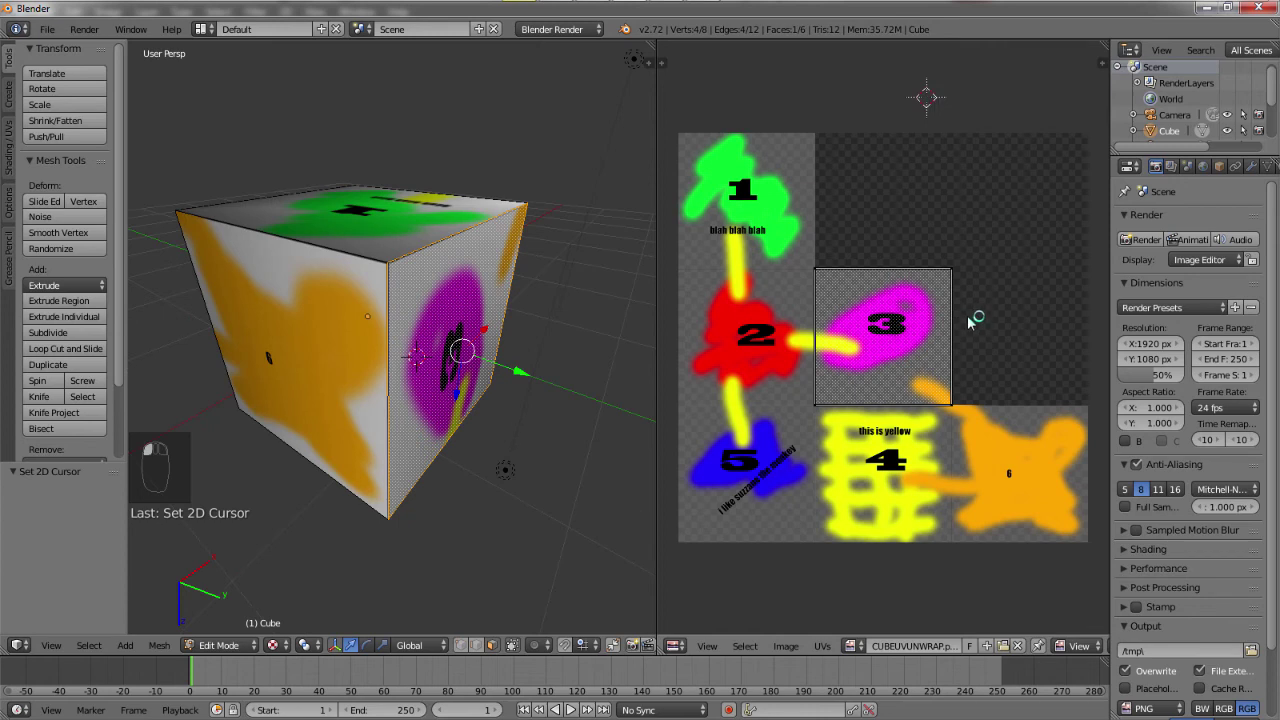
pyautogui.press('a')
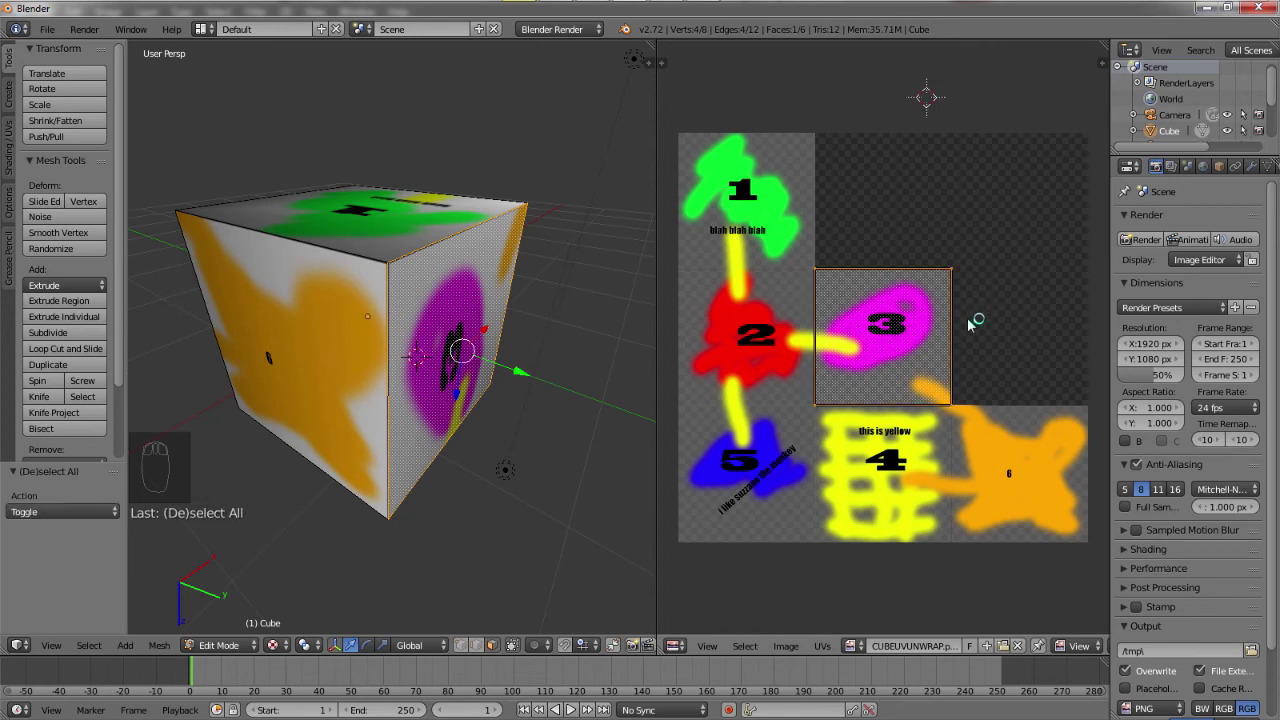
pyautogui.press('r')
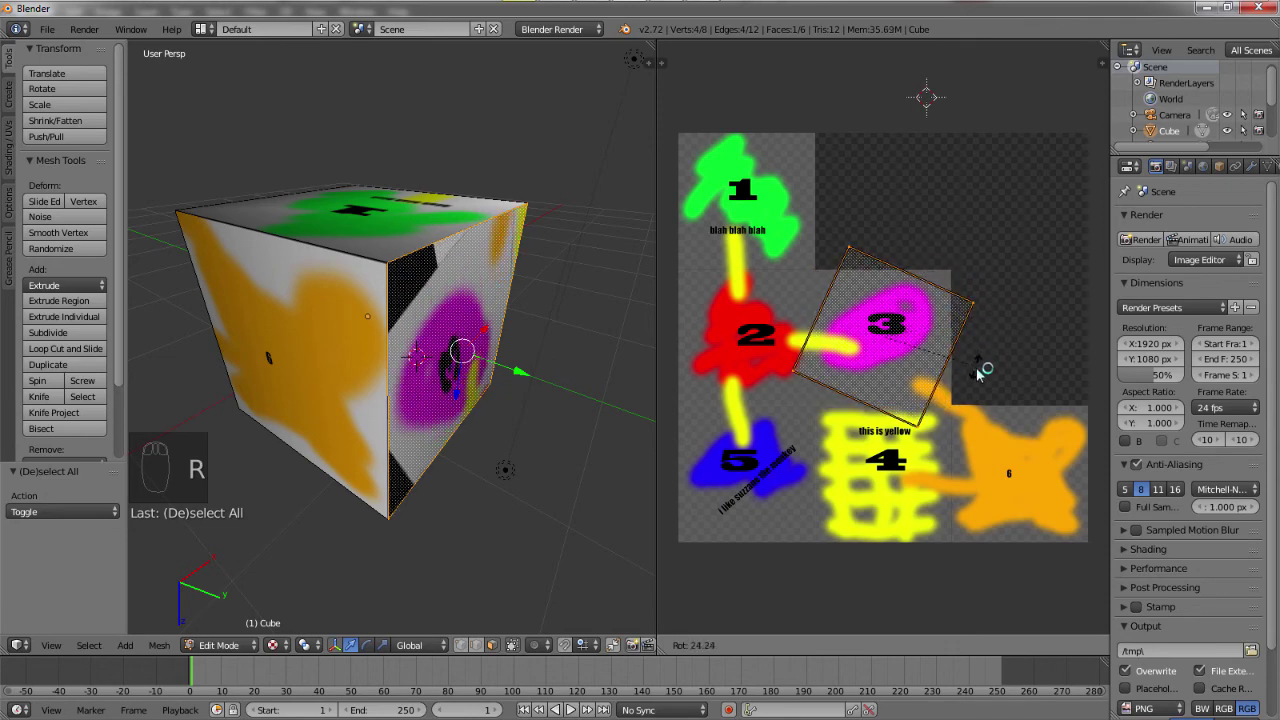
pyautogui.click(978, 362)
pyautogui.scroll(-3, 567, 345)
pyautogui.moveTo(459, 350); pyautogui.dragTo(492, 254, button='middle')
# Orbit and zoom around the cube to check that face 4's caption and other numbers read upright.
pyautogui.scroll(-4, 382, 286)
pyautogui.scroll(2, 309, 287)
pyautogui.scroll(2, 309, 287)
pyautogui.scroll(3, 512, 204)
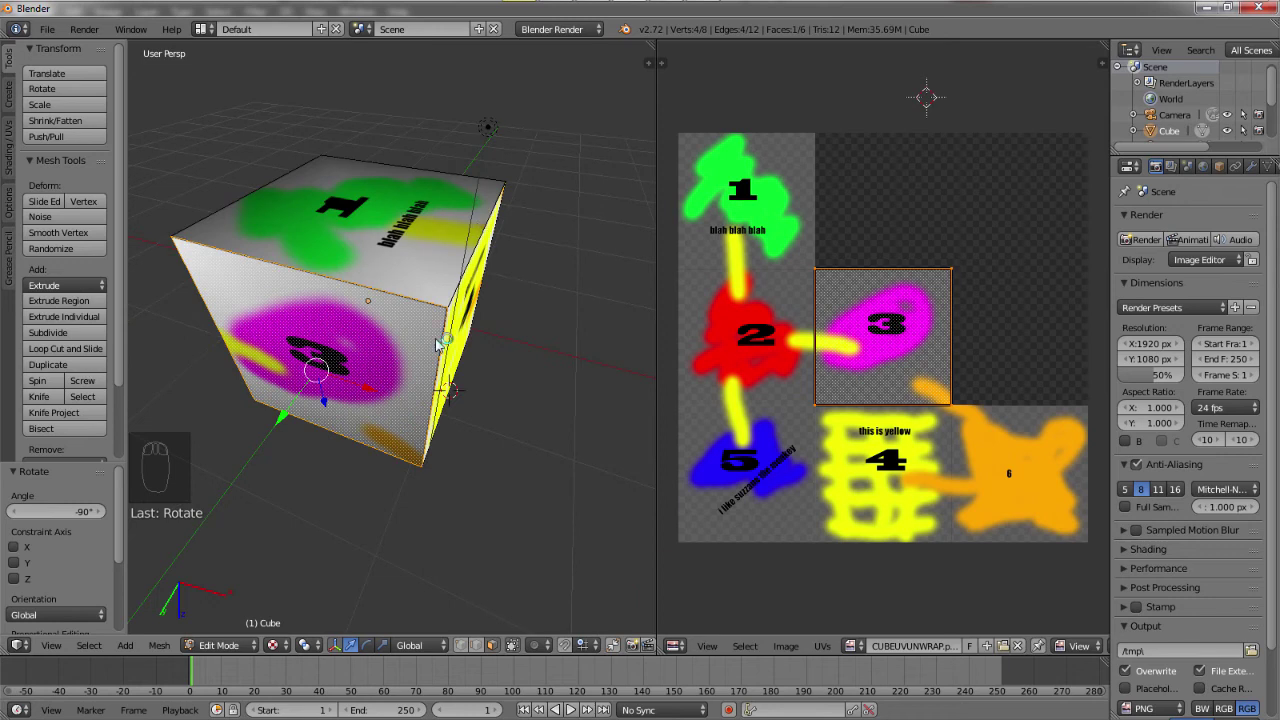
pyautogui.moveTo(542, 370); pyautogui.dragTo(485, 385, button='middle')
pyautogui.scroll(1, 485, 385)
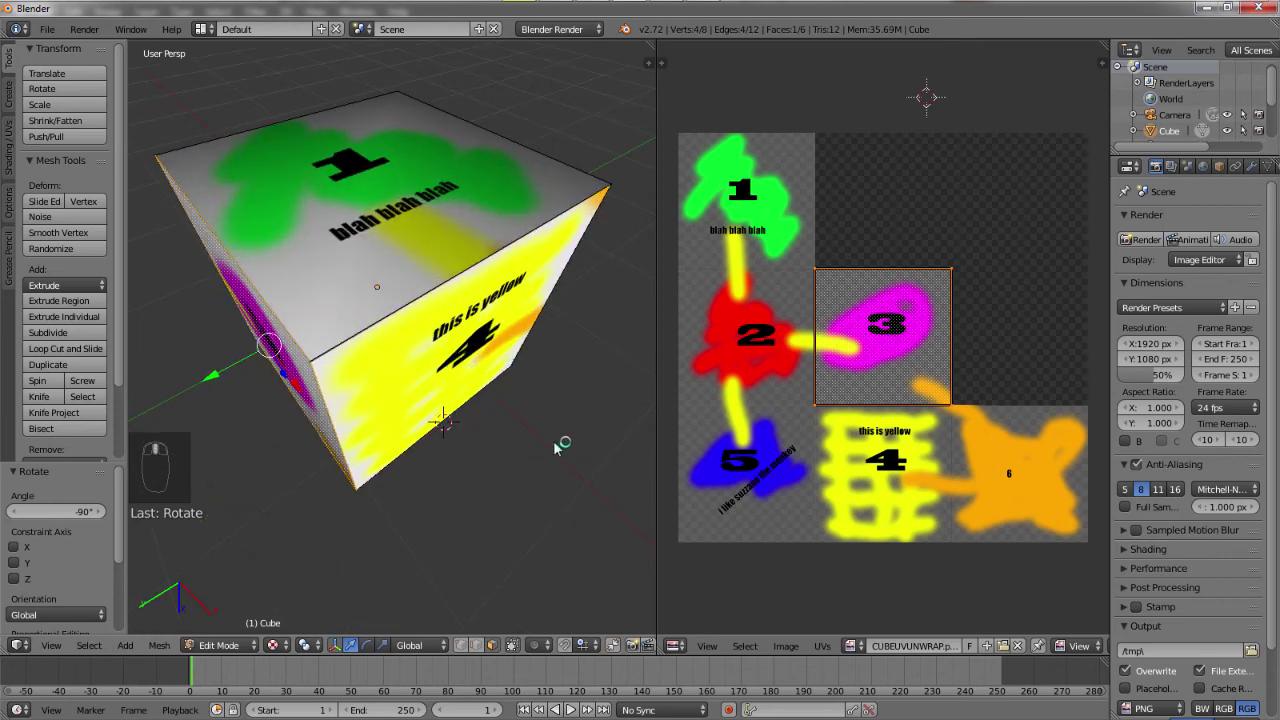
pyautogui.moveTo(558, 445); pyautogui.dragTo(400, 330, button='middle')
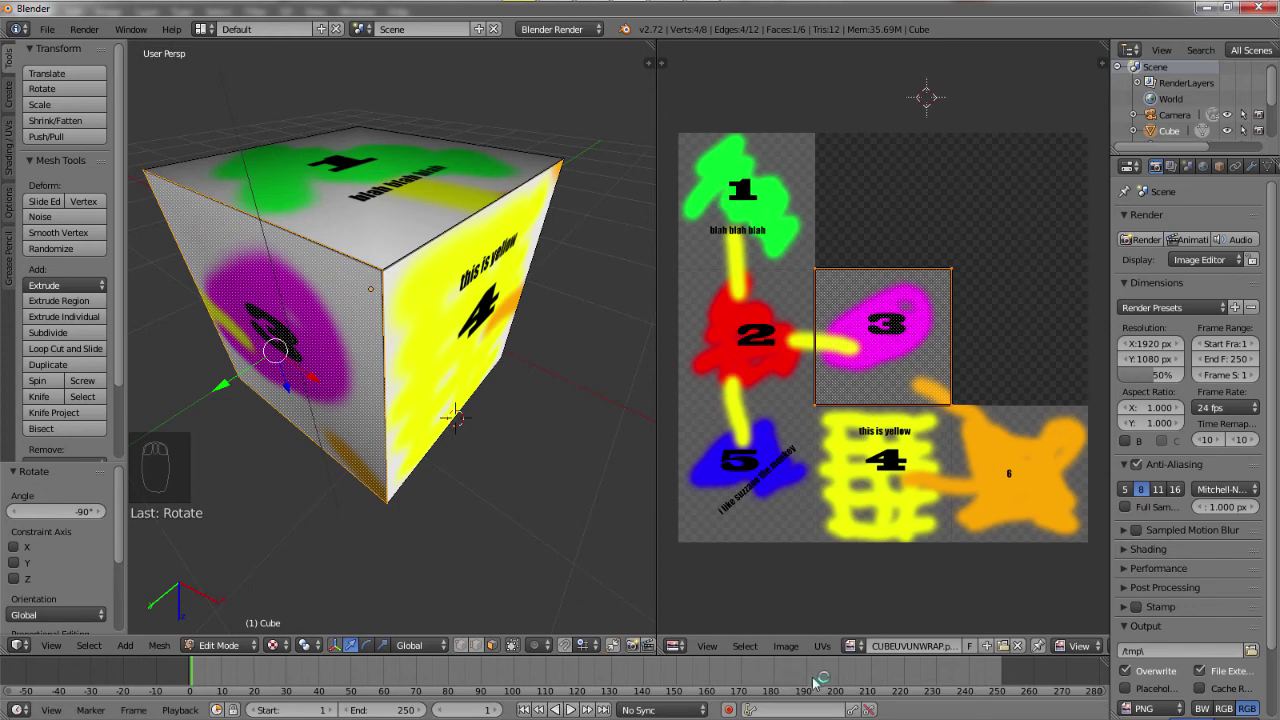
# Start replacing the cube's image and browse to the # Textures bookmarked folder.
pyautogui.click(853, 645)
pyautogui.click(786, 645)
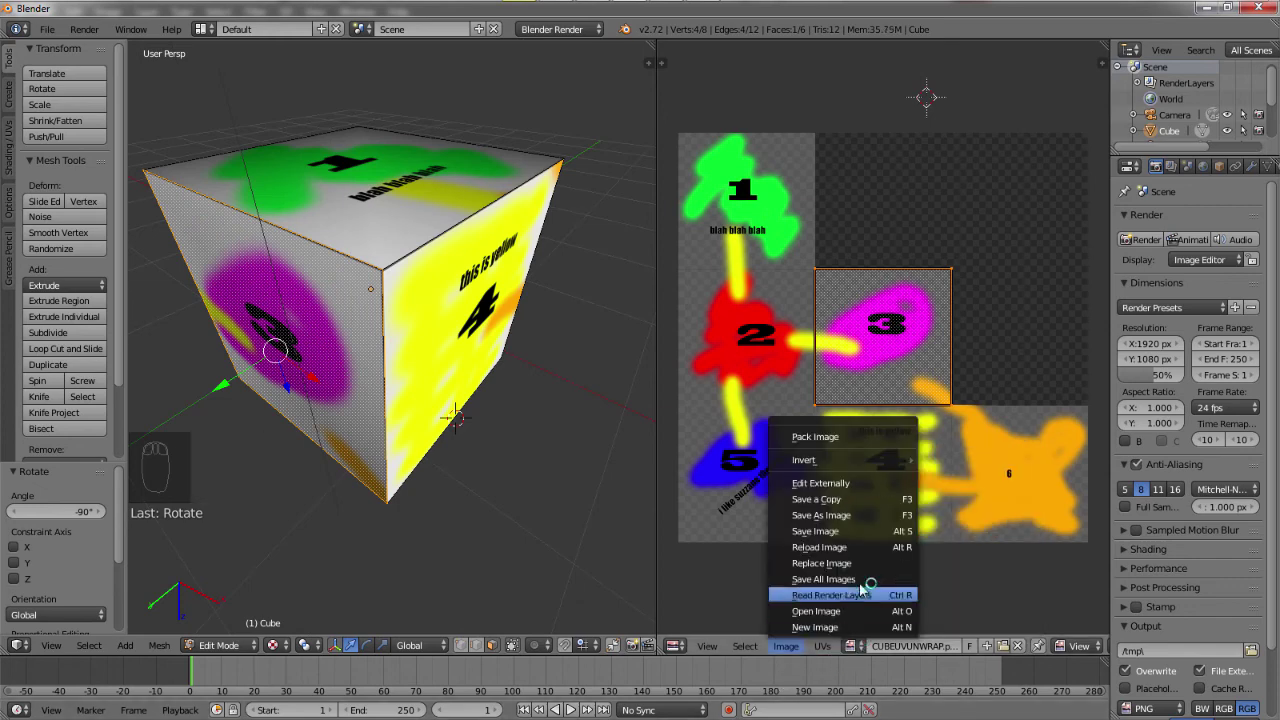
pyautogui.click(872, 568)
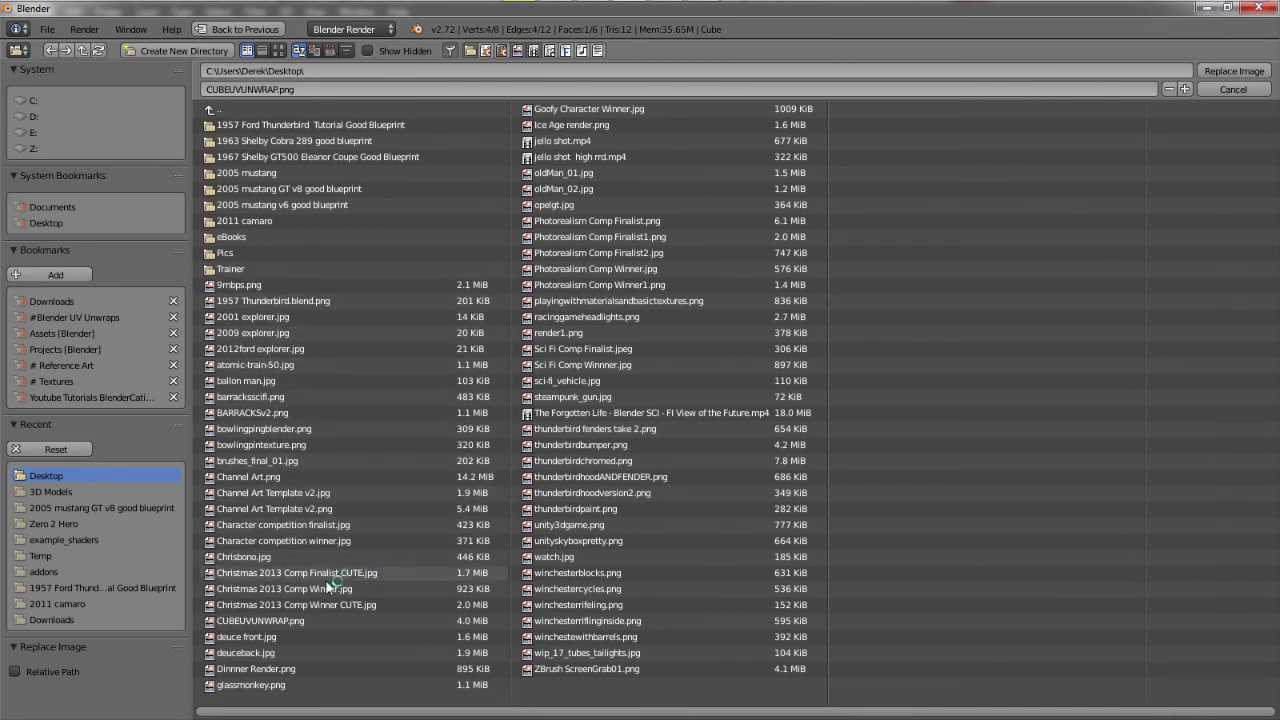
pyautogui.click(246, 636)
pyautogui.click(52, 381)
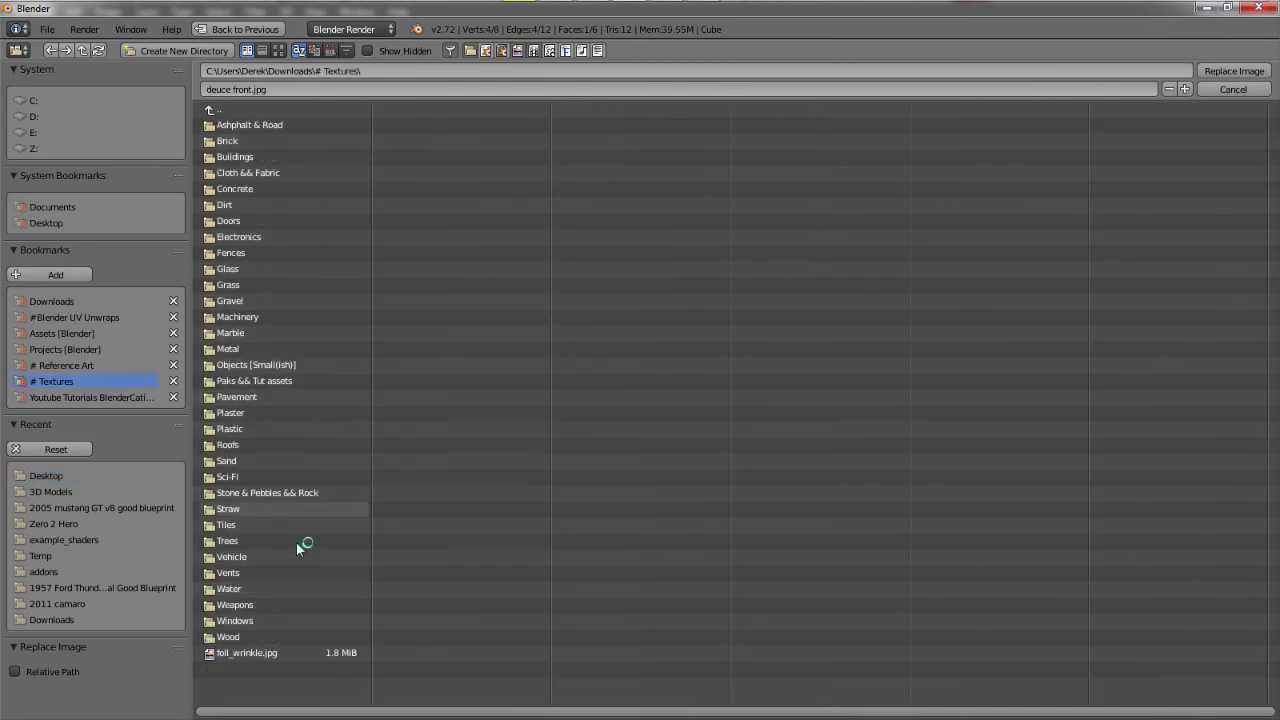
# Load foil_wrinkle.jpg as the cube's texture and view the cube from above.
pyautogui.doubleClick(275, 655)
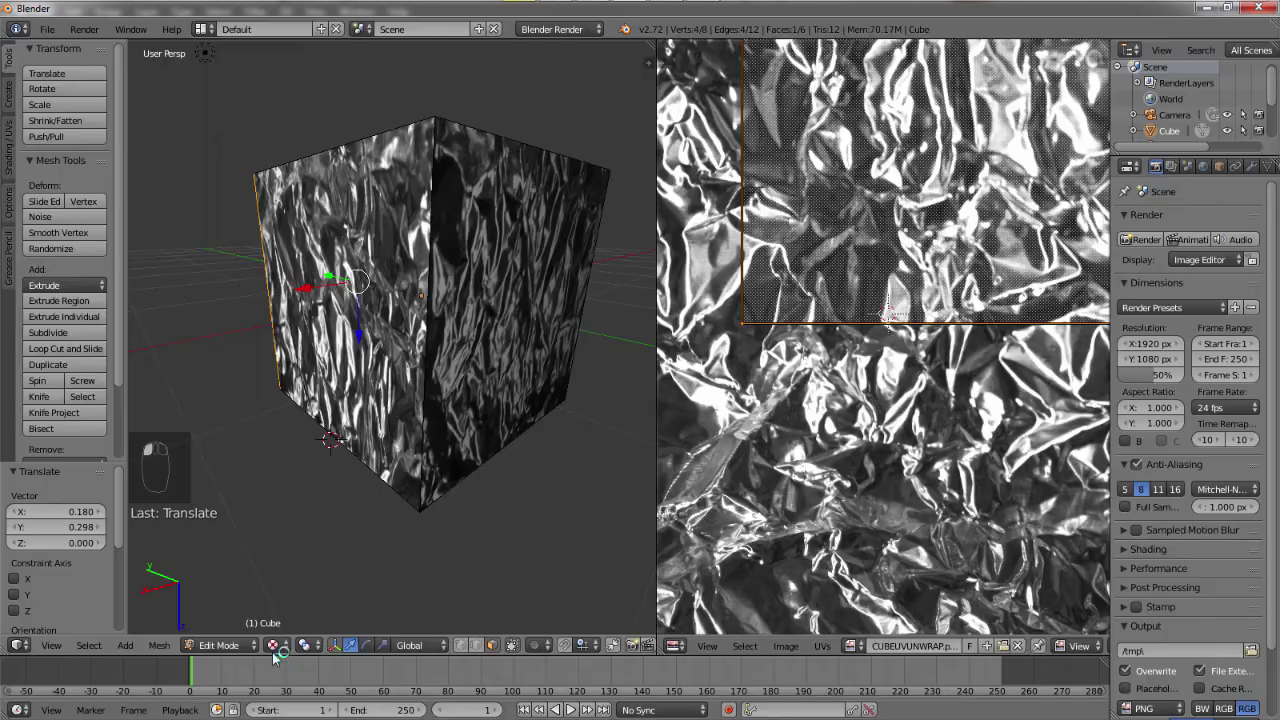
pyautogui.scroll(-4, 511, 250)
pyautogui.moveTo(511, 250); pyautogui.dragTo(337, 226, button='middle')
# Switch to the camera view, select the Camera, and begin rotating its aim.
pyautogui.press('KP_0')
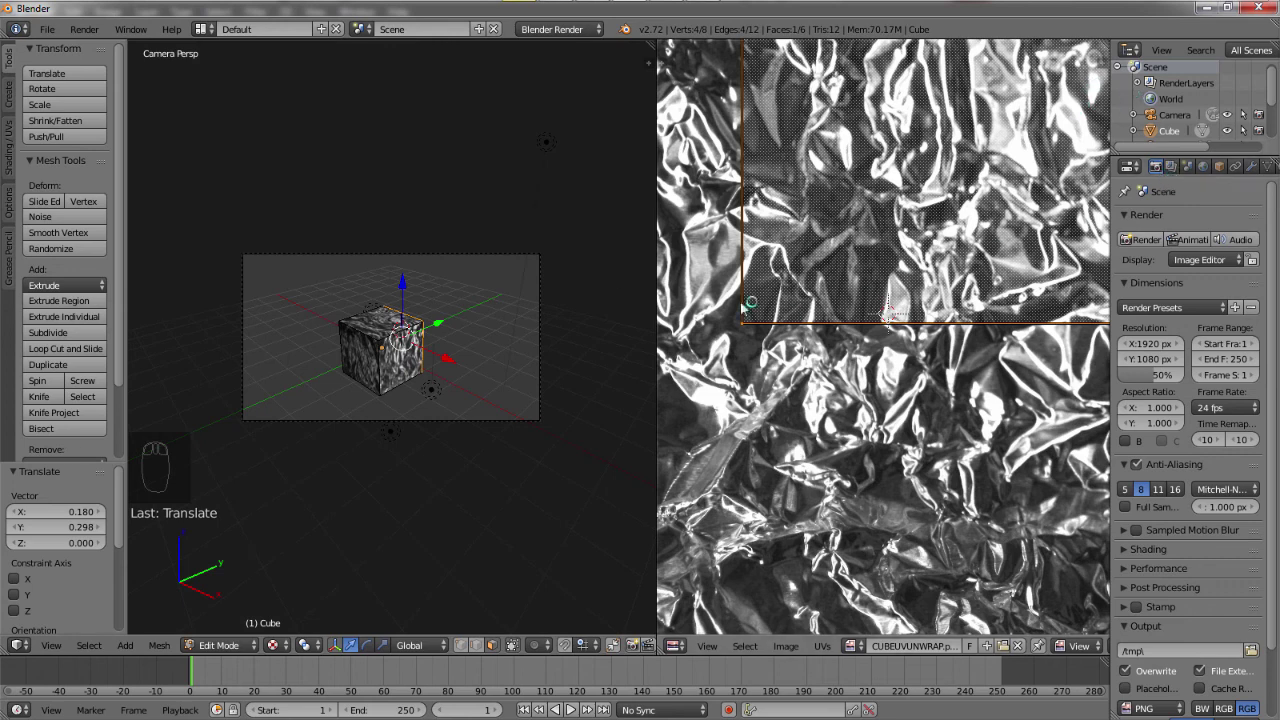
pyautogui.click(1173, 167)
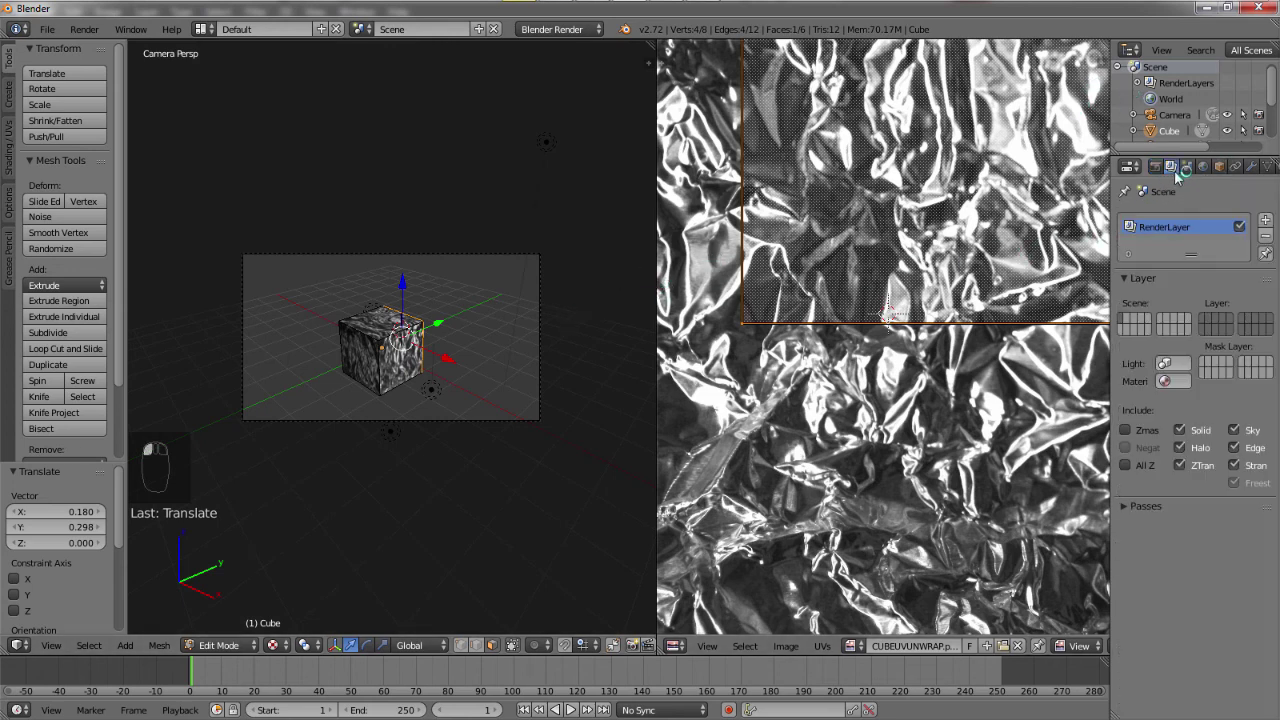
pyautogui.click(1175, 116)
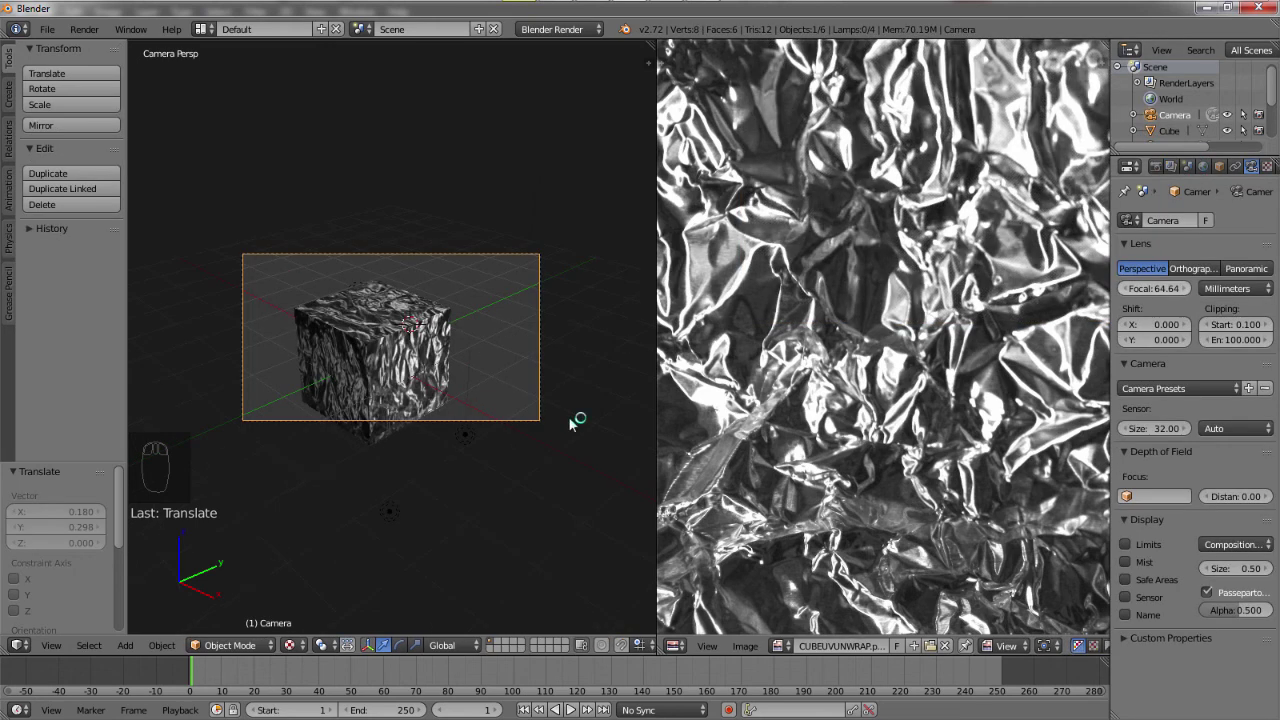
pyautogui.press('r')
pyautogui.press('r')
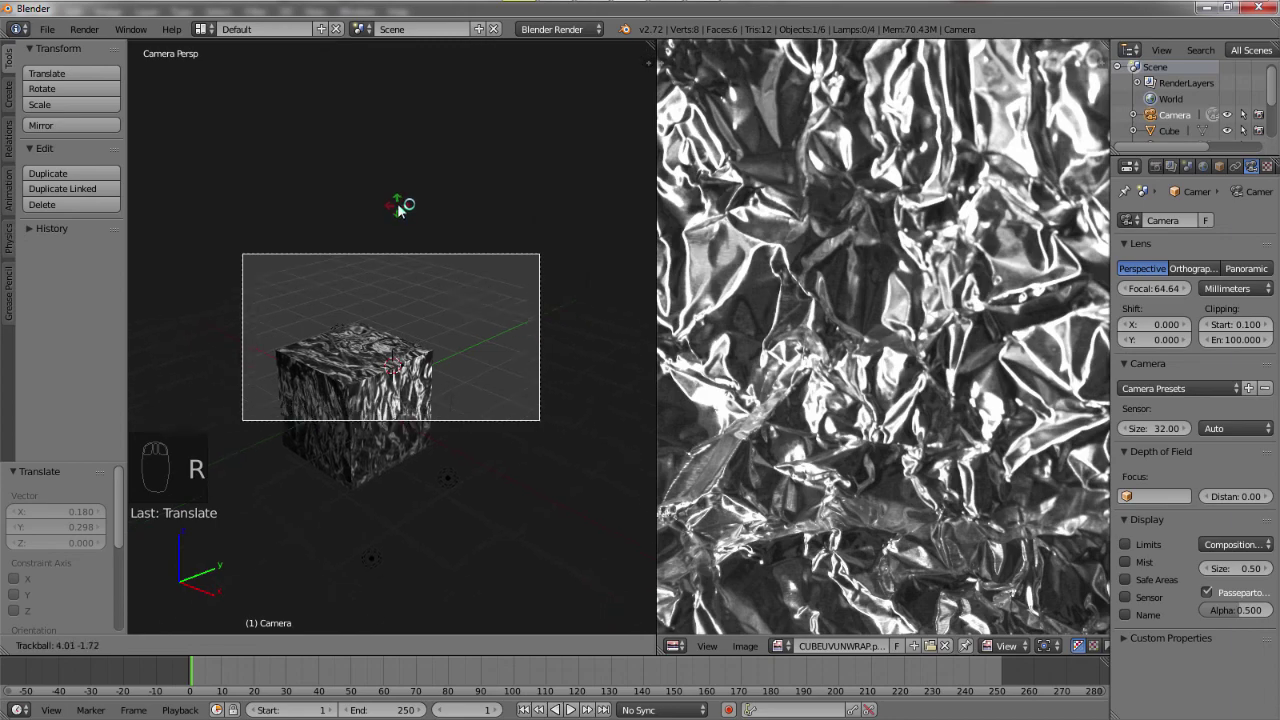
# Confirm the camera's new aim on the foil-covered cube.
pyautogui.click(340, 402)
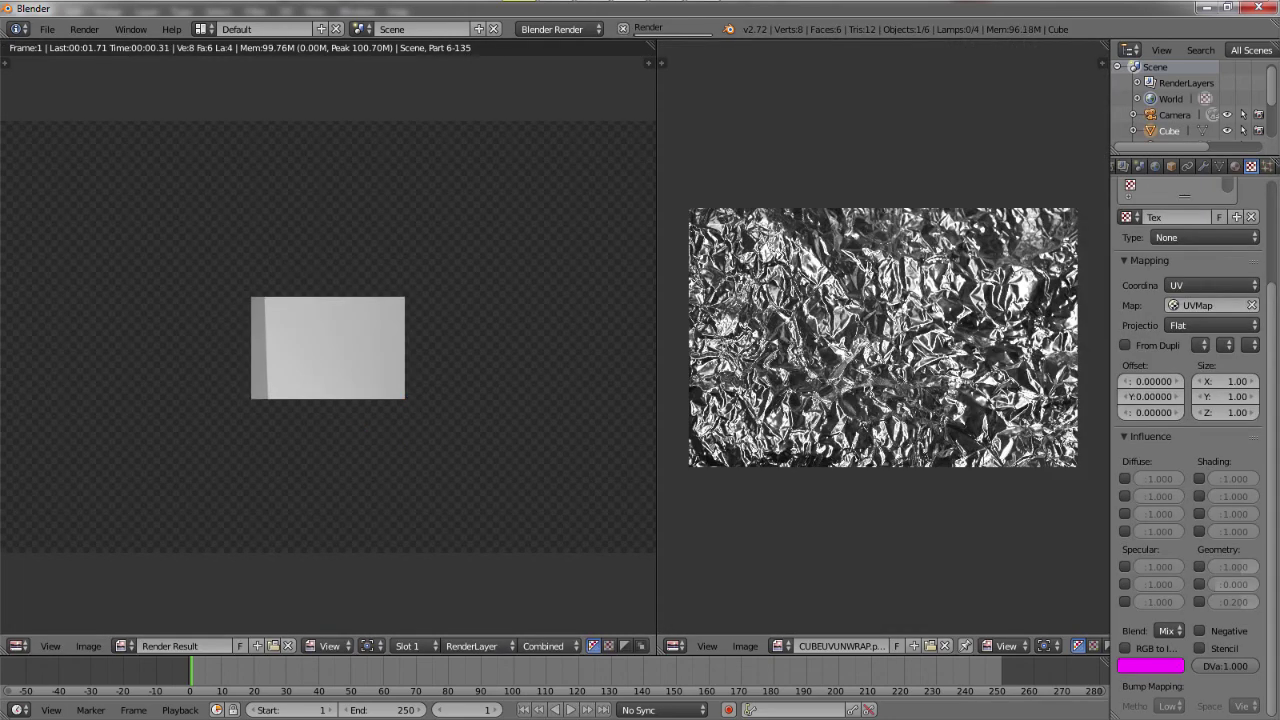